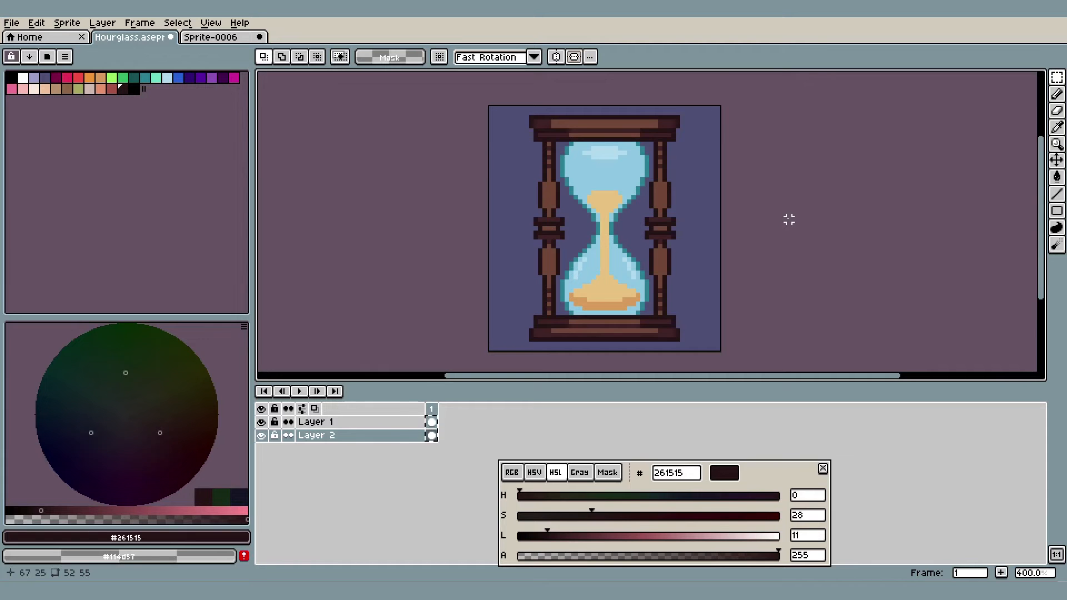
Turn on both horizontal and vertical symmetry for the hourglass sprite
{"action": "scroll", "coordinate": [731, 238], "scroll_direction": "up", "scroll_amount": 7}
{"action": "scroll", "coordinate": [637, 178], "scroll_direction": "down", "scroll_amount": 5}
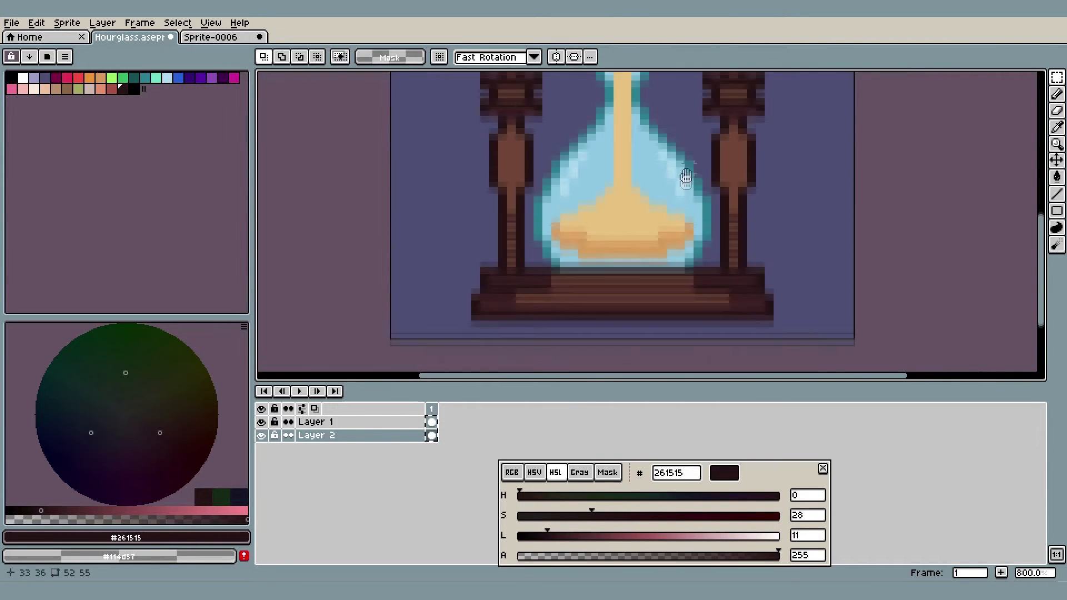
{"action": "scroll", "coordinate": [689, 166], "scroll_direction": "up", "scroll_amount": 3}
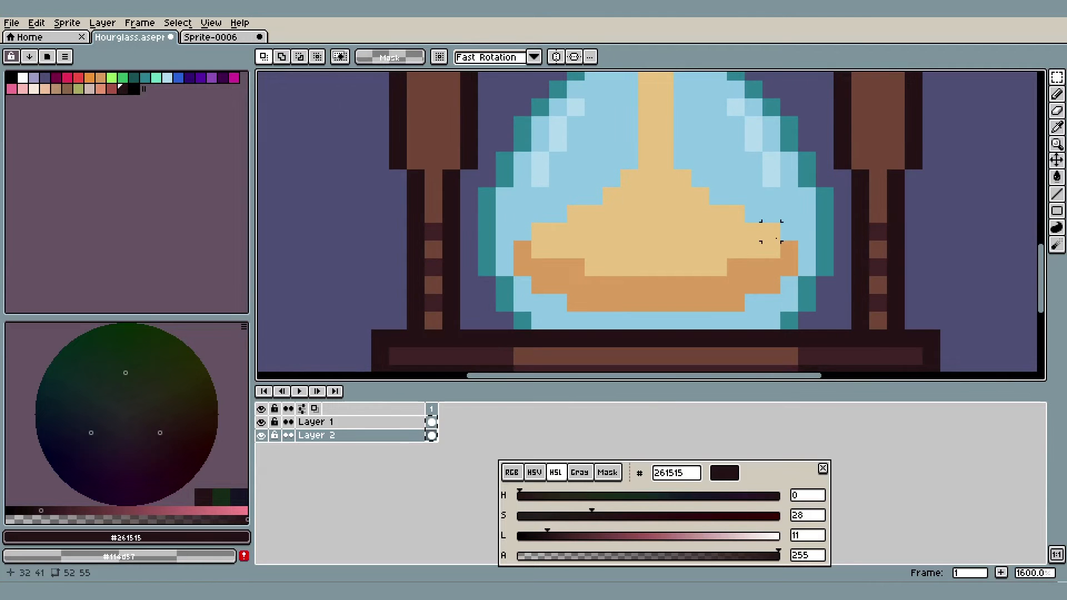
{"action": "scroll", "coordinate": [678, 200], "scroll_direction": "down", "scroll_amount": 6}
{"action": "scroll", "coordinate": [676, 214], "scroll_direction": "down", "scroll_amount": 1}
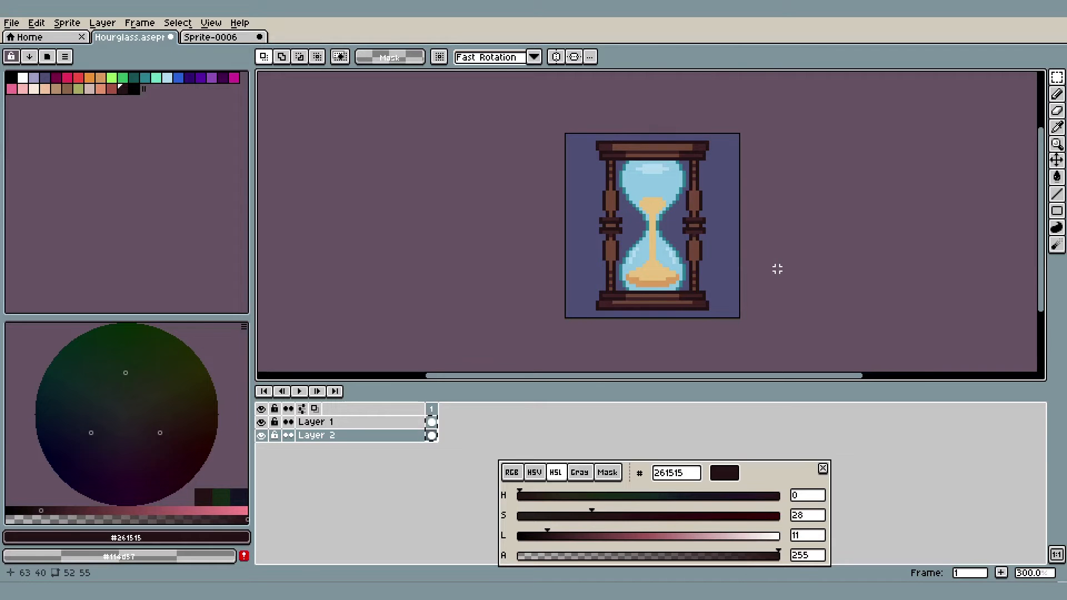
{"action": "left_click", "coordinate": [556, 56]}
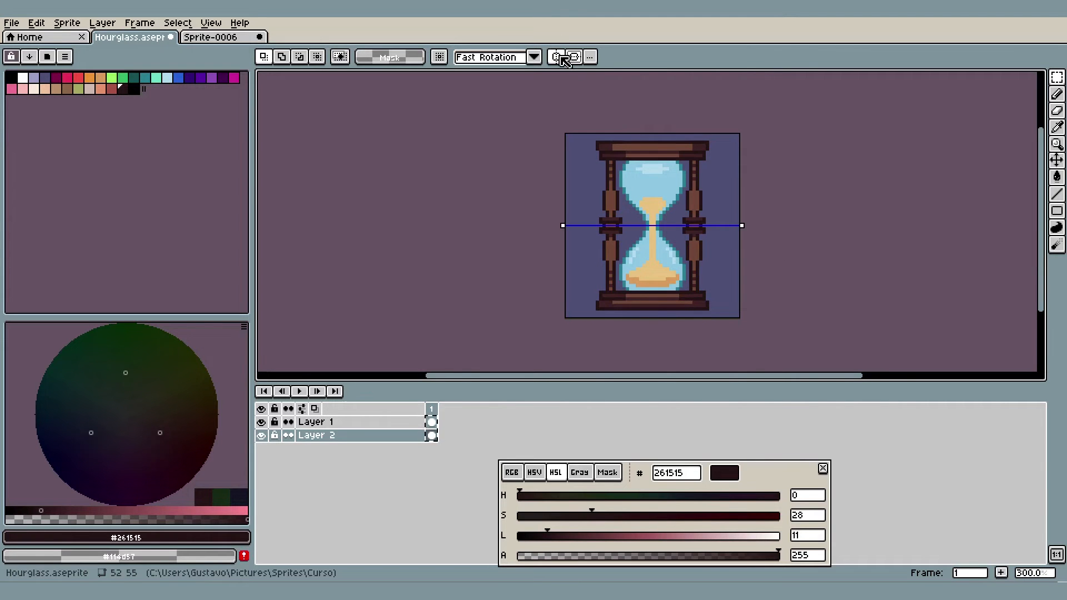
{"action": "scroll", "coordinate": [706, 191], "scroll_direction": "up", "scroll_amount": 7}
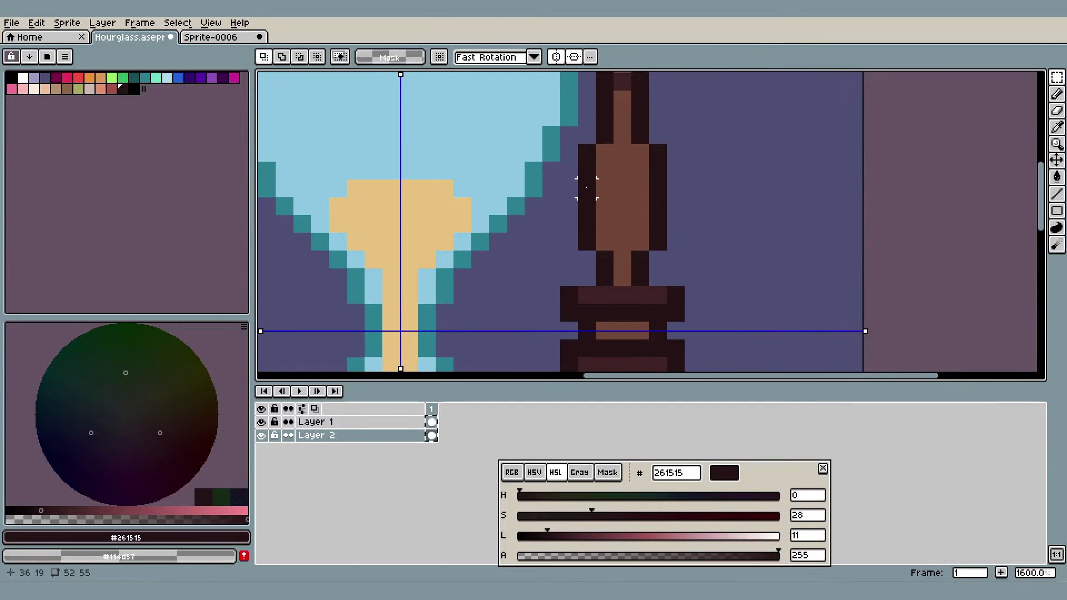
{"action": "left_click_drag", "start_coordinate": [586, 187], "coordinate": [526, 246]}
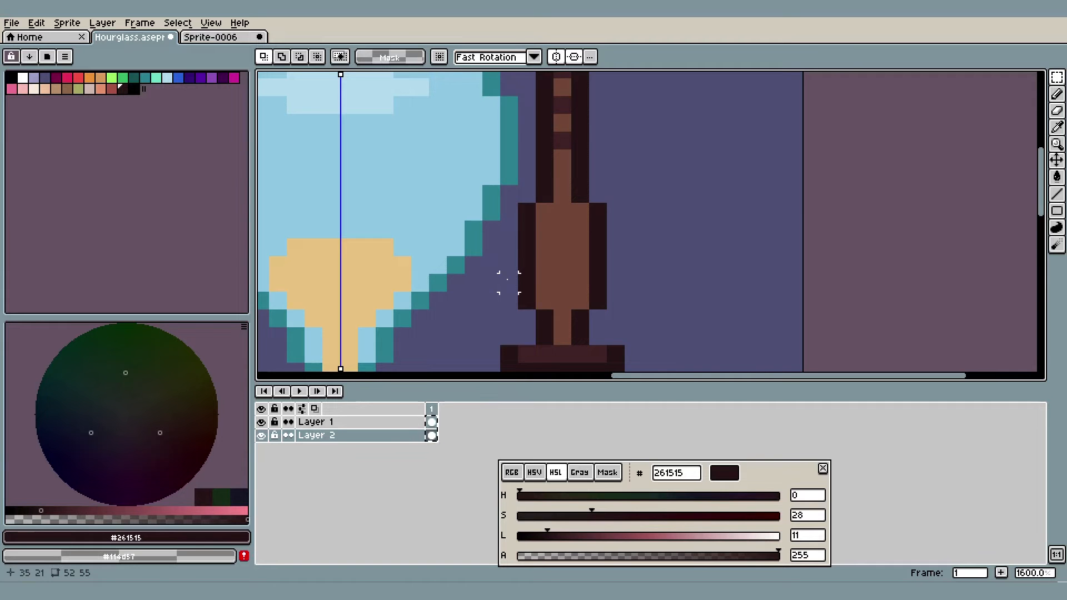
{"action": "scroll", "coordinate": [509, 282], "scroll_direction": "up", "scroll_amount": 3}
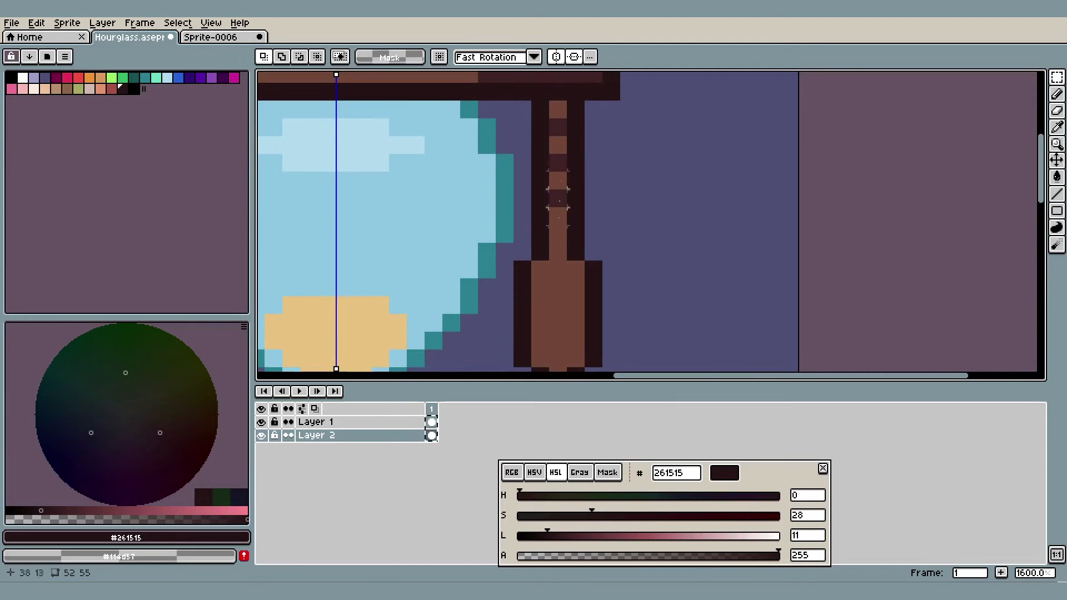
{"action": "scroll", "coordinate": [706, 245], "scroll_direction": "down", "scroll_amount": 6}
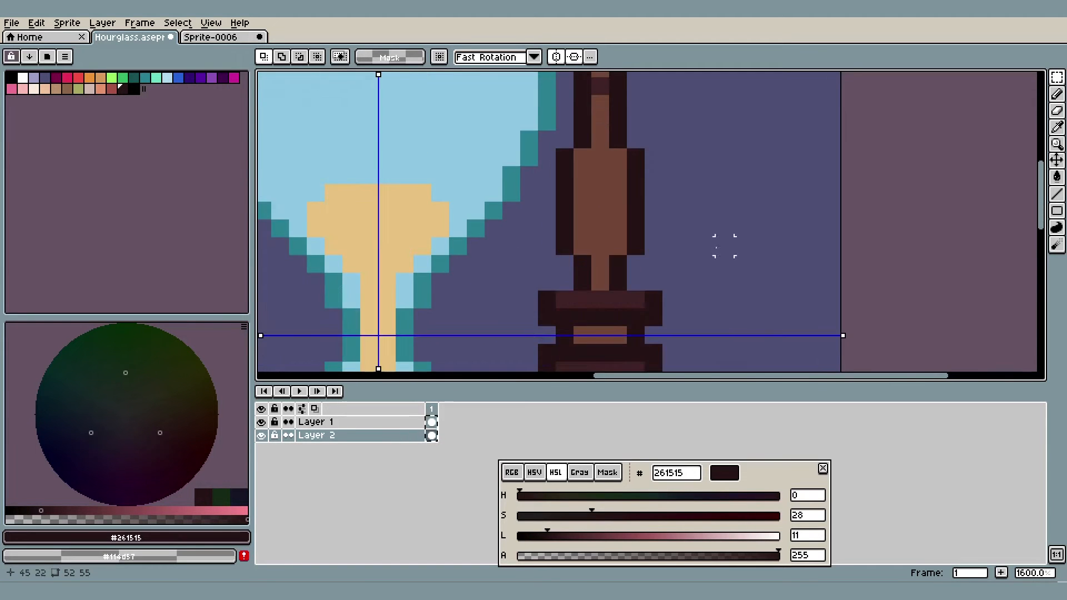
Clear the selection in Sprite-0006 and sketch white guide curves along both sides of the right column's upper bulge
{"action": "left_click", "coordinate": [233, 36]}
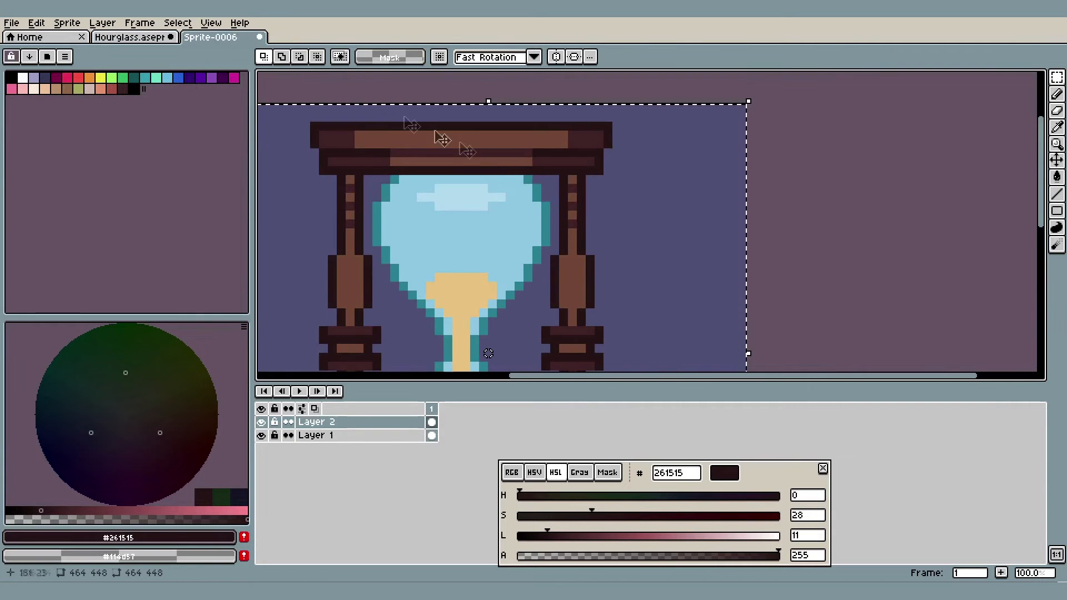
{"action": "left_click_drag", "start_coordinate": [565, 217], "coordinate": [590, 112]}
{"action": "scroll", "coordinate": [684, 165], "scroll_direction": "up", "scroll_amount": 1}
{"action": "left_click", "coordinate": [926, 177]}
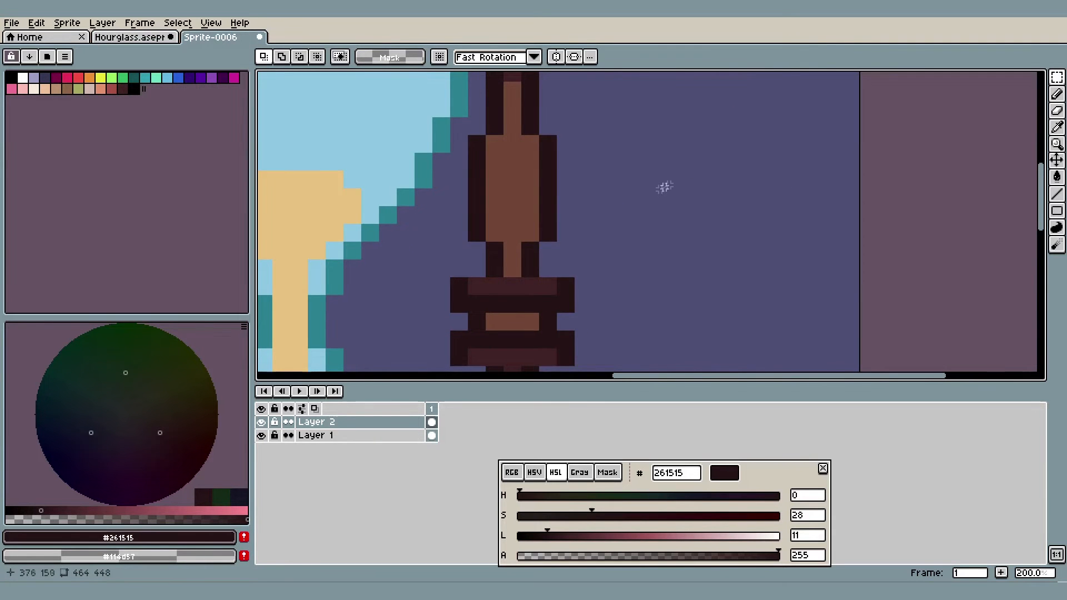
{"action": "scroll", "coordinate": [699, 188], "scroll_direction": "left", "scroll_amount": 2}
{"action": "scroll", "coordinate": [600, 174], "scroll_direction": "up", "scroll_amount": 1}
{"action": "key", "text": "b"}
{"action": "scroll", "coordinate": [616, 131], "scroll_direction": "down", "scroll_amount": 1}
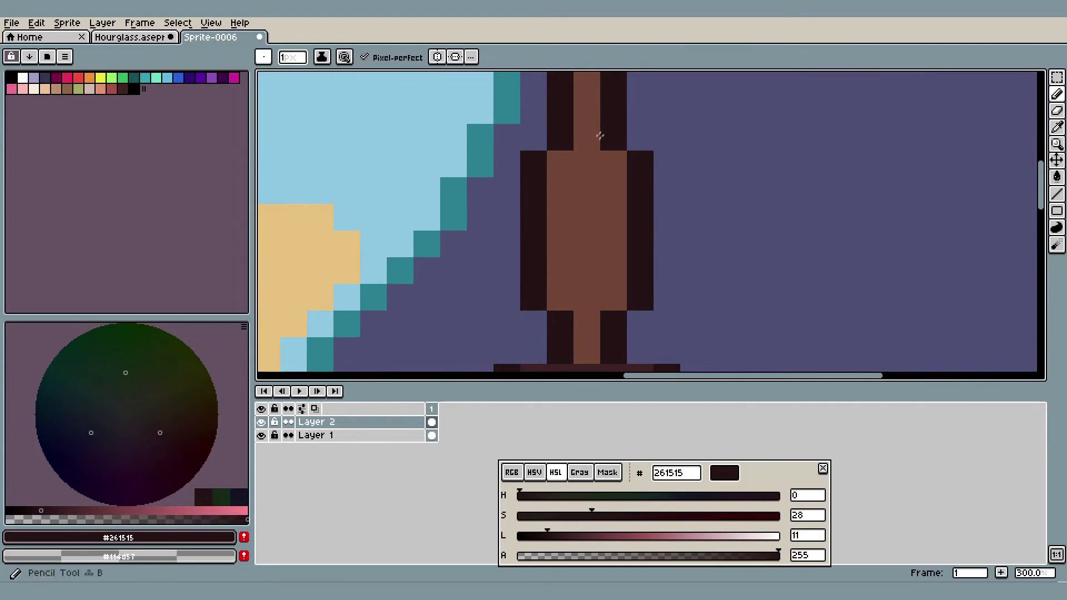
{"action": "left_click", "coordinate": [23, 78]}
{"action": "mouse_move", "coordinate": [604, 109]}
{"action": "left_mouse_down"}
{"action": "mouse_move", "coordinate": [638, 222]}
{"action": "mouse_move", "coordinate": [613, 334]}
{"action": "mouse_move", "coordinate": [558, 298]}
{"action": "mouse_move", "coordinate": [531, 234]}
{"action": "mouse_move", "coordinate": [533, 184]}
{"action": "mouse_move", "coordinate": [571, 104]}
{"action": "left_mouse_up"}
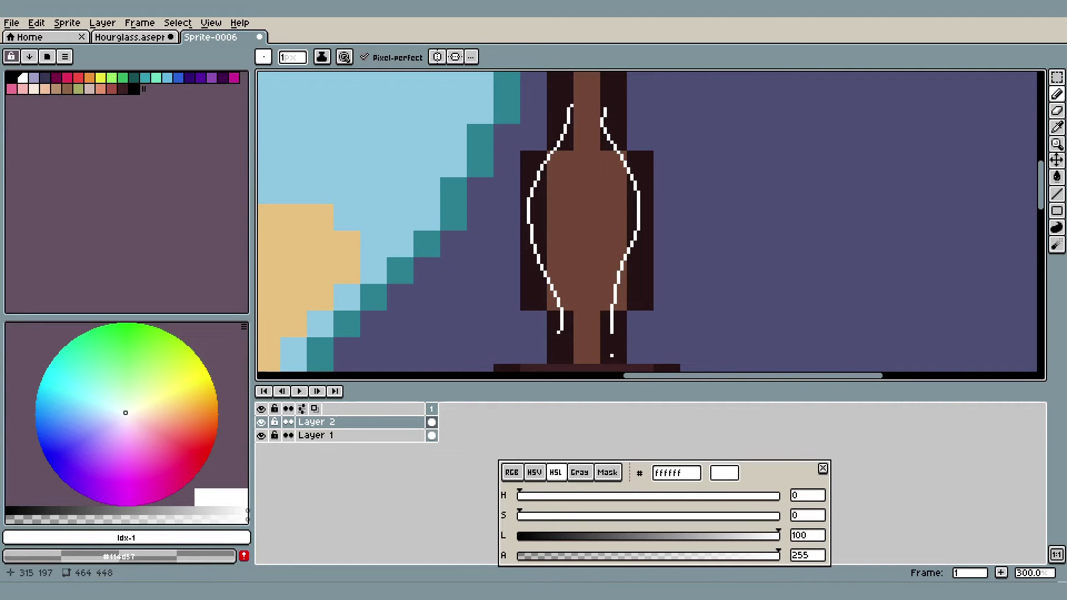
Select the brown corner block, 8 by 9 pixels, where the white guide crosses the bulge's lower right corner
{"action": "scroll", "coordinate": [627, 306], "scroll_direction": "up", "scroll_amount": 2}
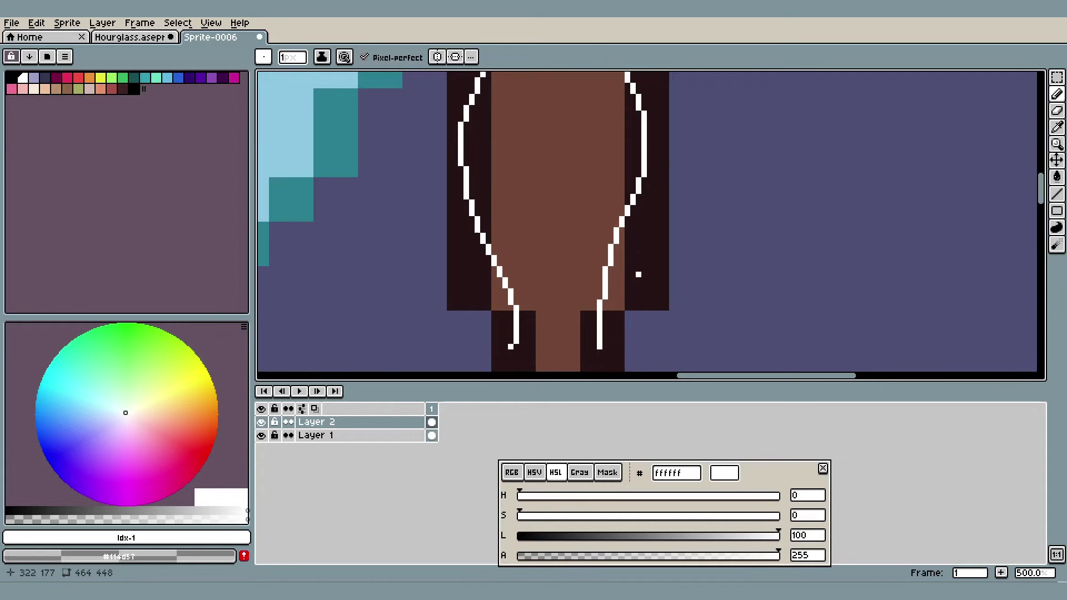
{"action": "left_click", "coordinate": [1056, 77]}
{"action": "left_click_drag", "start_coordinate": [622, 307], "coordinate": [581, 261]}
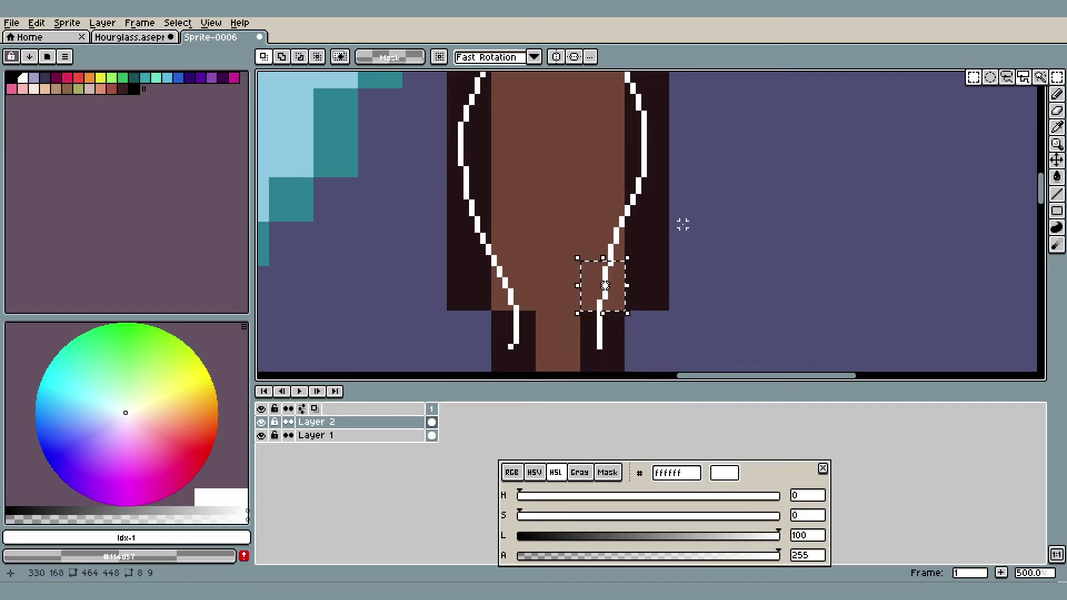
In the Hourglass sprite, sample the dark brown #412423 and paint the four inner corner pixels of the right column's upper bulge
{"action": "left_click", "coordinate": [131, 40]}
{"action": "scroll", "coordinate": [609, 248], "scroll_direction": "up", "scroll_amount": 5}
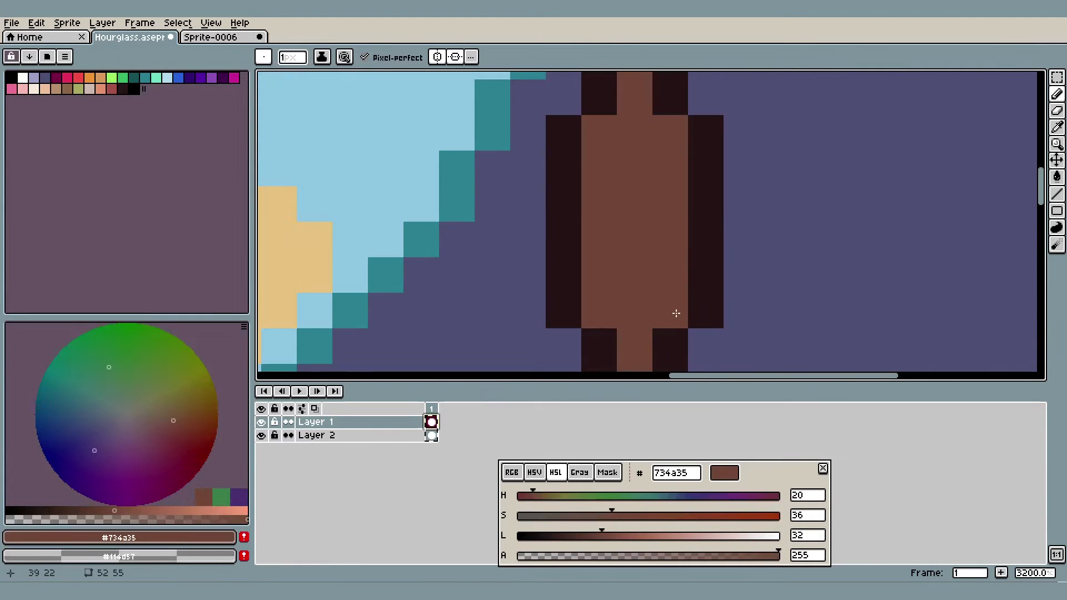
{"action": "scroll", "coordinate": [676, 314], "scroll_direction": "down", "scroll_amount": 5}
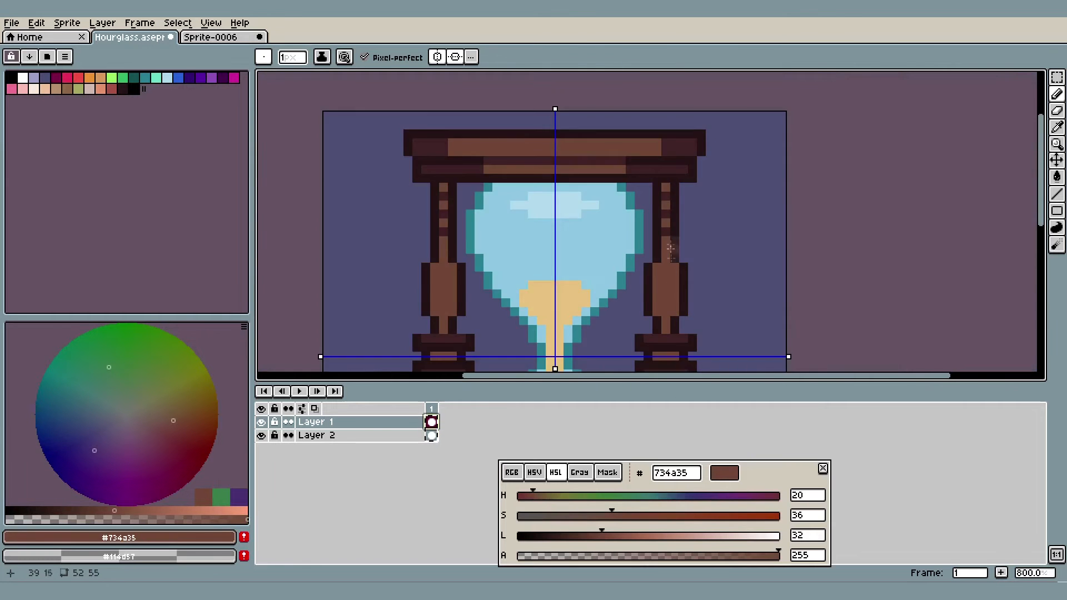
{"action": "scroll", "coordinate": [659, 218], "scroll_direction": "up", "scroll_amount": 4}
{"action": "key", "text": "i"}
{"action": "left_click", "coordinate": [656, 224]}
{"action": "left_click_drag", "start_coordinate": [644, 281], "coordinate": [668, 190]}
{"action": "key", "text": "b"}
{"action": "left_click_drag", "start_coordinate": [676, 266], "coordinate": [685, 170]}
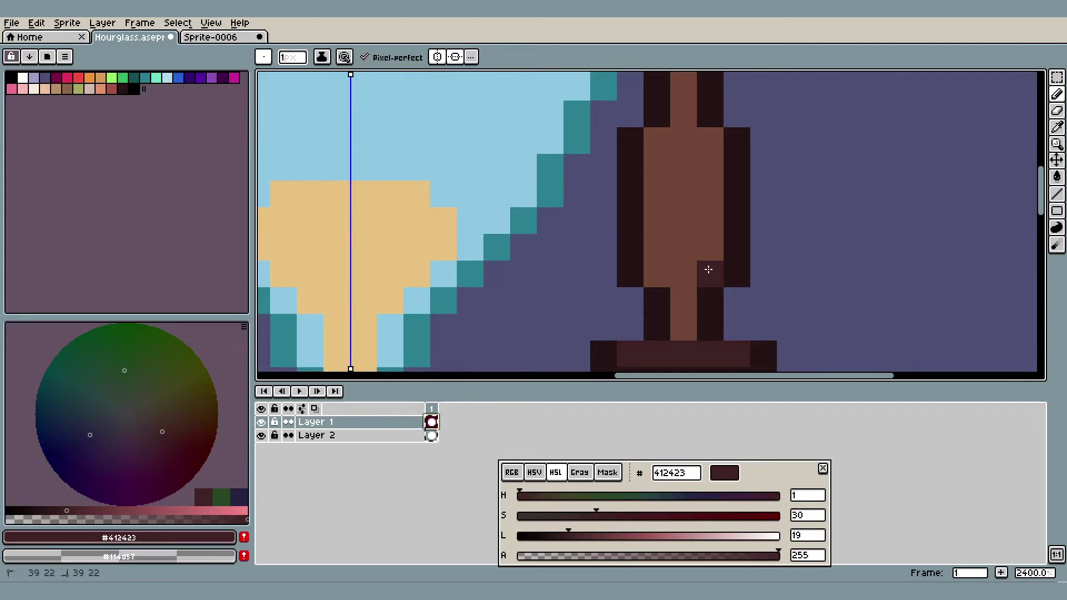
{"action": "left_click", "coordinate": [658, 272]}
{"action": "left_click", "coordinate": [665, 144]}
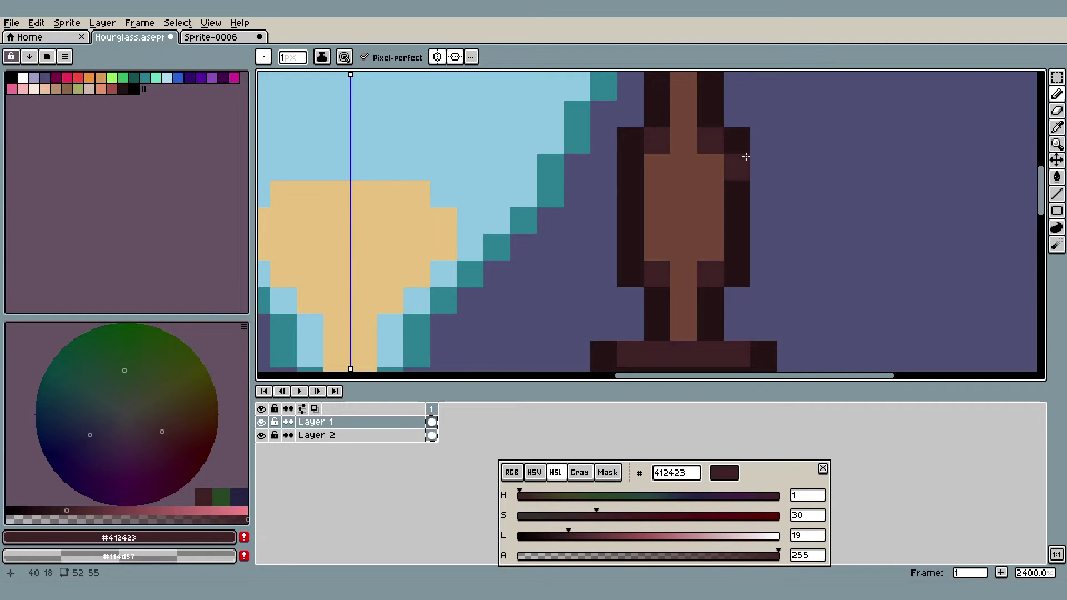
Return to Sprite-0006 and undo the corner selection and both white guide curves
{"action": "left_click", "coordinate": [207, 38]}
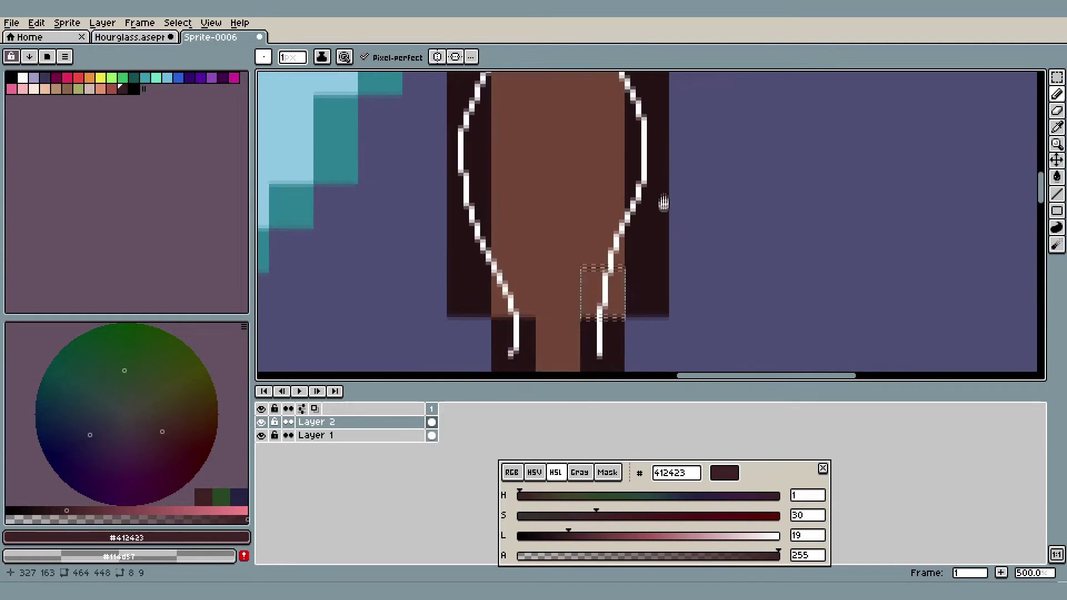
{"action": "scroll", "coordinate": [663, 196], "scroll_direction": "down", "scroll_amount": 2}
{"action": "key", "text": "ctrl+z"}
{"action": "key", "text": "ctrl+z"}
{"action": "key", "text": "ctrl+z"}
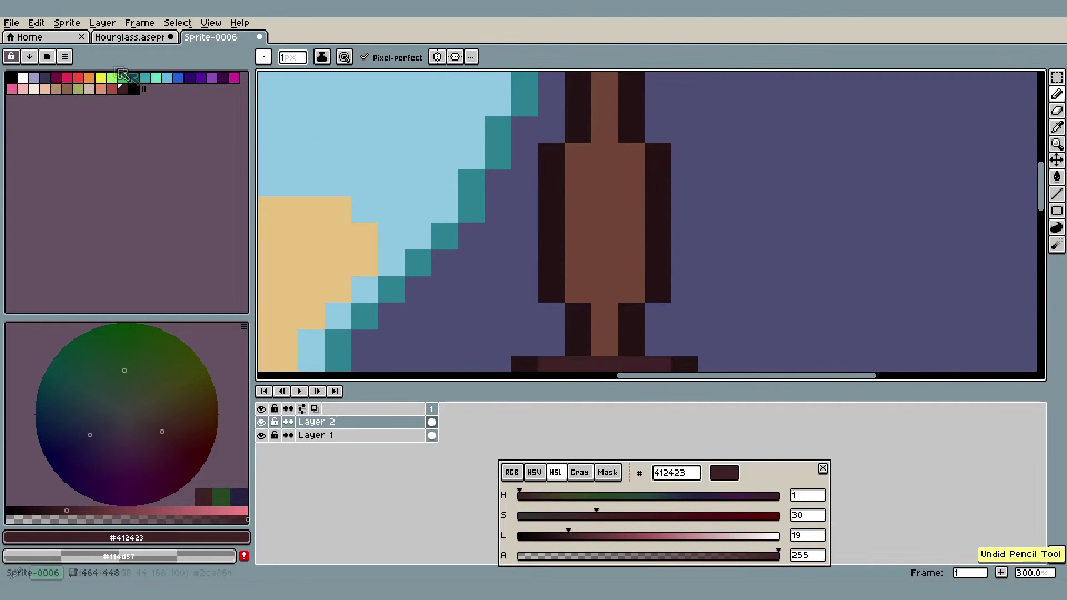
Sketch boxy white guide outlines with rounded corners along both sides of the column's bulge
{"action": "left_click", "coordinate": [22, 77]}
{"action": "scroll", "coordinate": [605, 323], "scroll_direction": "up", "scroll_amount": 1}
{"action": "mouse_move", "coordinate": [637, 317]}
{"action": "left_mouse_down"}
{"action": "mouse_move", "coordinate": [645, 273]}
{"action": "mouse_move", "coordinate": [685, 228]}
{"action": "mouse_move", "coordinate": [680, 128]}
{"action": "mouse_move", "coordinate": [641, 75]}
{"action": "left_mouse_up"}
{"action": "mouse_move", "coordinate": [566, 317]}
{"action": "left_mouse_down"}
{"action": "mouse_move", "coordinate": [534, 209]}
{"action": "mouse_move", "coordinate": [571, 72]}
{"action": "left_mouse_up"}
{"action": "left_click_drag", "start_coordinate": [638, 323], "coordinate": [640, 349]}
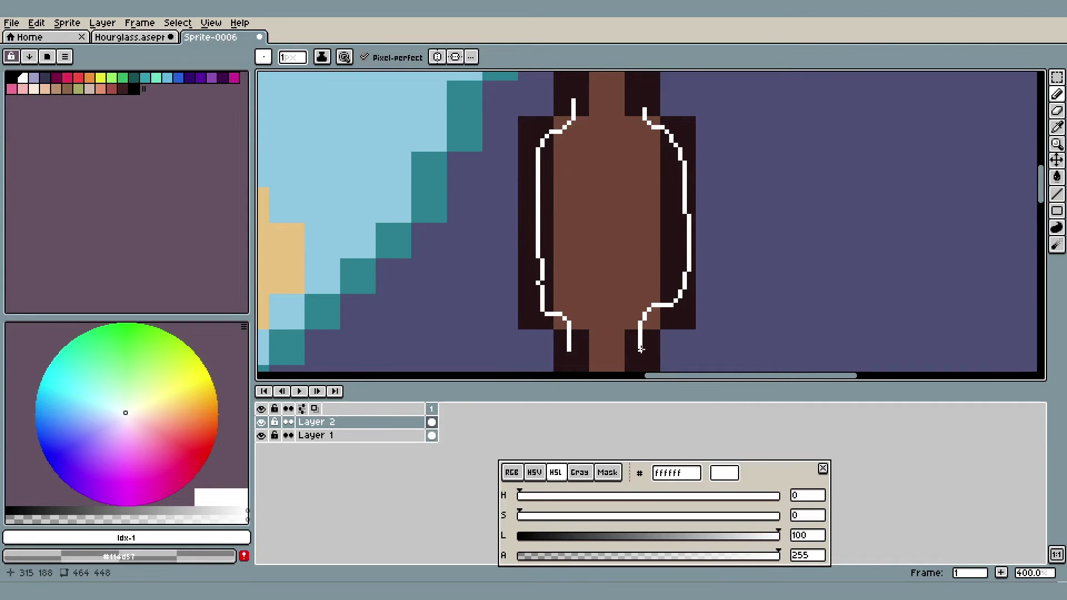
Undo the boxy outlines and sketch one smooth white curve along the right side of the column's bulge
{"action": "key", "text": "ctrl+z"}
{"action": "key", "text": "ctrl+z"}
{"action": "mouse_move", "coordinate": [636, 354]}
{"action": "left_mouse_down"}
{"action": "mouse_move", "coordinate": [676, 230]}
{"action": "mouse_move", "coordinate": [631, 87]}
{"action": "left_mouse_up"}
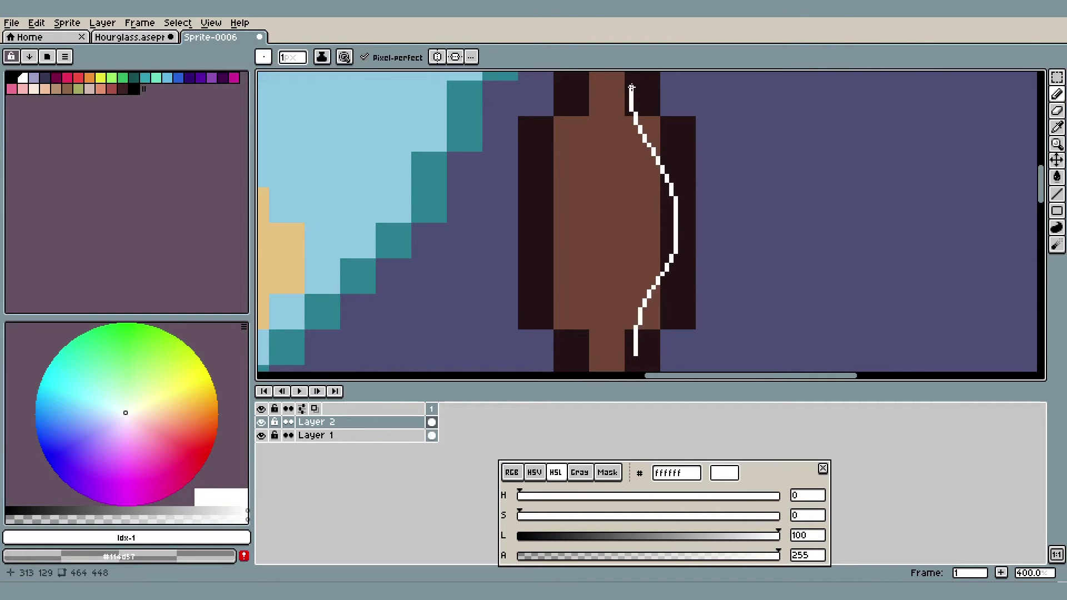
In the Hourglass sprite, extend the #412423 corner shading of the column's bulge by one pixel vertically at all four corners
{"action": "left_click", "coordinate": [129, 37]}
{"action": "scroll", "coordinate": [725, 169], "scroll_direction": "up", "scroll_amount": 1}
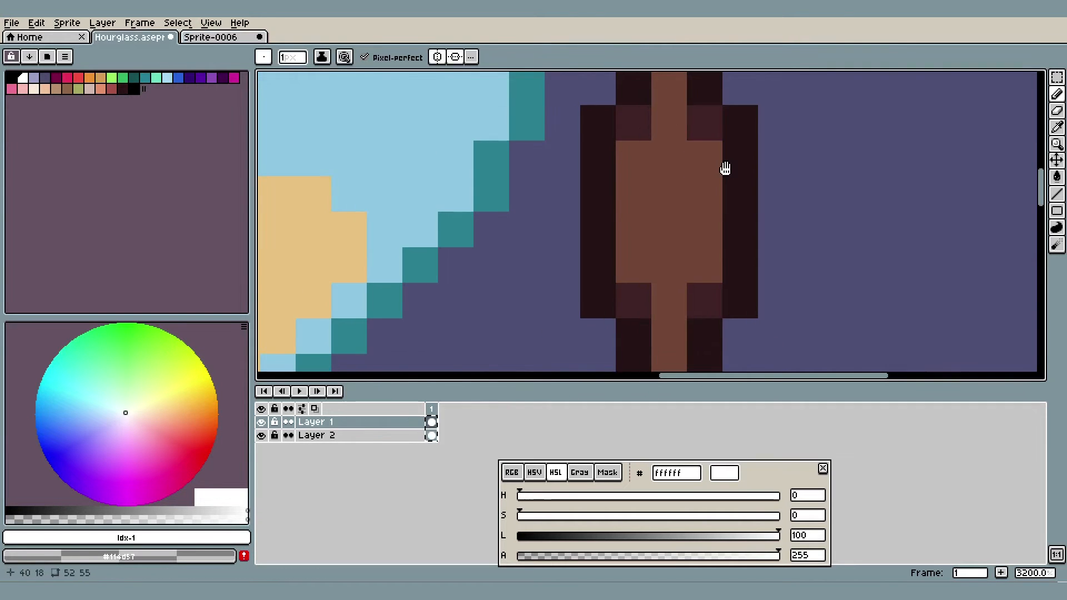
{"action": "left_click", "coordinate": [703, 122], "text": "alt"}
{"action": "left_click", "coordinate": [703, 150]}
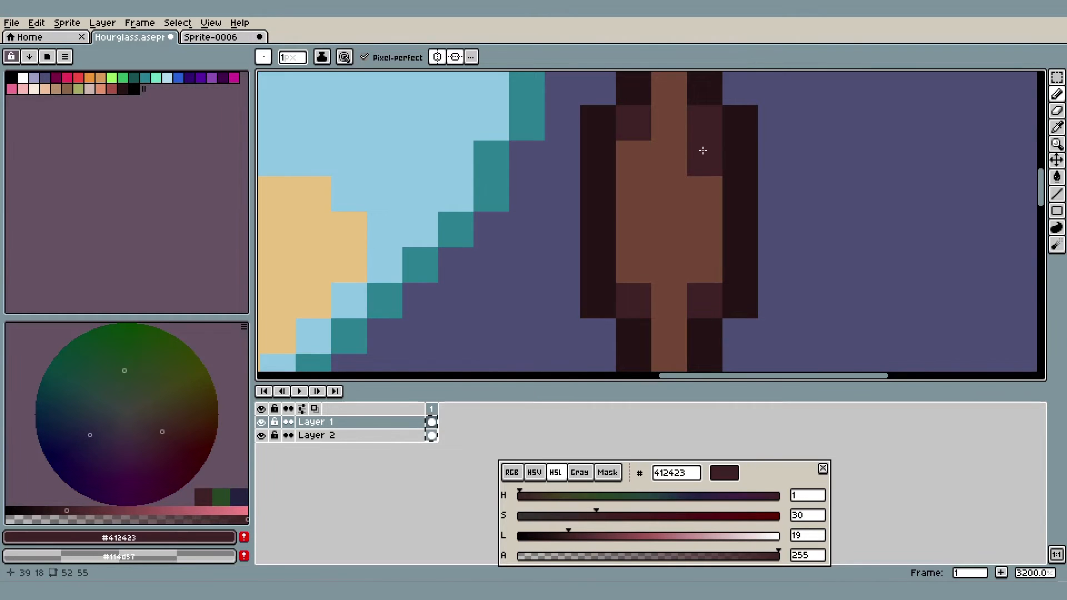
{"action": "left_click", "coordinate": [644, 153]}
{"action": "left_click", "coordinate": [636, 262]}
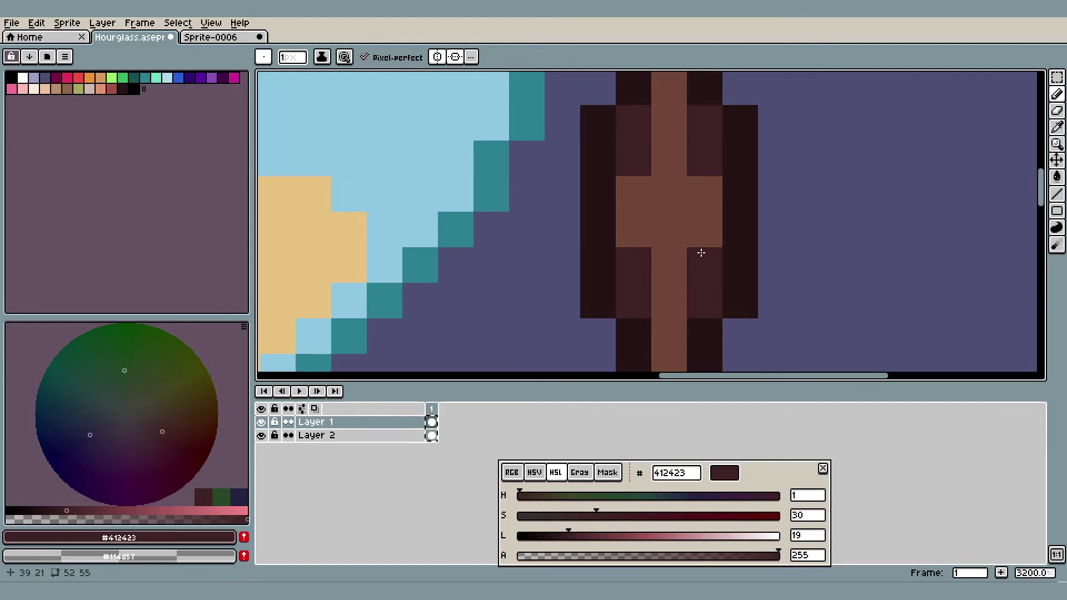
{"action": "scroll", "coordinate": [703, 249], "scroll_direction": "down", "scroll_amount": 5}
{"action": "scroll", "coordinate": [701, 252], "scroll_direction": "down", "scroll_amount": 1}
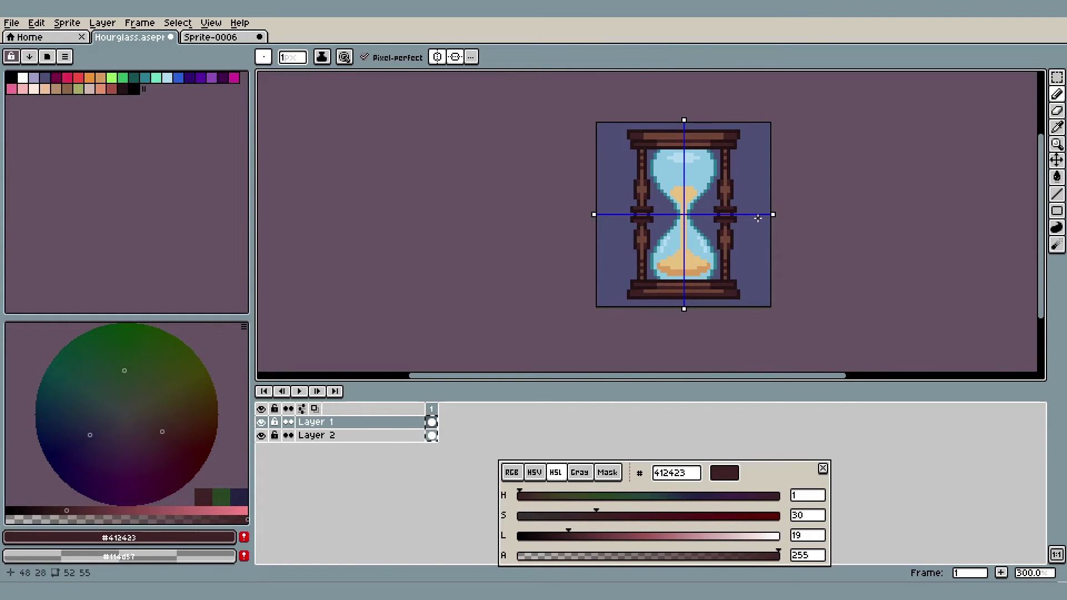
Try recolouring the bulge's dark corner shading with a fill adjusted in HSV, and undo the fill
{"action": "scroll", "coordinate": [758, 219], "scroll_direction": "up", "scroll_amount": 8}
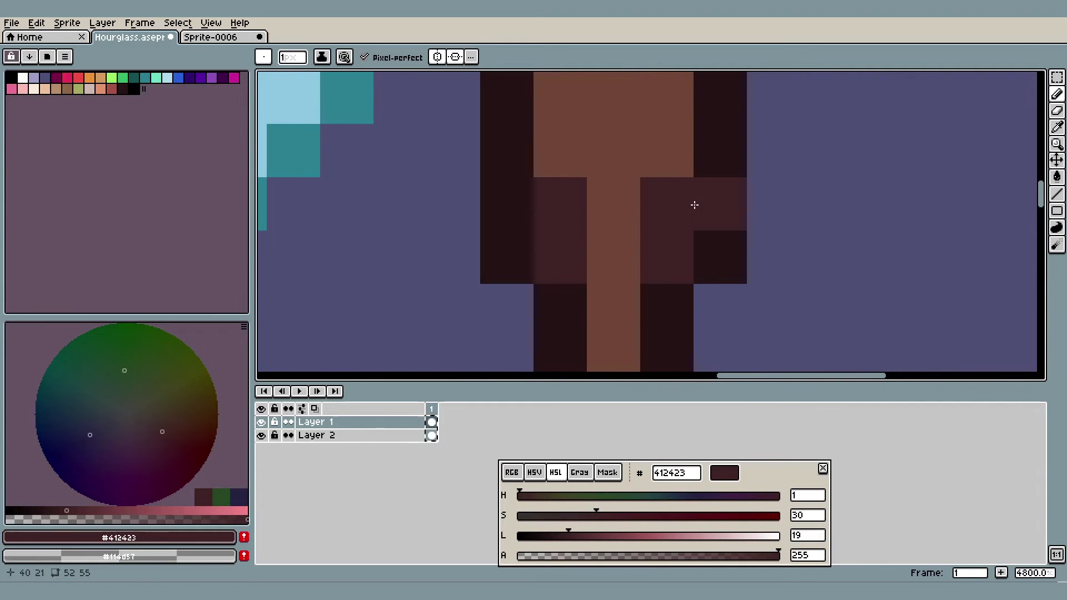
{"action": "key", "text": "i"}
{"action": "left_click", "coordinate": [534, 472]}
{"action": "left_click", "coordinate": [633, 536]}
{"action": "key", "text": "g"}
{"action": "left_click", "coordinate": [659, 251]}
{"action": "key", "text": "ctrl+z"}
Sample the column's mid brown, lower its HSV value to 34 (#573829), and recolour the dark brown shading with it
{"action": "key", "text": "i"}
{"action": "left_click", "coordinate": [628, 334]}
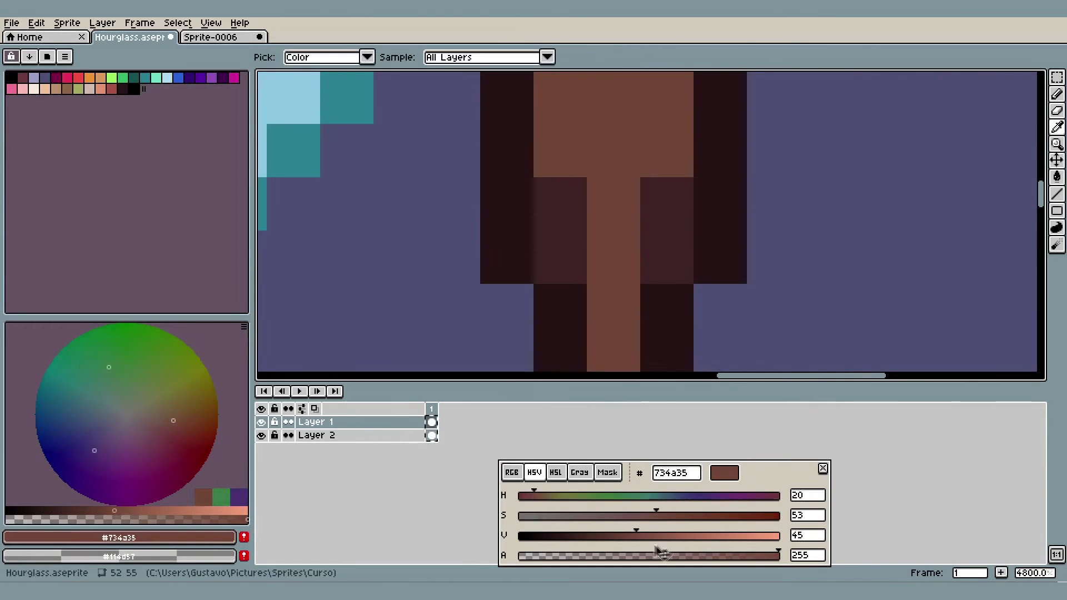
{"action": "left_click", "coordinate": [607, 536]}
{"action": "key", "text": "b"}
{"action": "left_click_drag", "start_coordinate": [667, 247], "coordinate": [667, 209]}
{"action": "key", "text": "g"}
{"action": "left_click", "coordinate": [571, 221]}
{"action": "scroll", "coordinate": [571, 220], "scroll_direction": "down", "scroll_amount": 3}
{"action": "scroll", "coordinate": [618, 179], "scroll_direction": "down", "scroll_amount": 5}
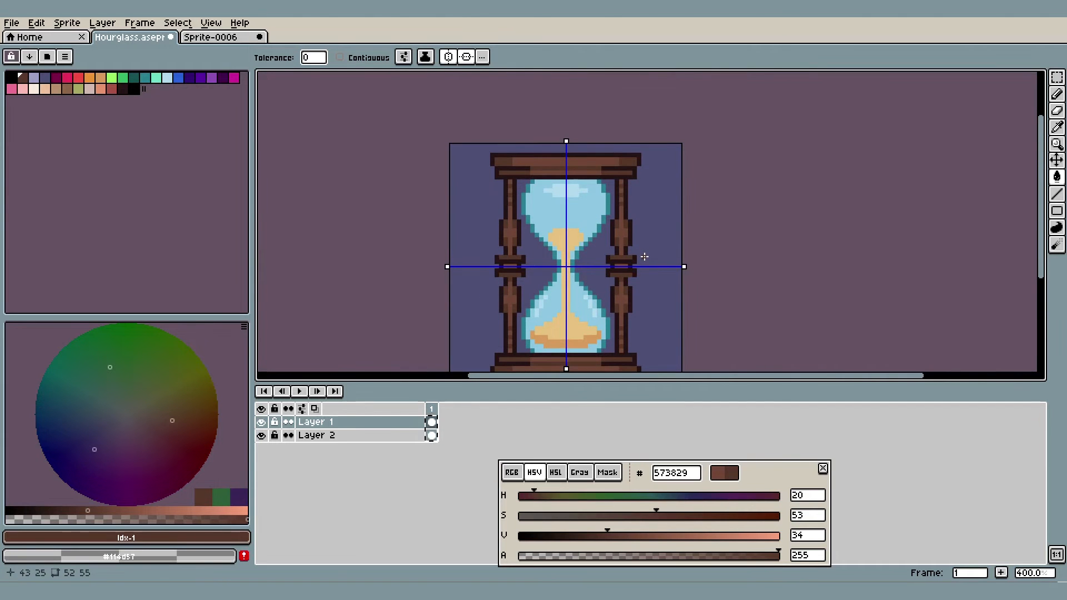
Darken the sampled shading brown to HSV value 27 (#452c21) and paint the outermost corner shading pixels of the bulge
{"action": "scroll", "coordinate": [625, 224], "scroll_direction": "up", "scroll_amount": 7}
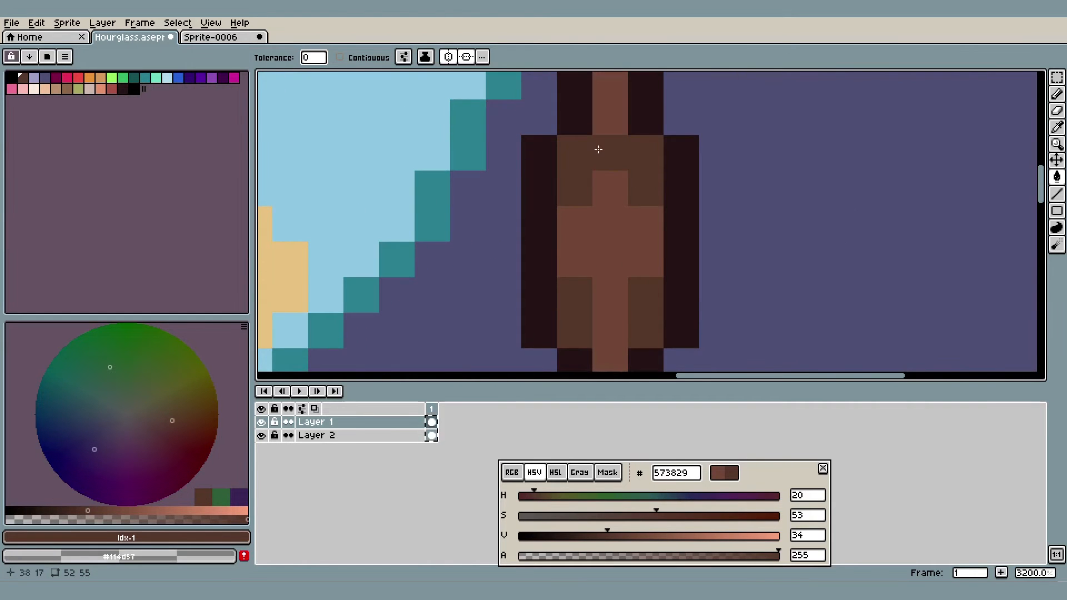
{"action": "key", "text": "i"}
{"action": "left_click", "coordinate": [635, 145]}
{"action": "left_click_drag", "start_coordinate": [608, 535], "coordinate": [590, 534]}
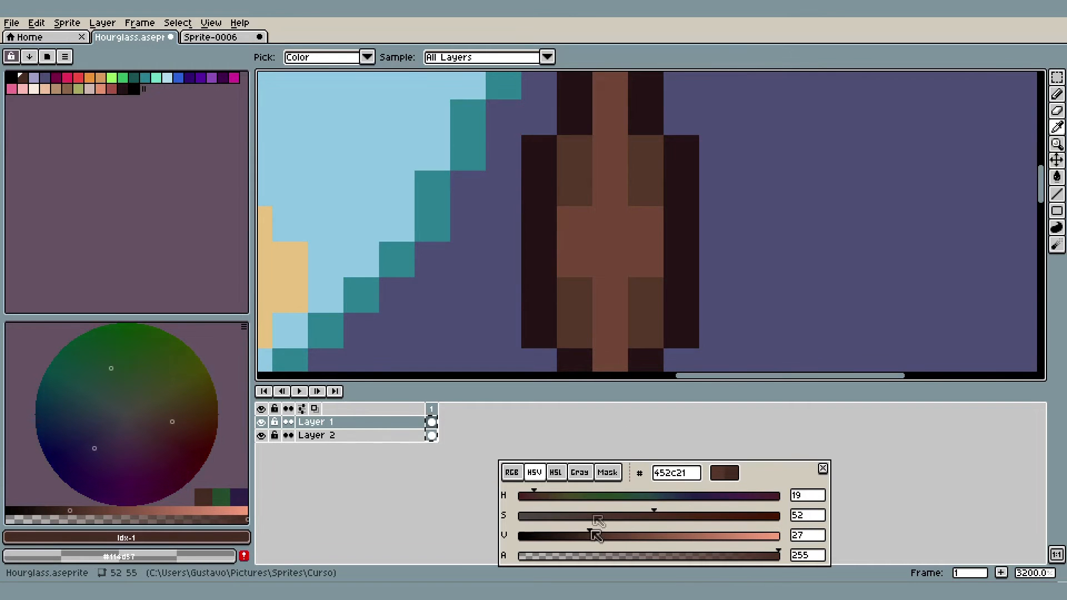
{"action": "key", "text": "b"}
{"action": "left_click", "coordinate": [639, 152]}
{"action": "left_click", "coordinate": [569, 152]}
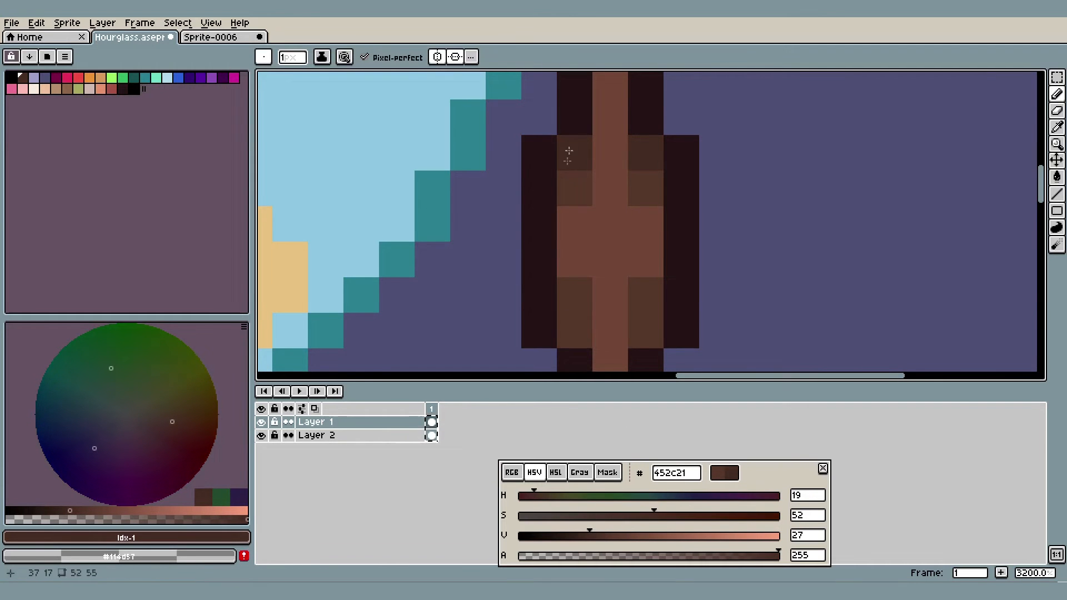
{"action": "left_click", "coordinate": [576, 340]}
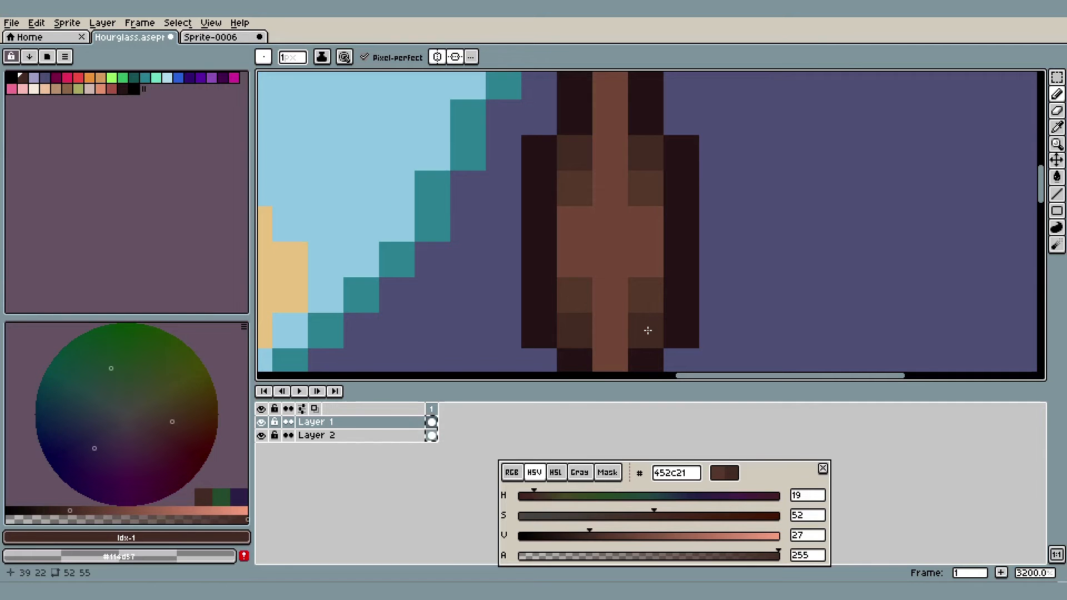
{"action": "scroll", "coordinate": [654, 299], "scroll_direction": "up", "scroll_amount": 1}
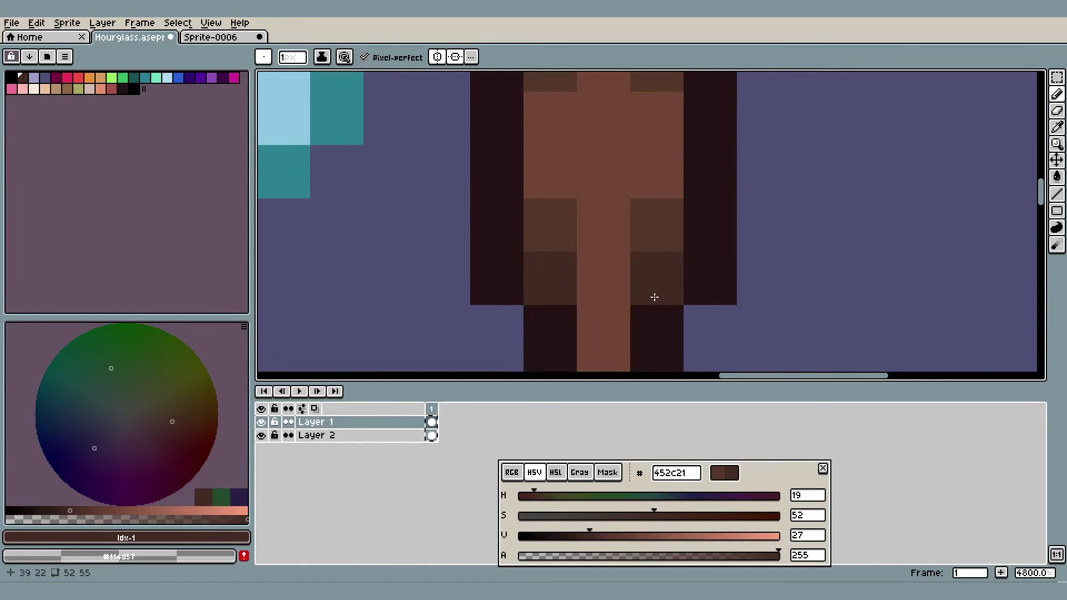
{"action": "left_click", "coordinate": [649, 314]}
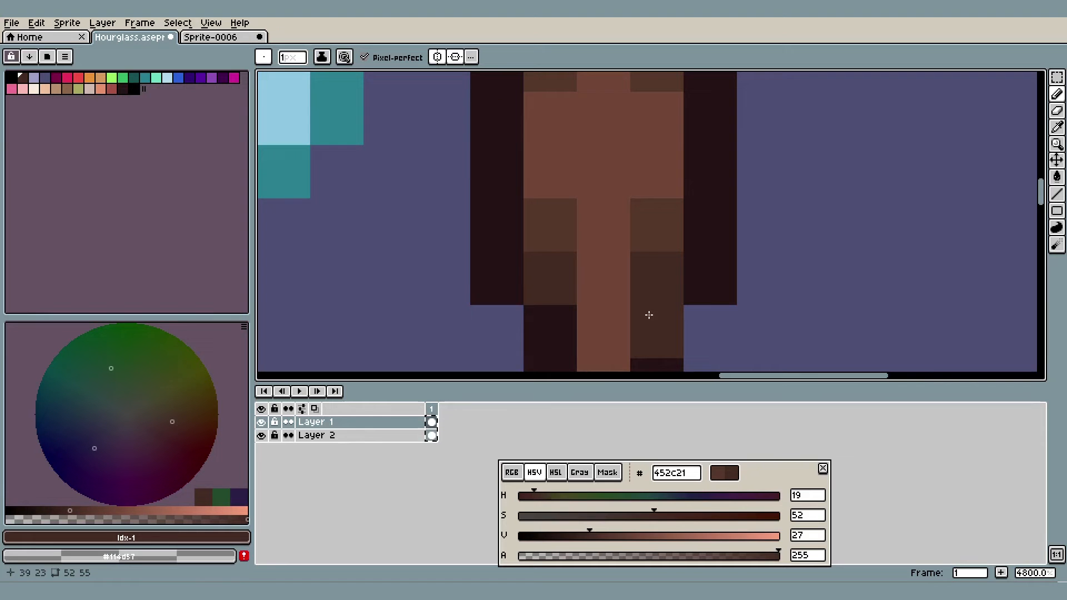
Undo the #452c21 pixels on the bulge's corners and sample the lighter #573829 shading brown
{"action": "key", "text": "ctrl+z"}
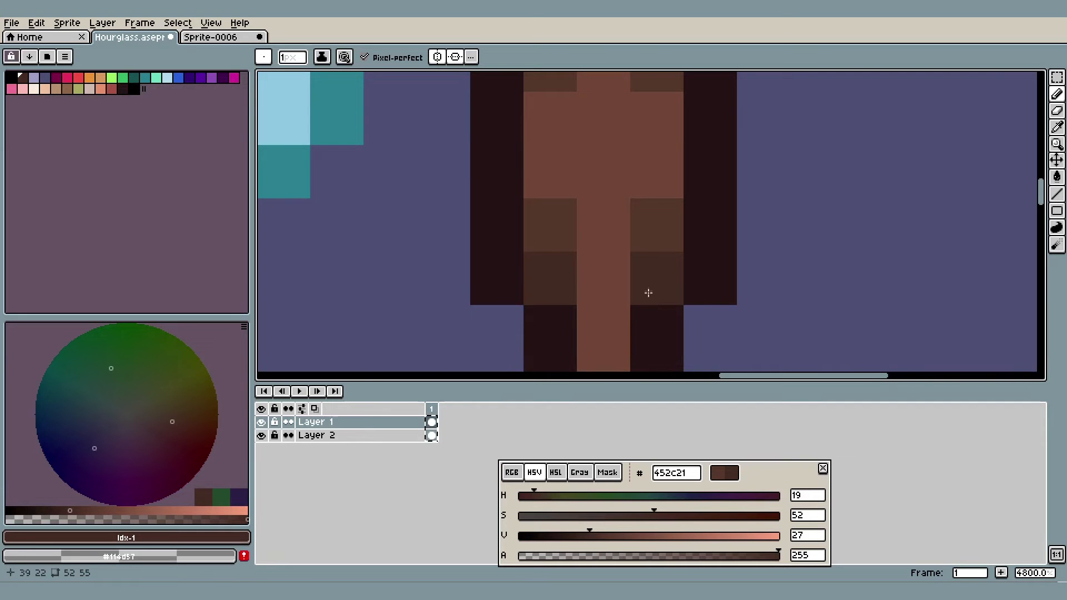
{"action": "left_click", "coordinate": [646, 305]}
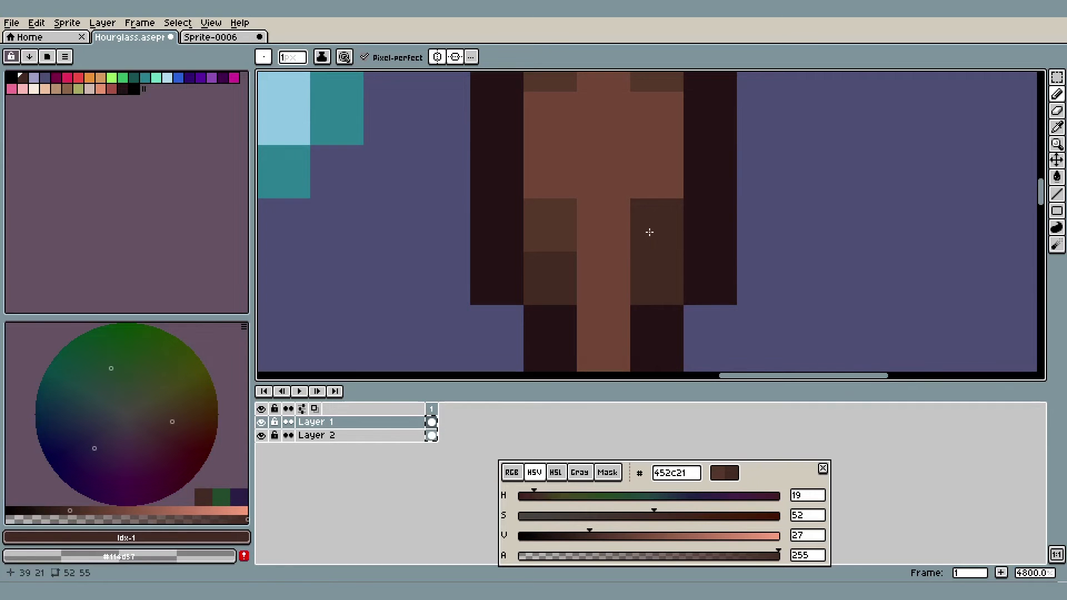
{"action": "key", "text": "i"}
{"action": "left_click", "coordinate": [653, 227]}
{"action": "scroll", "coordinate": [655, 224], "scroll_direction": "down", "scroll_amount": 6}
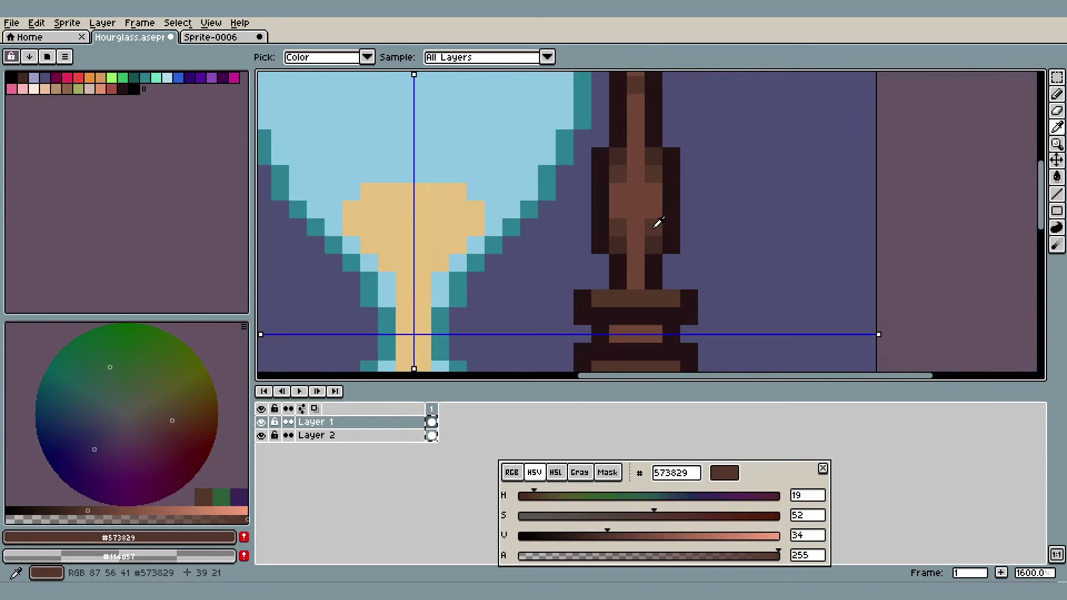
{"action": "key", "text": "ctrl+z"}
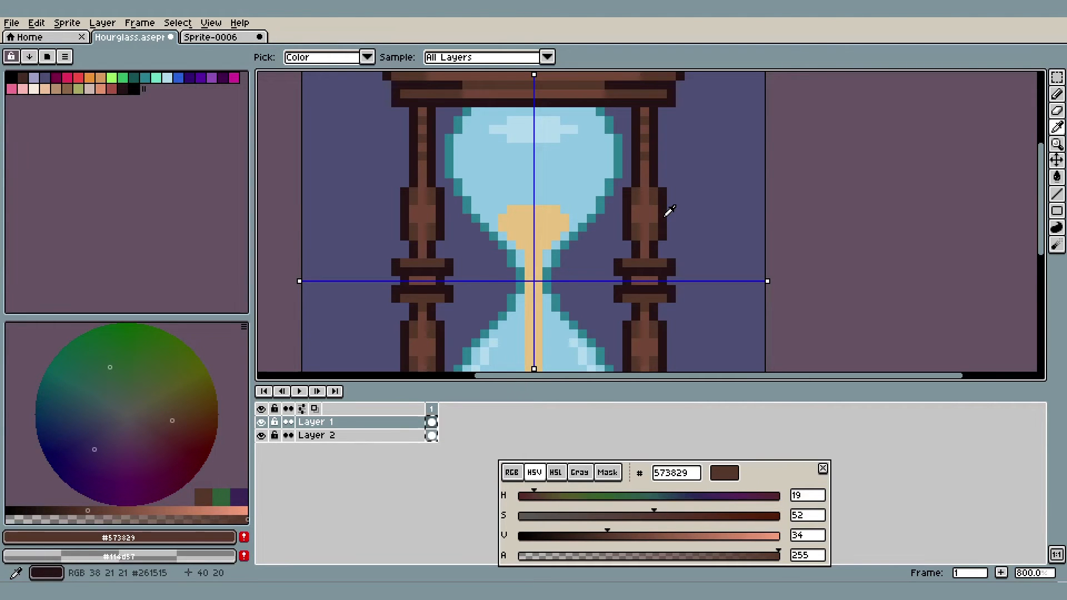
Try to widen the middle of the bulge with a two-pixel-tall #261515 outline on each side and #734a35 inside it
{"action": "scroll", "coordinate": [669, 211], "scroll_direction": "up", "scroll_amount": 5}
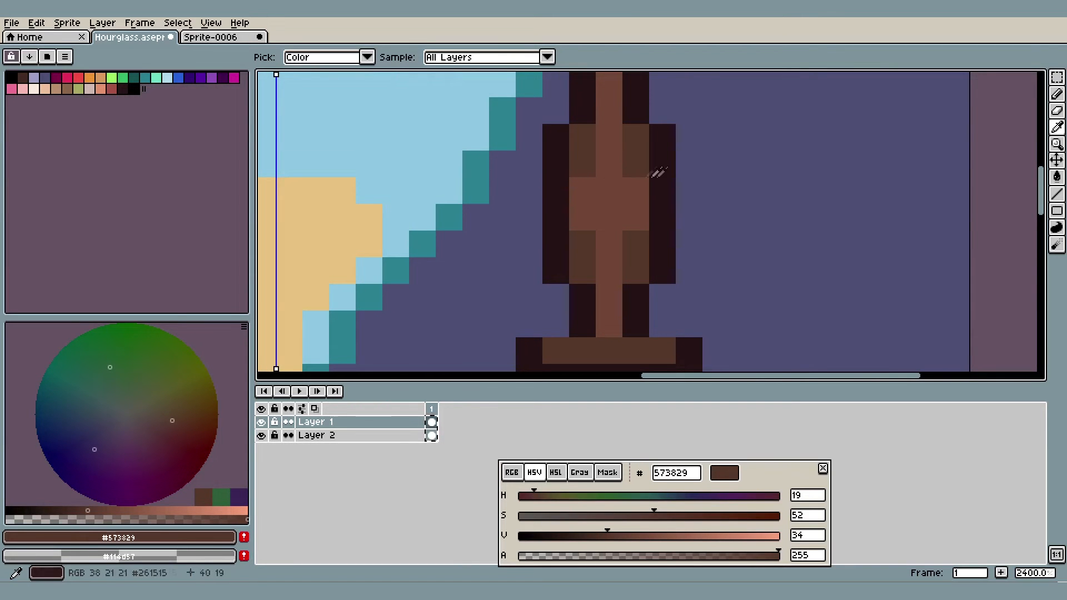
{"action": "left_click", "coordinate": [663, 223], "text": "alt"}
{"action": "left_click_drag", "start_coordinate": [688, 218], "coordinate": [688, 195]}
{"action": "left_click_drag", "start_coordinate": [531, 218], "coordinate": [537, 193]}
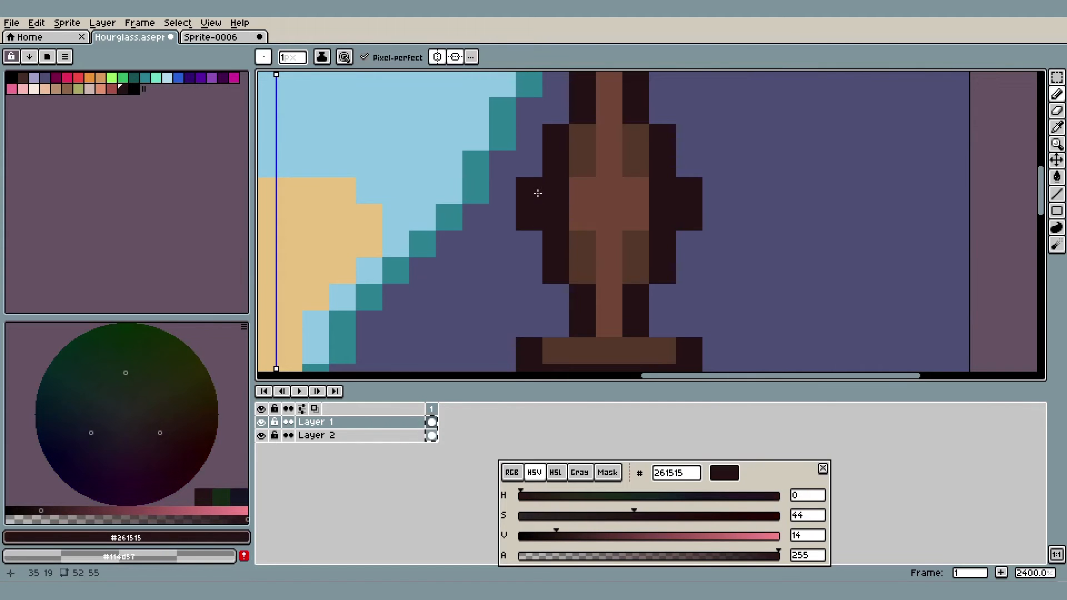
{"action": "left_click", "coordinate": [616, 193], "text": "alt"}
{"action": "left_click_drag", "start_coordinate": [655, 198], "coordinate": [664, 220]}
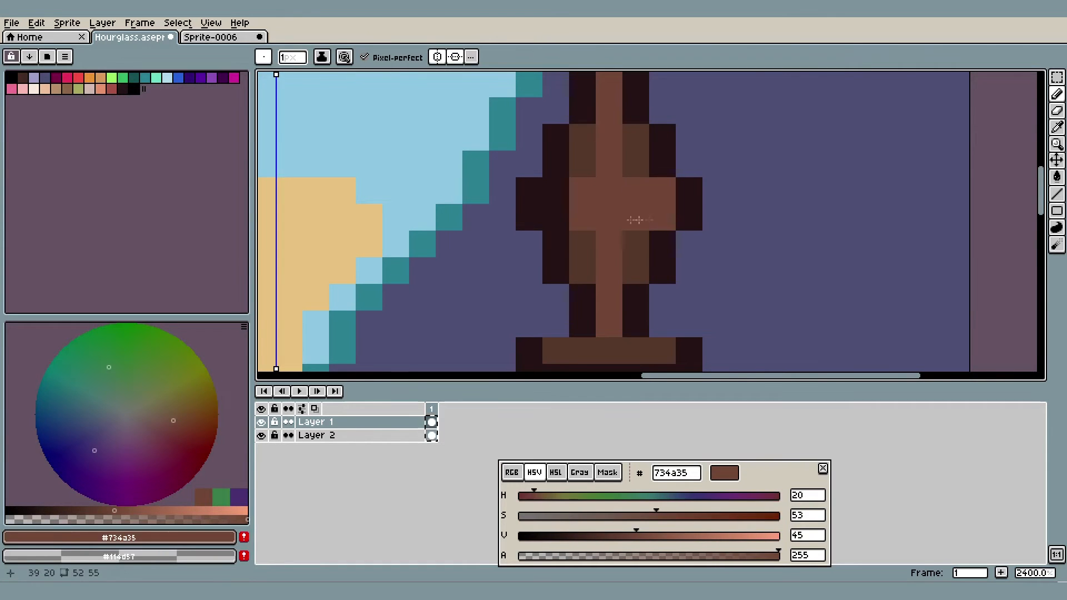
{"action": "scroll", "coordinate": [611, 191], "scroll_direction": "down", "scroll_amount": 9}
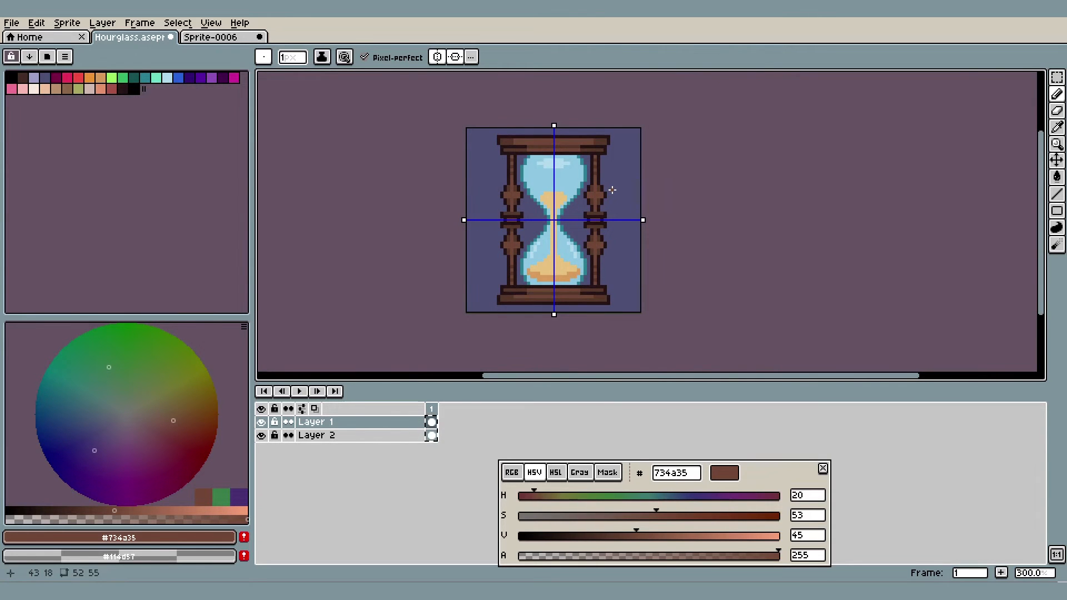
{"action": "scroll", "coordinate": [611, 190], "scroll_direction": "up", "scroll_amount": 3}
{"action": "key", "text": "ctrl+z"}
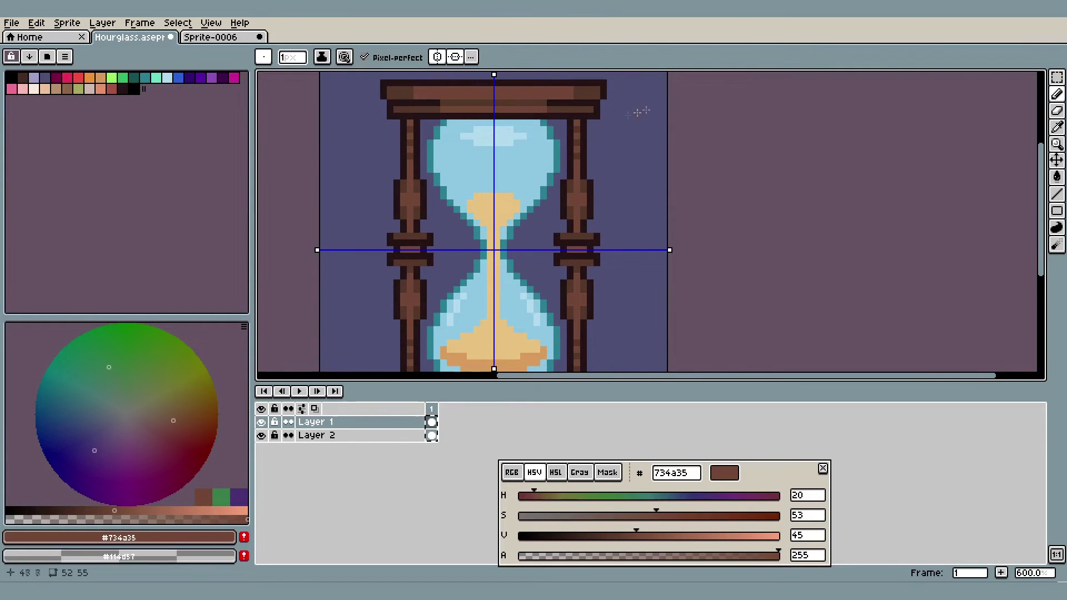
In Sprite-0006, paint #734a35 over the dark area inside the white guide curve and select a small square across its edge
{"action": "left_click", "coordinate": [211, 37]}
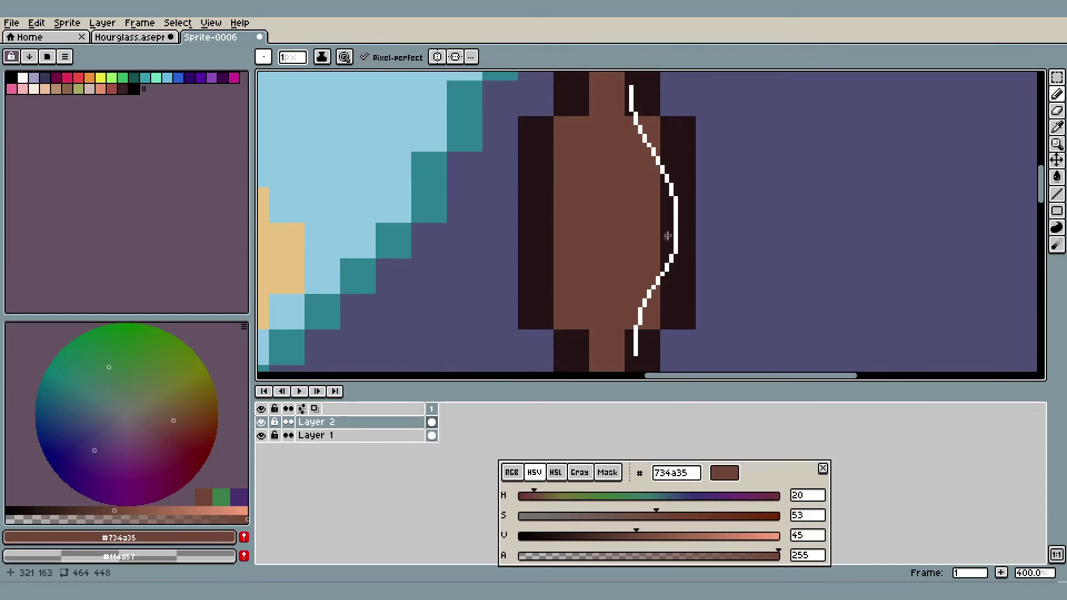
{"action": "scroll", "coordinate": [664, 241], "scroll_direction": "up", "scroll_amount": 2}
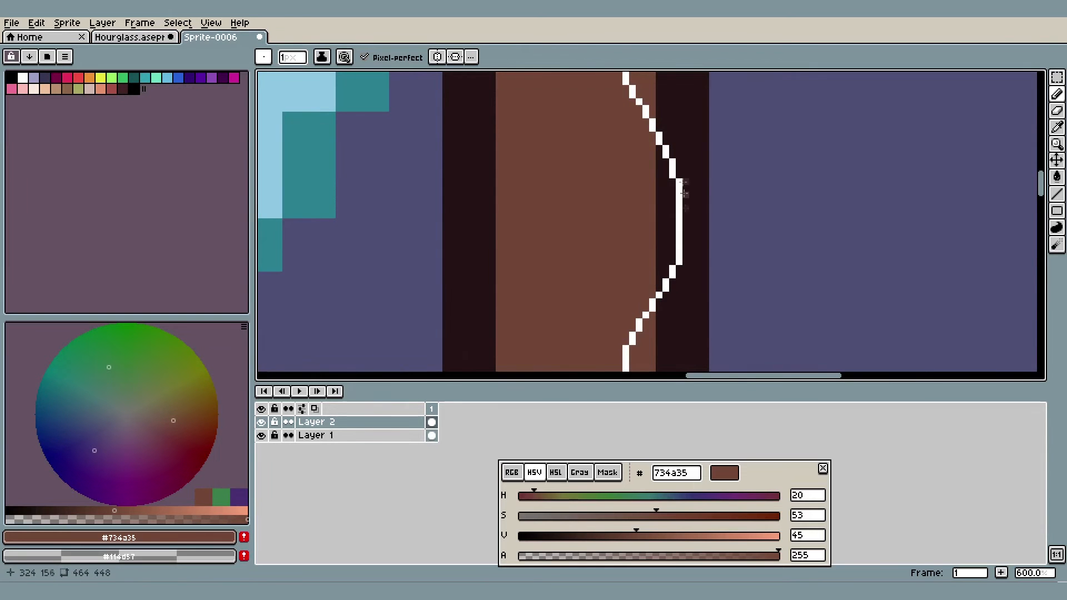
{"action": "scroll", "coordinate": [680, 229], "scroll_direction": "down", "scroll_amount": 1}
{"action": "scroll", "coordinate": [680, 222], "scroll_direction": "up", "scroll_amount": 1}
{"action": "key", "text": "i"}
{"action": "key", "text": "b"}
{"action": "scroll", "coordinate": [664, 230], "scroll_direction": "up", "scroll_amount": 1}
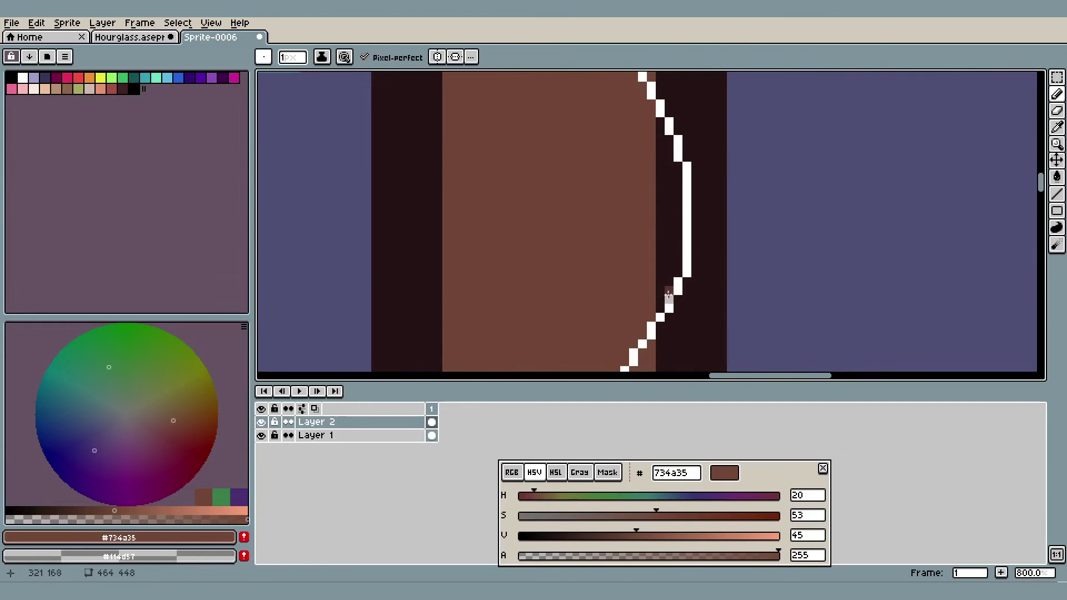
{"action": "left_click_drag", "start_coordinate": [676, 136], "coordinate": [677, 237]}
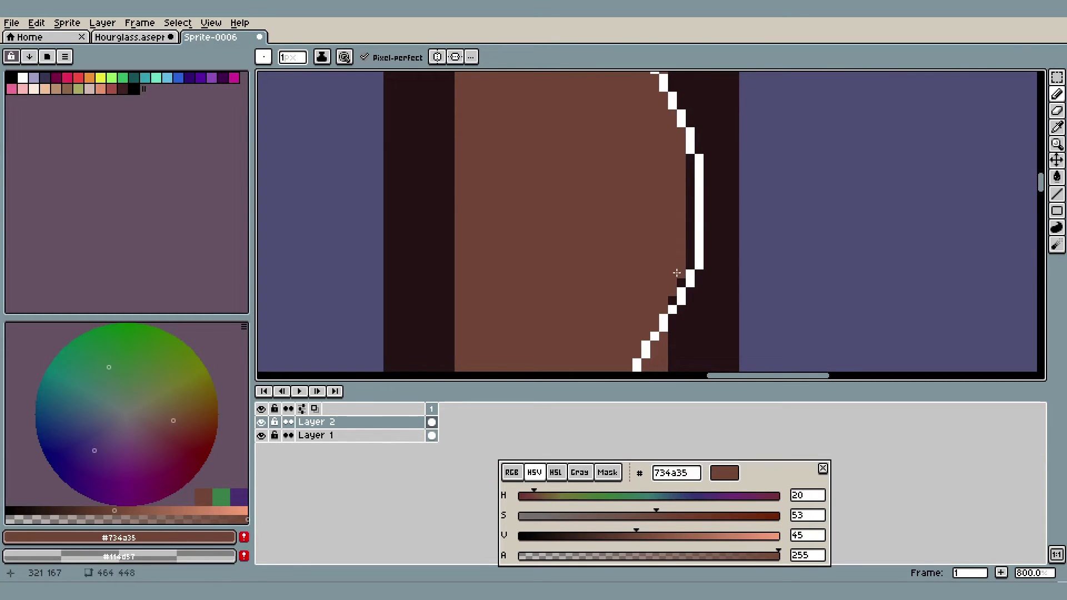
{"action": "mouse_move", "coordinate": [680, 276]}
{"action": "left_mouse_down"}
{"action": "mouse_move", "coordinate": [690, 194]}
{"action": "mouse_move", "coordinate": [674, 243]}
{"action": "left_mouse_up"}
{"action": "key", "text": "m"}
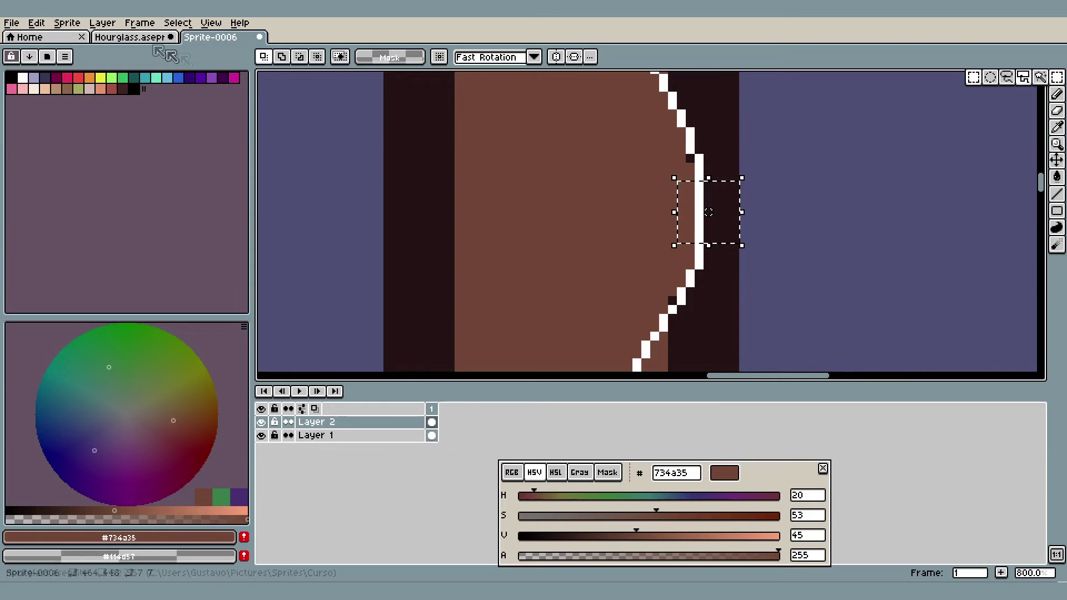
In the Hourglass sprite, sample #573829 and recolour the two middle outline pixels on each side of the bulge
{"action": "left_click", "coordinate": [133, 37]}
{"action": "scroll", "coordinate": [555, 257], "scroll_direction": "up", "scroll_amount": 2}
{"action": "key", "text": "i"}
{"action": "scroll", "coordinate": [628, 205], "scroll_direction": "up", "scroll_amount": 2}
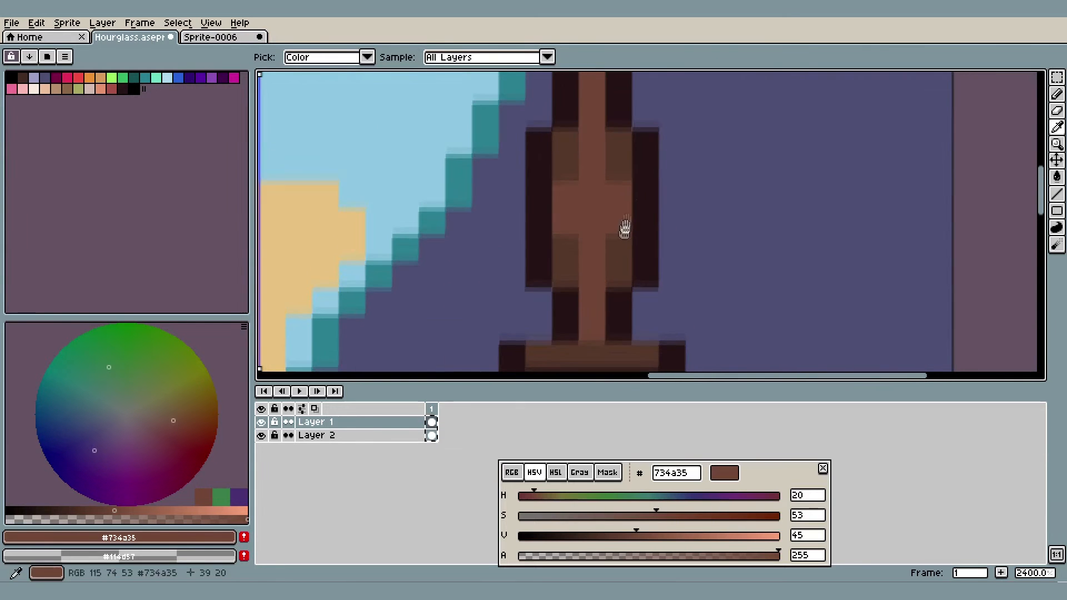
{"action": "left_click", "coordinate": [622, 247]}
{"action": "key", "text": "b"}
{"action": "left_click", "coordinate": [643, 227]}
{"action": "left_click", "coordinate": [643, 200]}
{"action": "left_click", "coordinate": [543, 224]}
{"action": "left_click", "coordinate": [539, 200]}
{"action": "scroll", "coordinate": [610, 195], "scroll_direction": "down", "scroll_amount": 9}
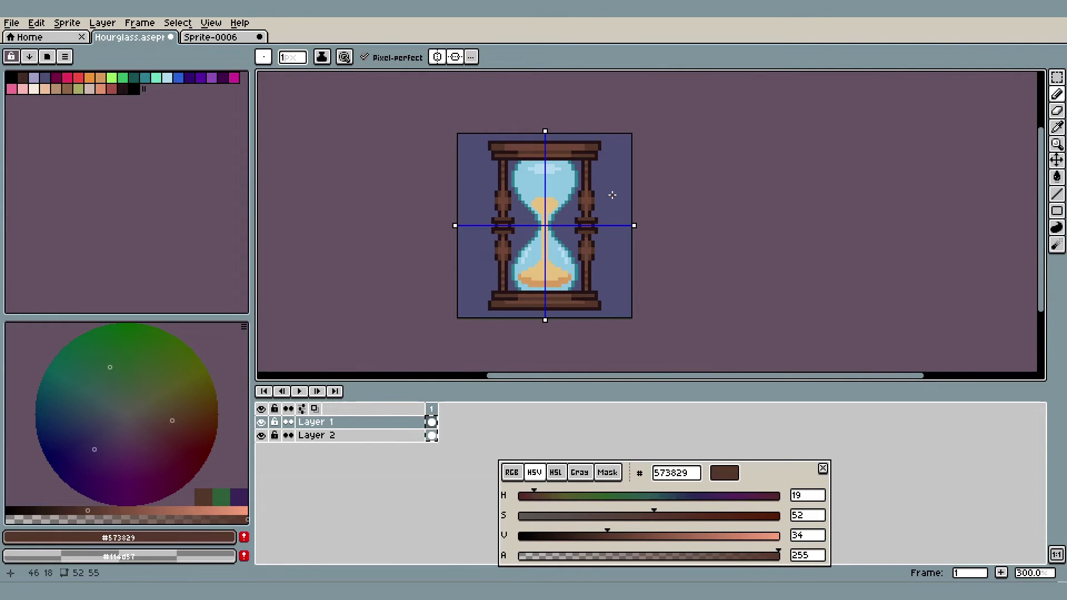
Sample #734a35 and recolour the corner shading pixels nearest the bulge's middle, leaving one shading pixel per corner
{"action": "scroll", "coordinate": [611, 194], "scroll_direction": "up", "scroll_amount": 9}
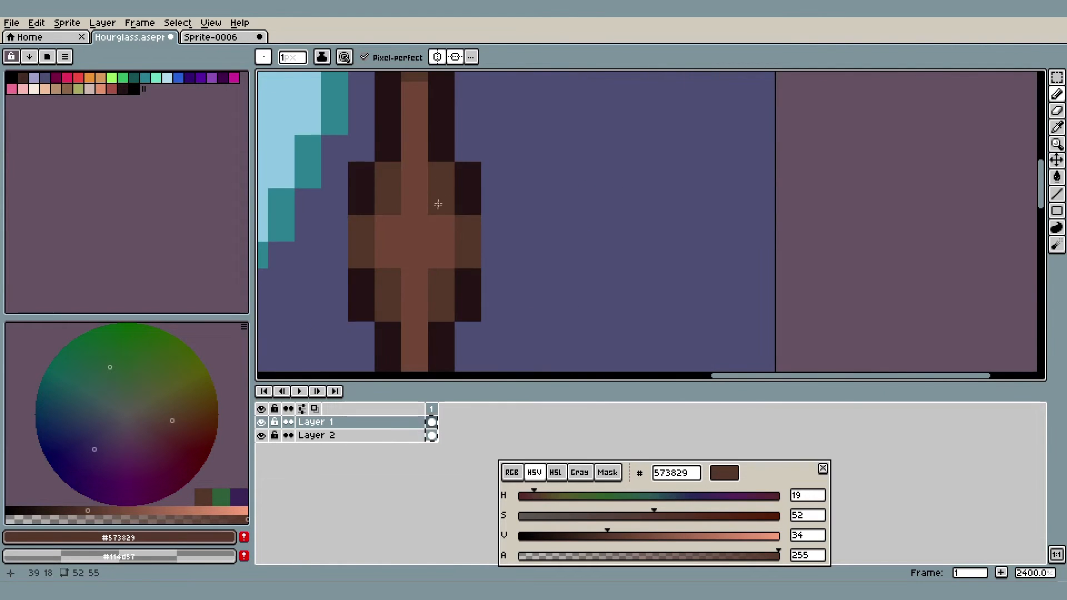
{"action": "scroll", "coordinate": [437, 211], "scroll_direction": "up", "scroll_amount": 3}
{"action": "left_click", "coordinate": [423, 252], "text": "alt"}
{"action": "left_click", "coordinate": [434, 198]}
{"action": "left_click", "coordinate": [355, 194]}
{"action": "left_click_drag", "start_coordinate": [356, 193], "coordinate": [433, 84]}
{"action": "left_click", "coordinate": [417, 222]}
{"action": "left_click", "coordinate": [523, 223]}
{"action": "scroll", "coordinate": [555, 200], "scroll_direction": "down", "scroll_amount": 7}
{"action": "scroll", "coordinate": [555, 200], "scroll_direction": "down", "scroll_amount": 4}
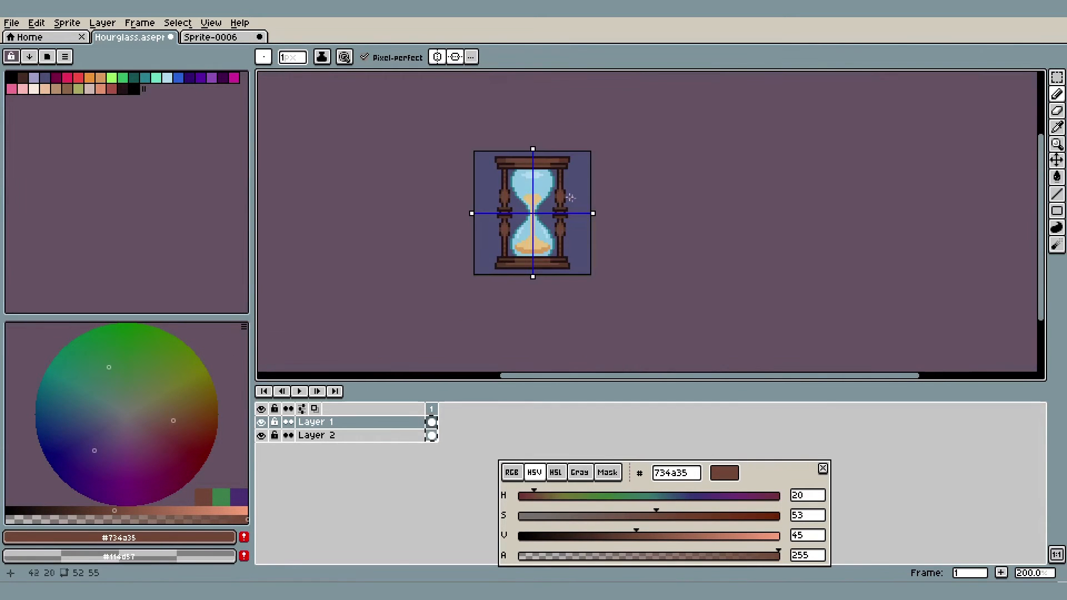
{"action": "scroll", "coordinate": [576, 213], "scroll_direction": "up", "scroll_amount": 1}
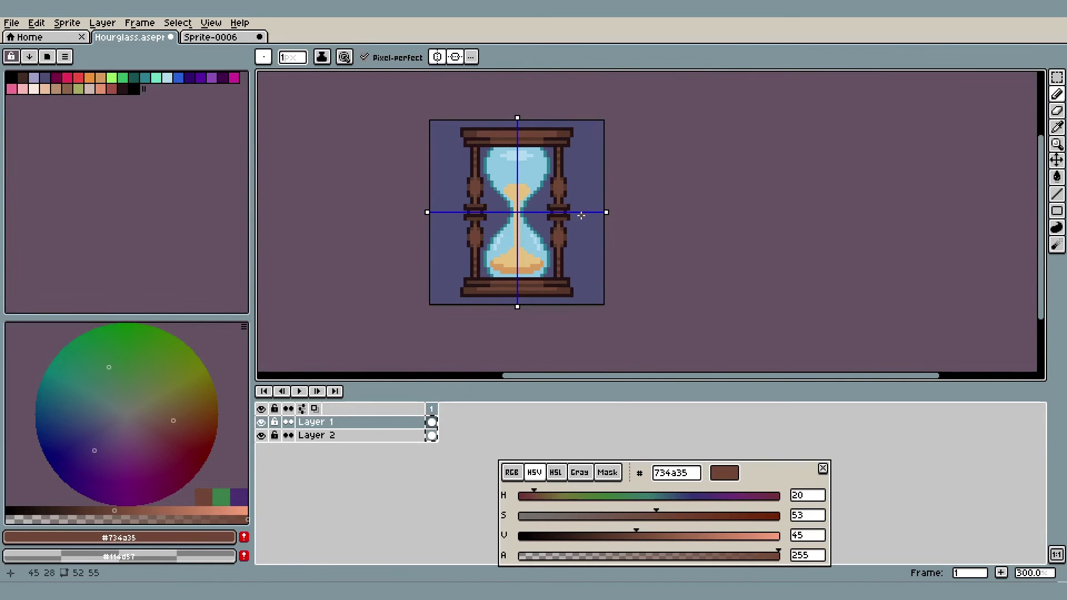
In Sprite-0006, paint #734a35 over the dark outline area inside the lower end of the white guide curve
{"action": "left_click", "coordinate": [210, 37]}
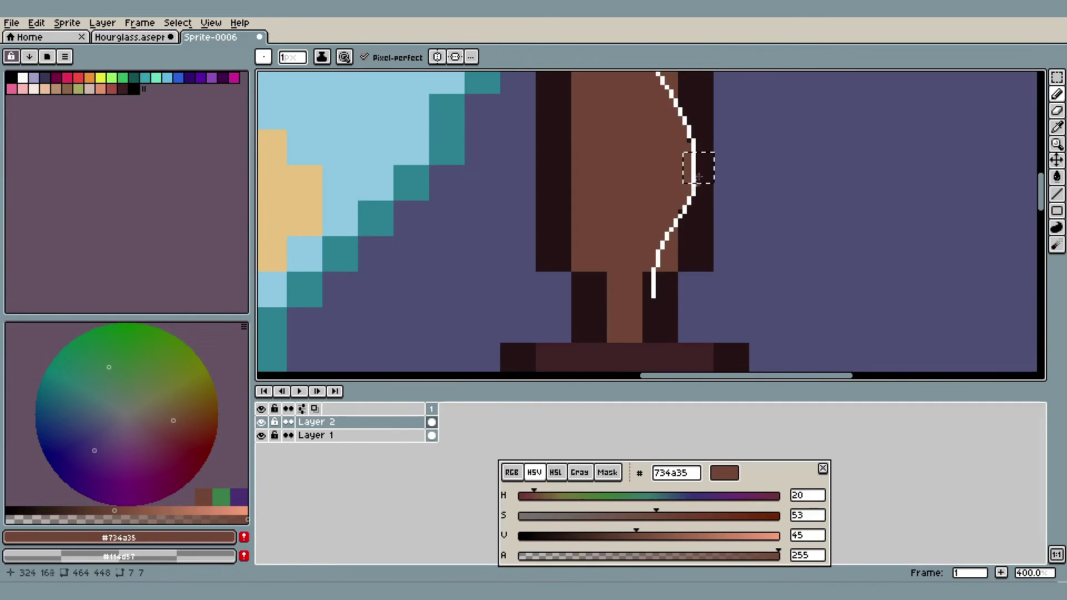
{"action": "scroll", "coordinate": [707, 158], "scroll_direction": "up", "scroll_amount": 3}
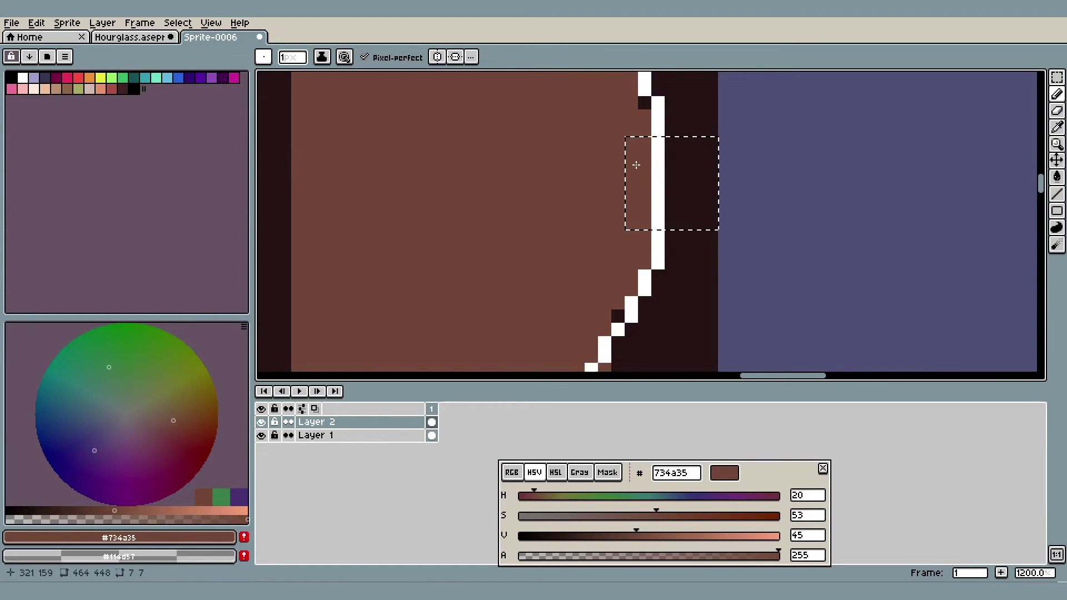
{"action": "scroll", "coordinate": [704, 164], "scroll_direction": "down", "scroll_amount": 4}
{"action": "left_click_drag", "start_coordinate": [656, 279], "coordinate": [678, 189]}
{"action": "scroll", "coordinate": [678, 189], "scroll_direction": "up", "scroll_amount": 3}
{"action": "scroll", "coordinate": [678, 189], "scroll_direction": "up", "scroll_amount": 1}
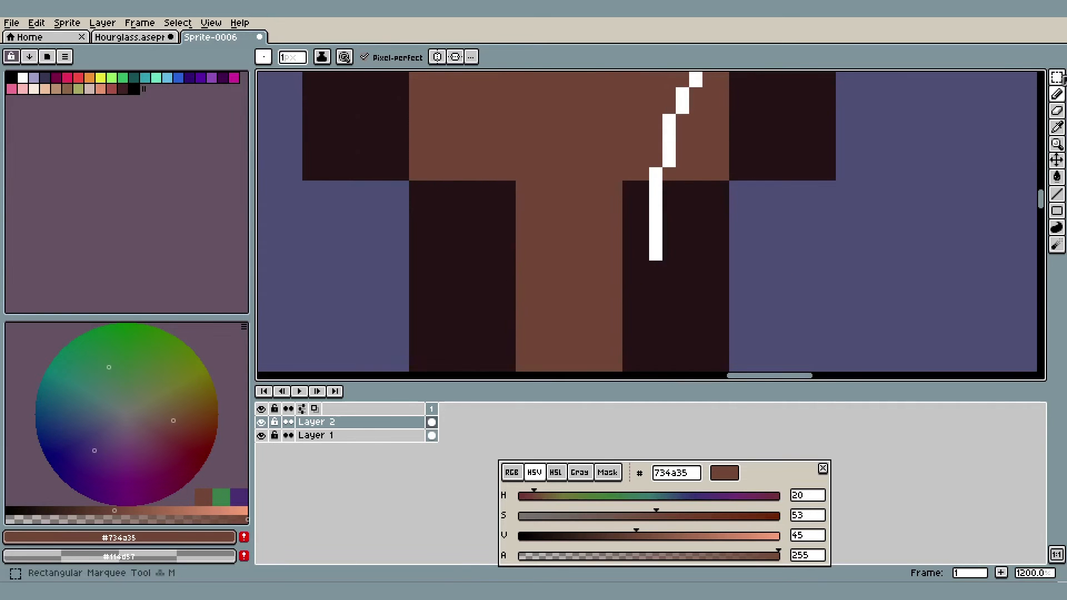
{"action": "left_click", "coordinate": [1057, 77]}
{"action": "scroll", "coordinate": [810, 178], "scroll_direction": "down", "scroll_amount": 3}
{"action": "left_click_drag", "start_coordinate": [679, 230], "coordinate": [723, 169]}
{"action": "mouse_move", "coordinate": [766, 296]}
{"action": "left_mouse_down"}
{"action": "mouse_move", "coordinate": [783, 136]}
{"action": "mouse_move", "coordinate": [766, 181]}
{"action": "left_mouse_up"}
{"action": "scroll", "coordinate": [767, 181], "scroll_direction": "up", "scroll_amount": 1}
{"action": "scroll", "coordinate": [717, 122], "scroll_direction": "up", "scroll_amount": 3}
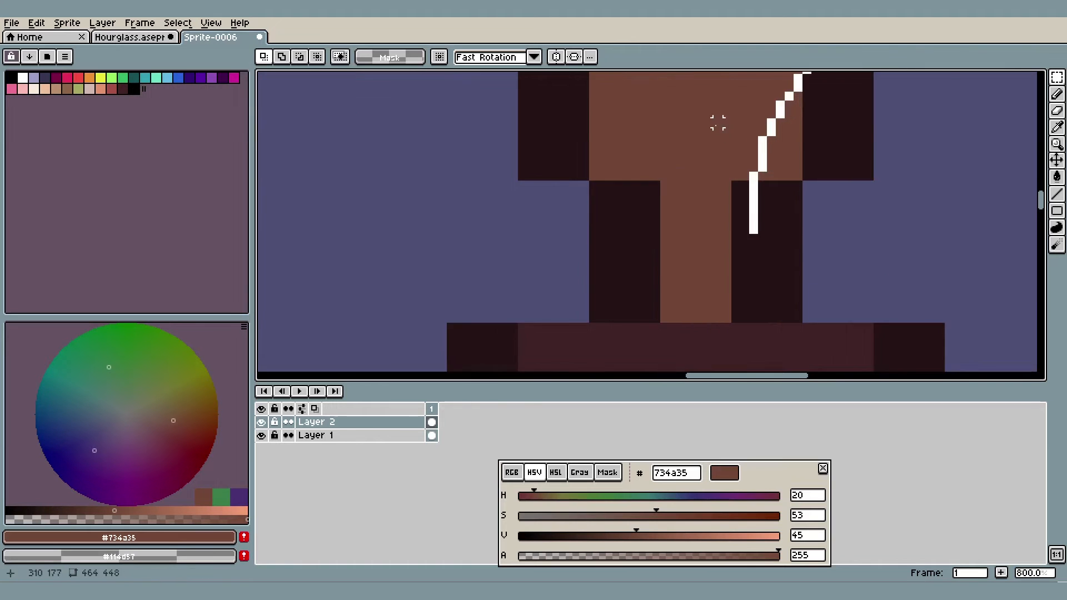
{"action": "key", "text": "b"}
{"action": "left_click_drag", "start_coordinate": [745, 211], "coordinate": [756, 261]}
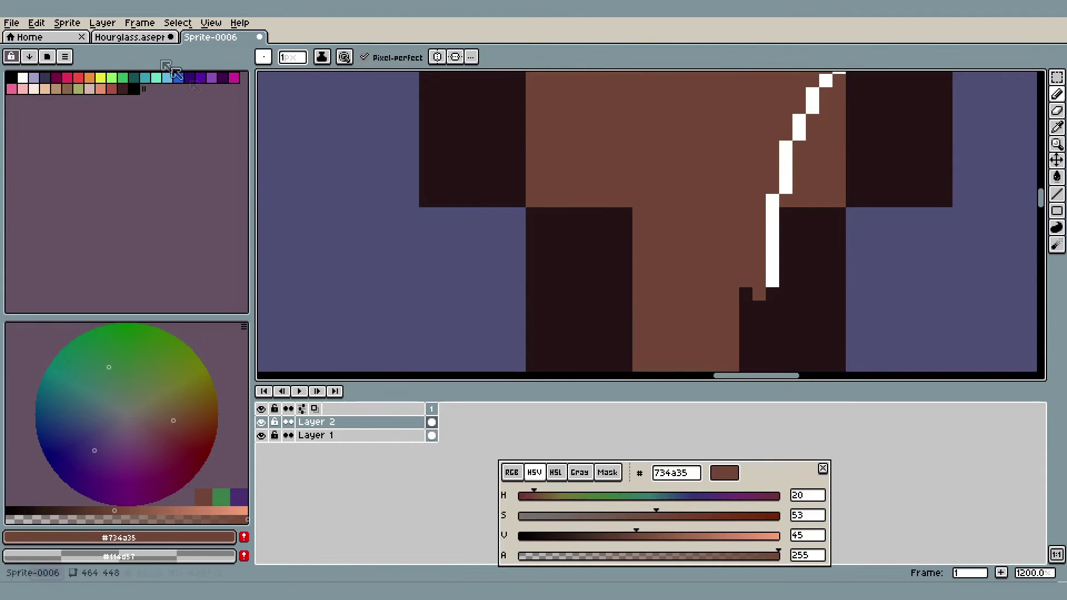
In the Hourglass sprite, sample #573829 and paint the narrow column's outline pixels directly adjoining the bulge's ends on both sides
{"action": "left_click", "coordinate": [129, 36]}
{"action": "scroll", "coordinate": [549, 239], "scroll_direction": "up", "scroll_amount": 2}
{"action": "scroll", "coordinate": [688, 244], "scroll_direction": "up", "scroll_amount": 2}
{"action": "left_click", "coordinate": [683, 258], "text": "alt"}
{"action": "left_click", "coordinate": [683, 287]}
{"action": "left_click", "coordinate": [632, 285]}
{"action": "scroll", "coordinate": [631, 285], "scroll_direction": "down", "scroll_amount": 1}
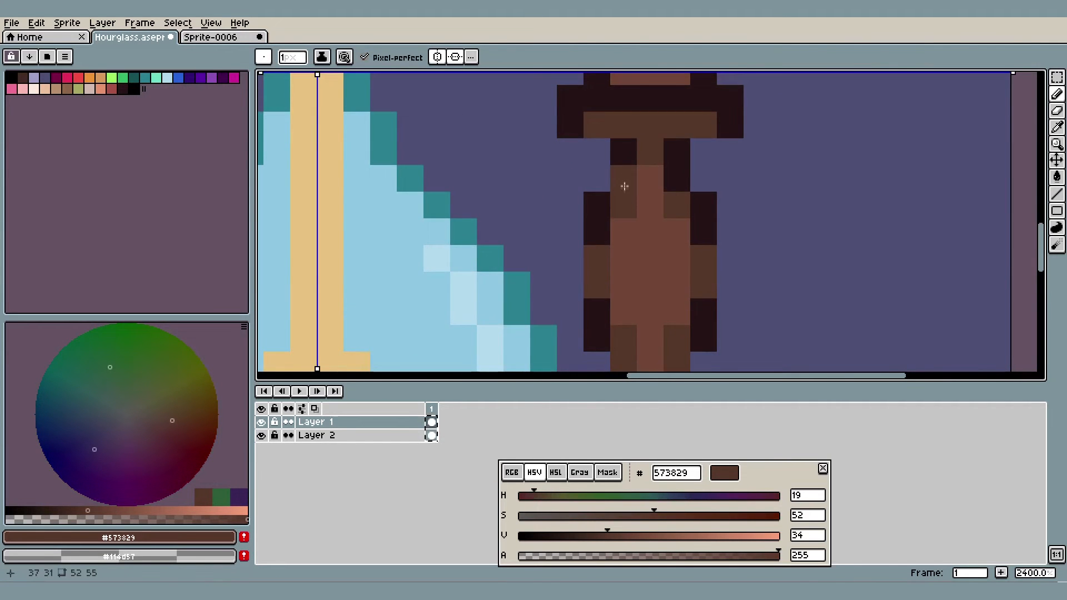
{"action": "scroll", "coordinate": [675, 175], "scroll_direction": "down", "scroll_amount": 8}
{"action": "left_click_drag", "start_coordinate": [711, 186], "coordinate": [712, 199]}
{"action": "scroll", "coordinate": [712, 199], "scroll_direction": "up", "scroll_amount": 8}
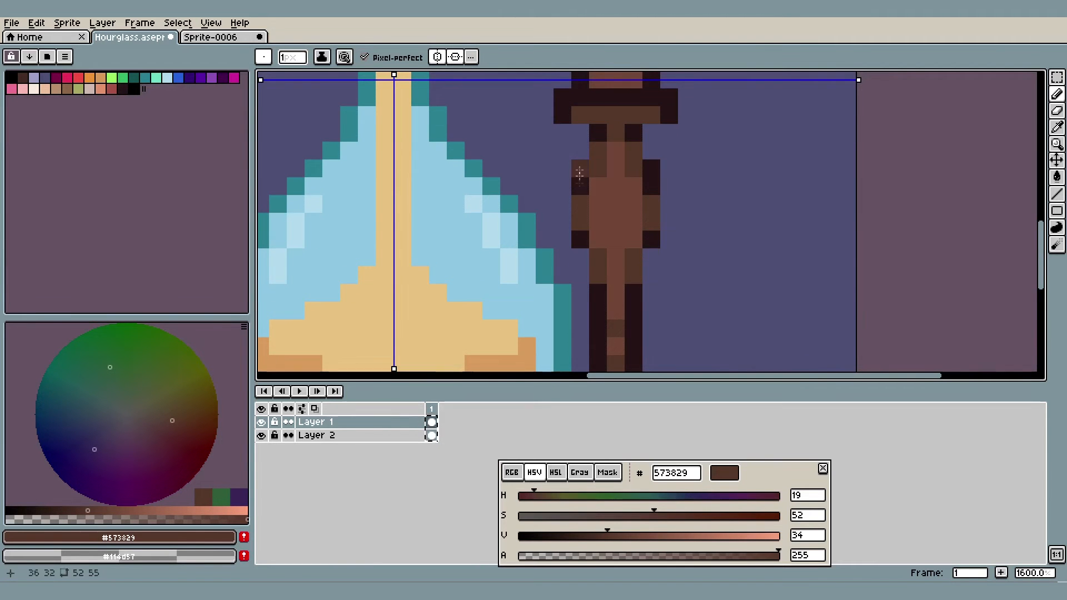
Examine the reshaped column bulges across the whole hourglass and up close
{"action": "scroll", "coordinate": [578, 225], "scroll_direction": "down", "scroll_amount": 6}
{"action": "left_click_drag", "start_coordinate": [691, 208], "coordinate": [695, 252]}
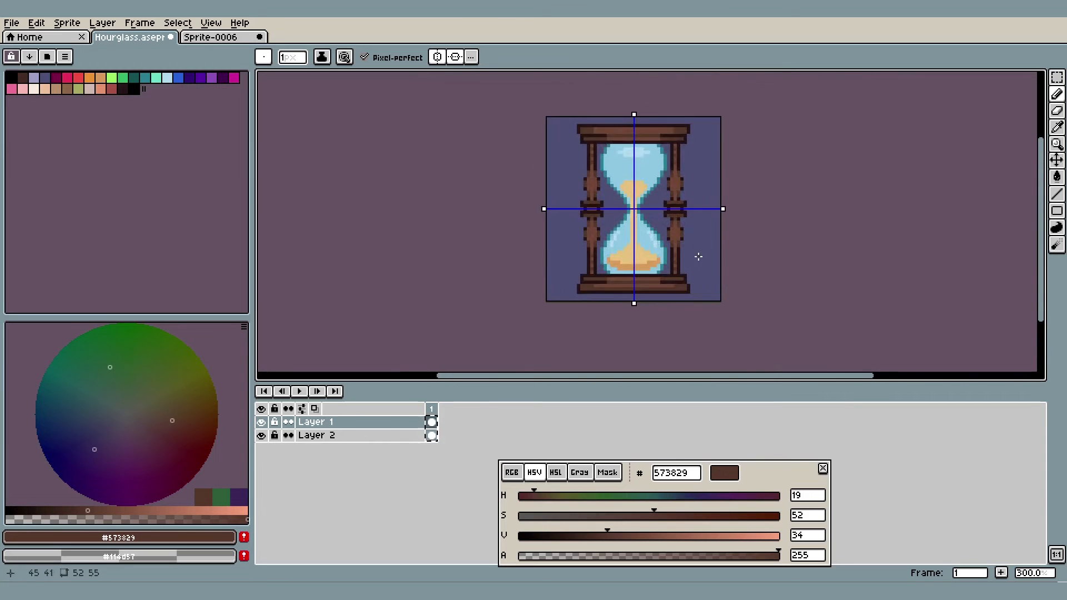
{"action": "scroll", "coordinate": [741, 248], "scroll_direction": "down", "scroll_amount": 1}
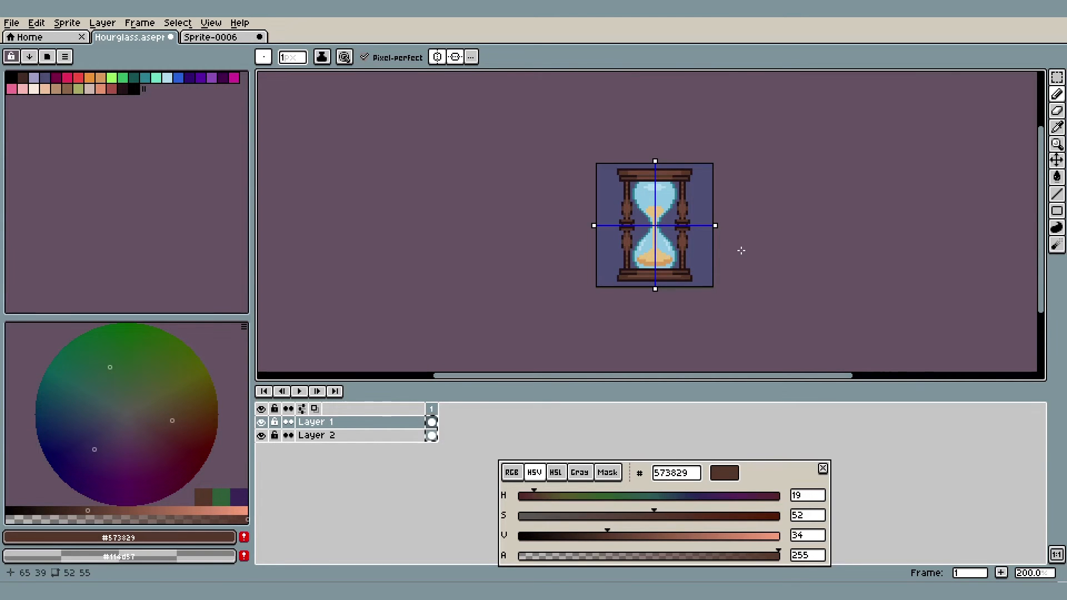
{"action": "scroll", "coordinate": [740, 250], "scroll_direction": "up", "scroll_amount": 2}
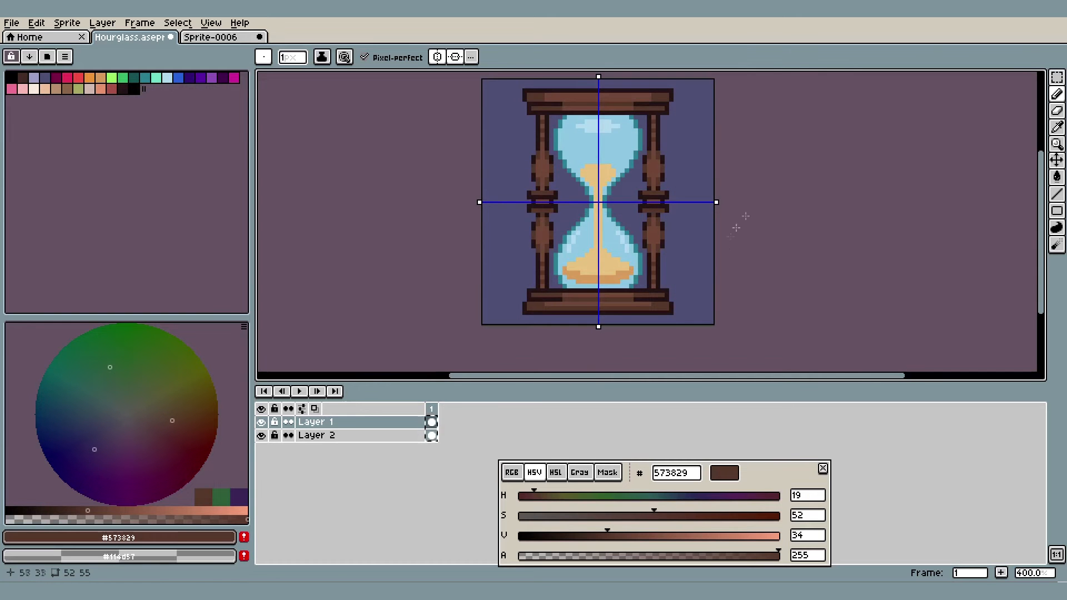
{"action": "left_click", "coordinate": [1056, 77]}
{"action": "scroll", "coordinate": [644, 118], "scroll_direction": "up", "scroll_amount": 5}
{"action": "left_click_drag", "start_coordinate": [704, 227], "coordinate": [639, 303]}
{"action": "scroll", "coordinate": [892, 228], "scroll_direction": "down", "scroll_amount": 6}
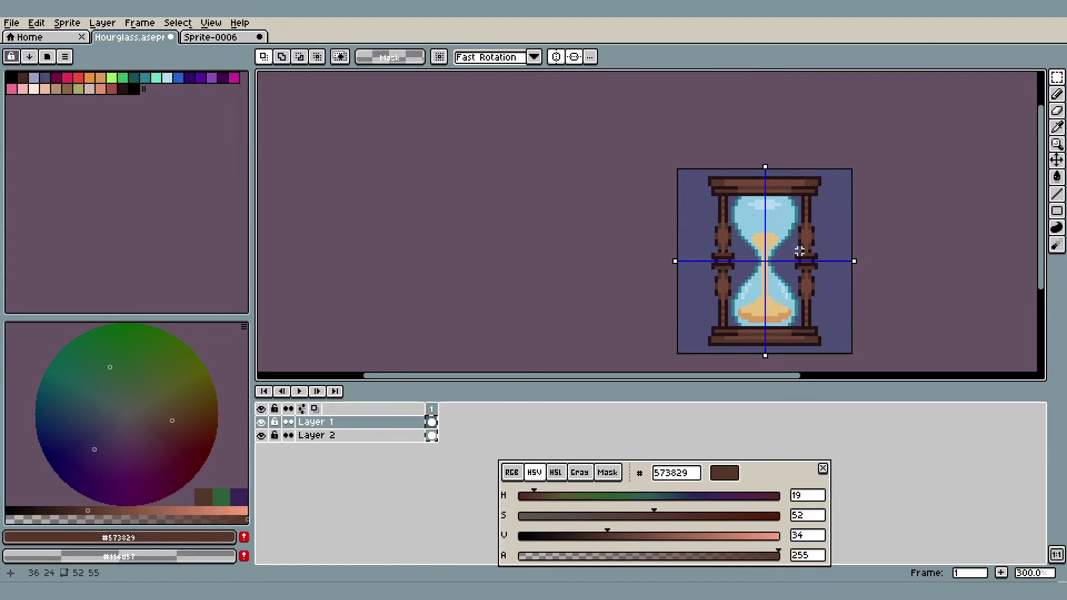
{"action": "scroll", "coordinate": [786, 307], "scroll_direction": "up", "scroll_amount": 7}
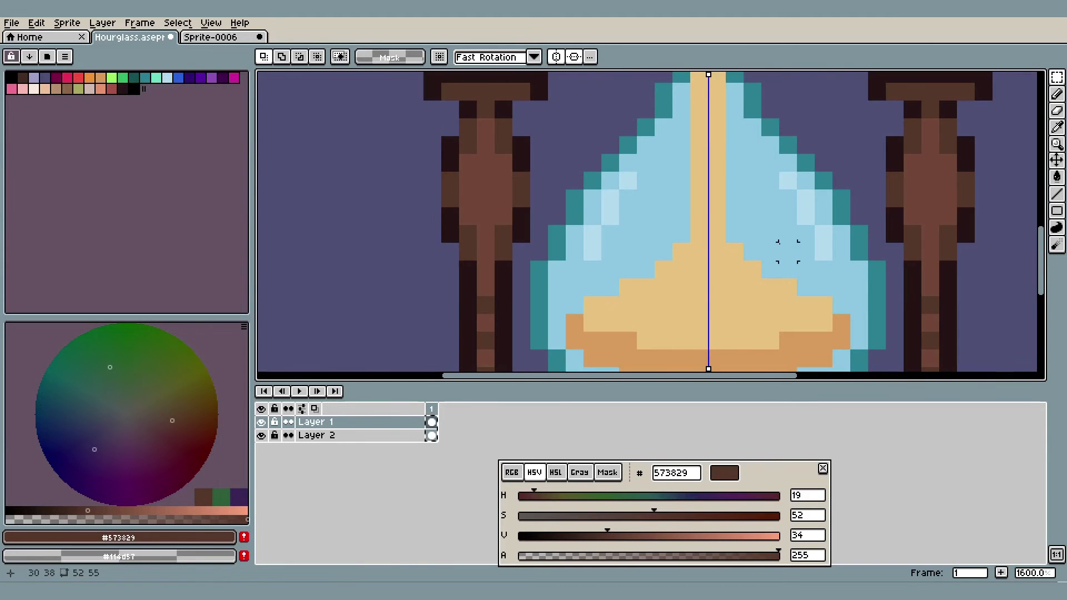
In Sprite-0006, draw a black one-pixel guide curve along one slope of the lower sand mound, between its outer edge and its peak
{"action": "left_click", "coordinate": [222, 38]}
{"action": "scroll", "coordinate": [667, 213], "scroll_direction": "down", "scroll_amount": 5}
{"action": "scroll", "coordinate": [634, 292], "scroll_direction": "up", "scroll_amount": 2}
{"action": "left_click_drag", "start_coordinate": [634, 292], "coordinate": [690, 165]}
{"action": "scroll", "coordinate": [690, 165], "scroll_direction": "up", "scroll_amount": 1}
{"action": "left_click", "coordinate": [12, 79]}
{"action": "mouse_move", "coordinate": [530, 231]}
{"action": "left_mouse_down"}
{"action": "mouse_move", "coordinate": [431, 140]}
{"action": "mouse_move", "coordinate": [423, 214]}
{"action": "left_mouse_up"}
{"action": "key", "text": "b"}
{"action": "left_click_drag", "start_coordinate": [841, 260], "coordinate": [641, 140]}
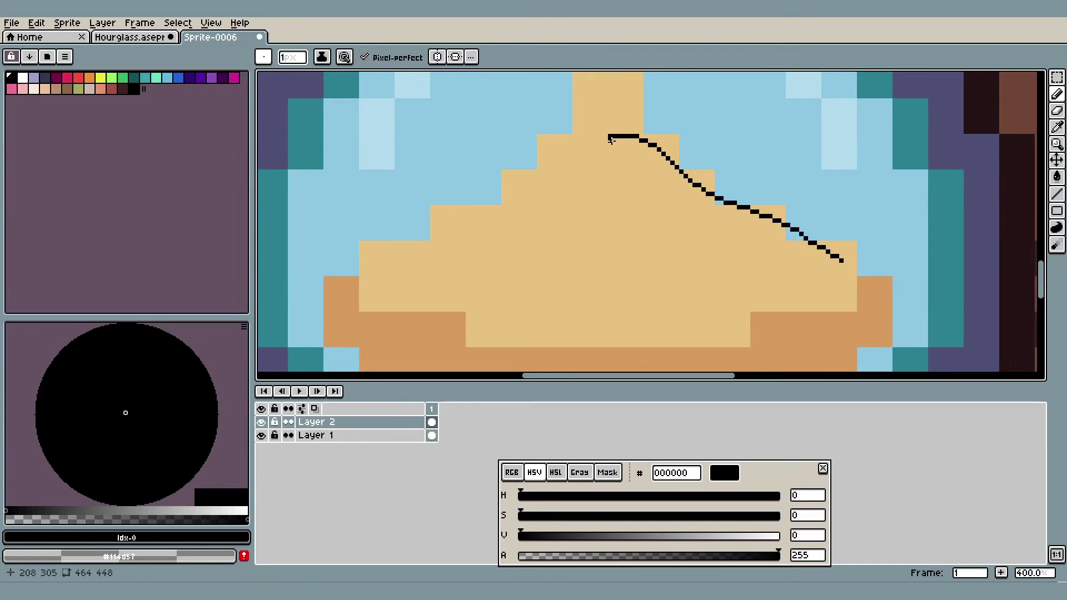
{"action": "scroll", "coordinate": [753, 164], "scroll_direction": "down", "scroll_amount": 1}
{"action": "left_click_drag", "start_coordinate": [753, 164], "coordinate": [561, 199]}
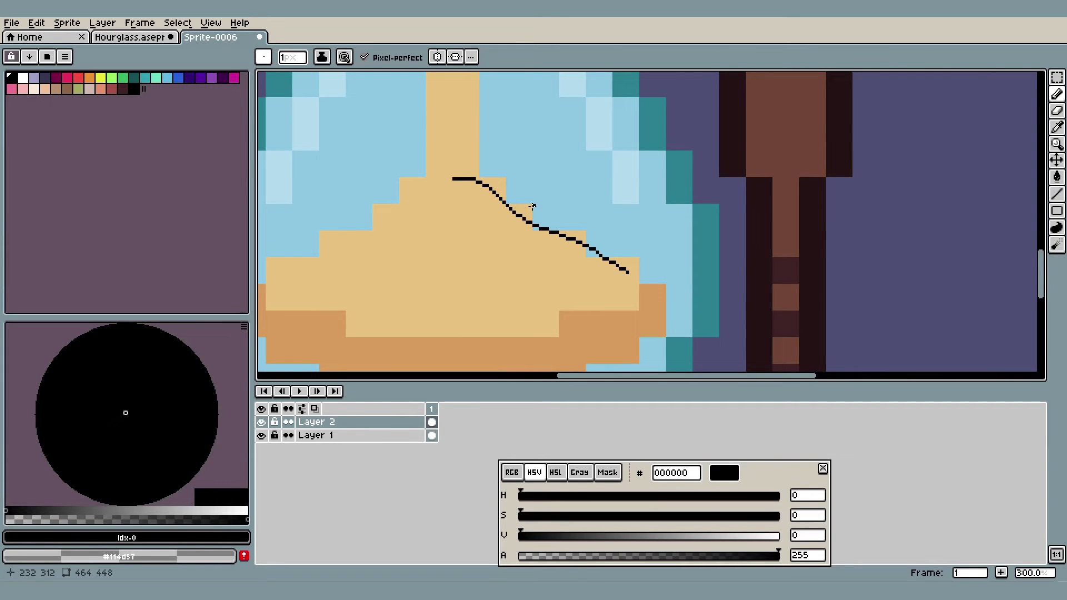
{"action": "scroll", "coordinate": [532, 207], "scroll_direction": "up", "scroll_amount": 2}
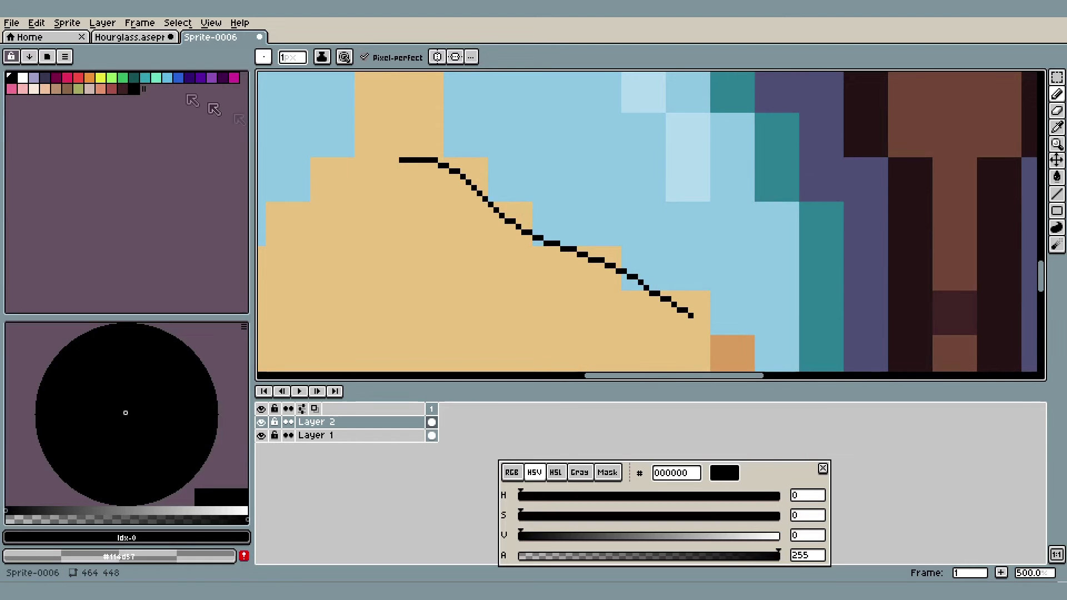
In the Hourglass sprite, add glass blue #87c3e6 and sand #ebc27c to the palette, generate a gradient between them, and choose the intermediate #b9c3b1
{"action": "left_click", "coordinate": [129, 36]}
{"action": "scroll", "coordinate": [613, 191], "scroll_direction": "up", "scroll_amount": 2}
{"action": "key", "text": "i"}
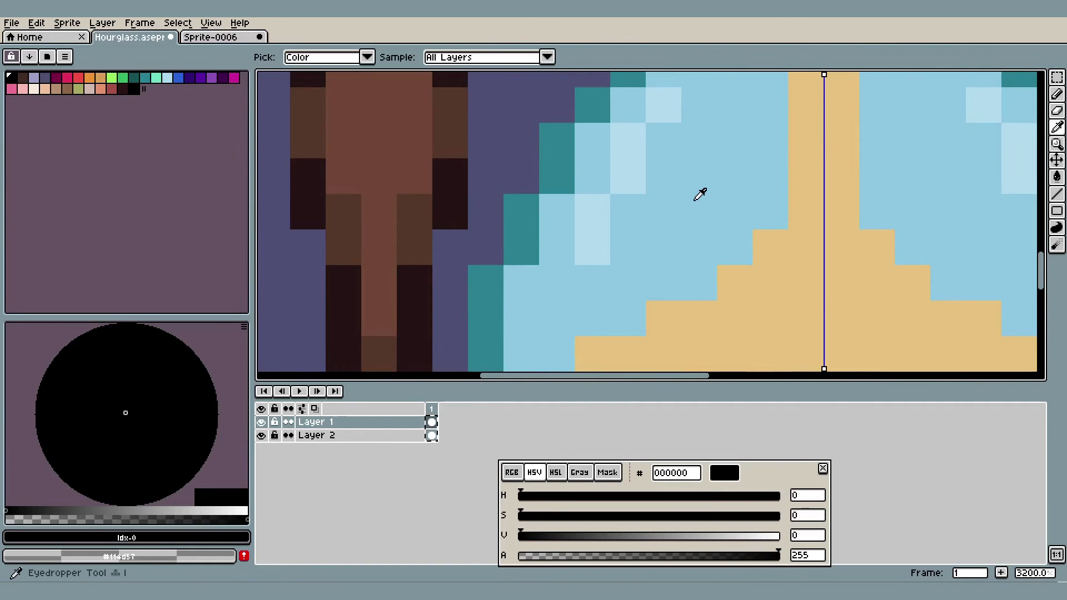
{"action": "left_click", "coordinate": [699, 195]}
{"action": "left_click", "coordinate": [244, 537]}
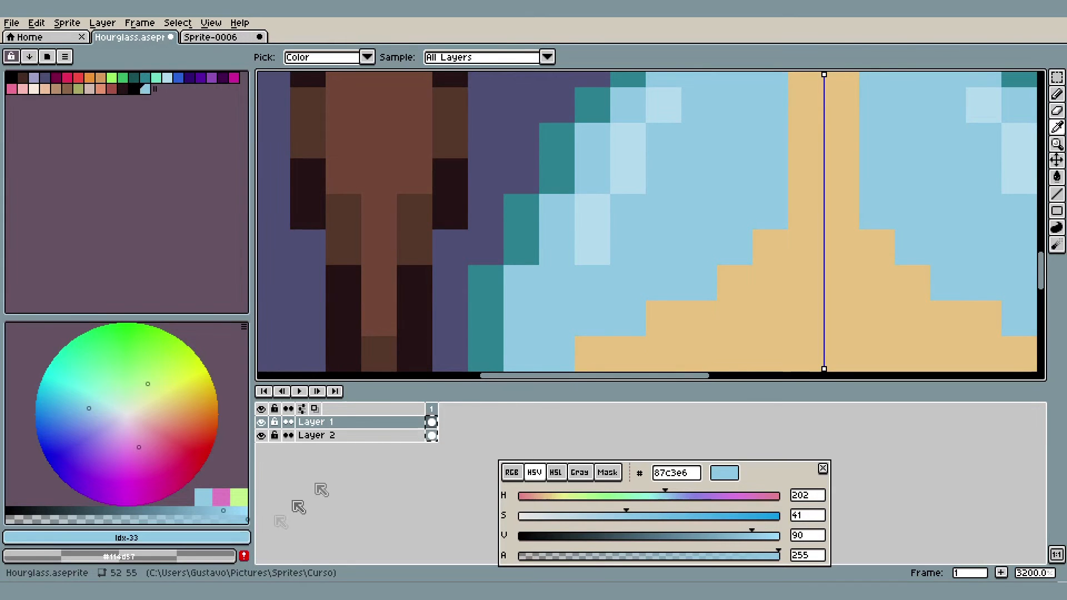
{"action": "left_click", "coordinate": [781, 300]}
{"action": "left_click", "coordinate": [244, 537]}
{"action": "left_click", "coordinate": [158, 90]}
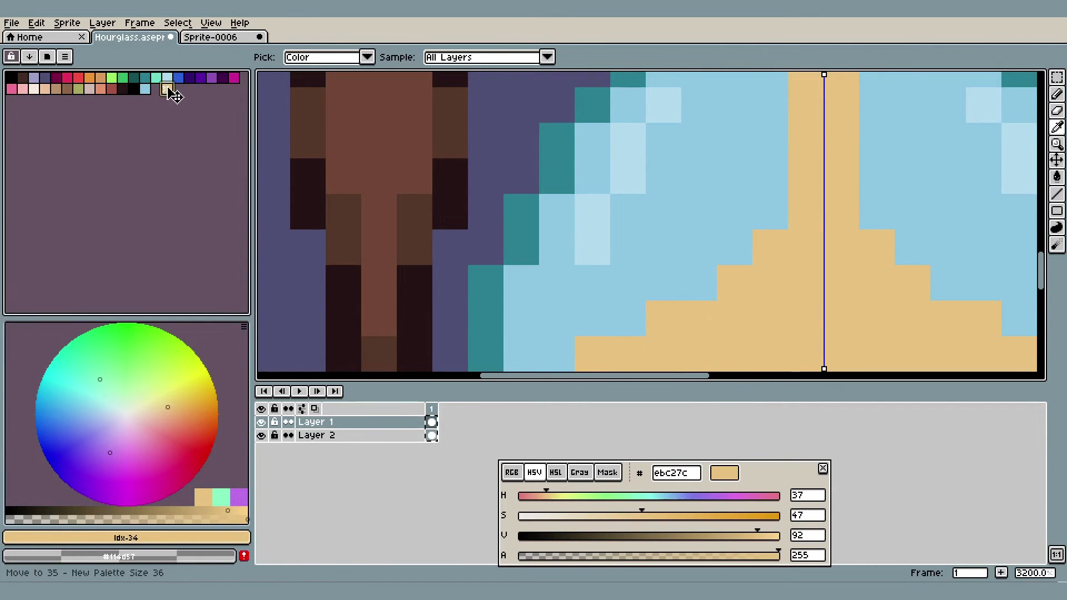
{"action": "left_click", "coordinate": [147, 90]}
{"action": "left_click", "coordinate": [29, 56]}
{"action": "left_click", "coordinate": [39, 73]}
{"action": "left_click", "coordinate": [159, 93]}
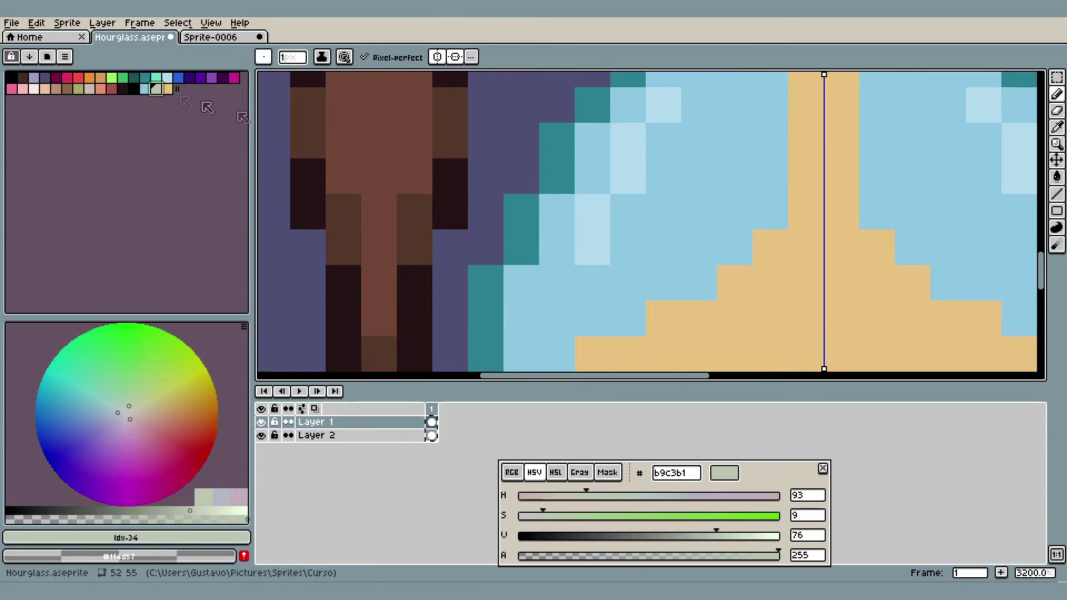
Paint #b9c3b1 pixels on the stepped corners along both slopes of the lower sand mound
{"action": "scroll", "coordinate": [645, 208], "scroll_direction": "right", "scroll_amount": 5}
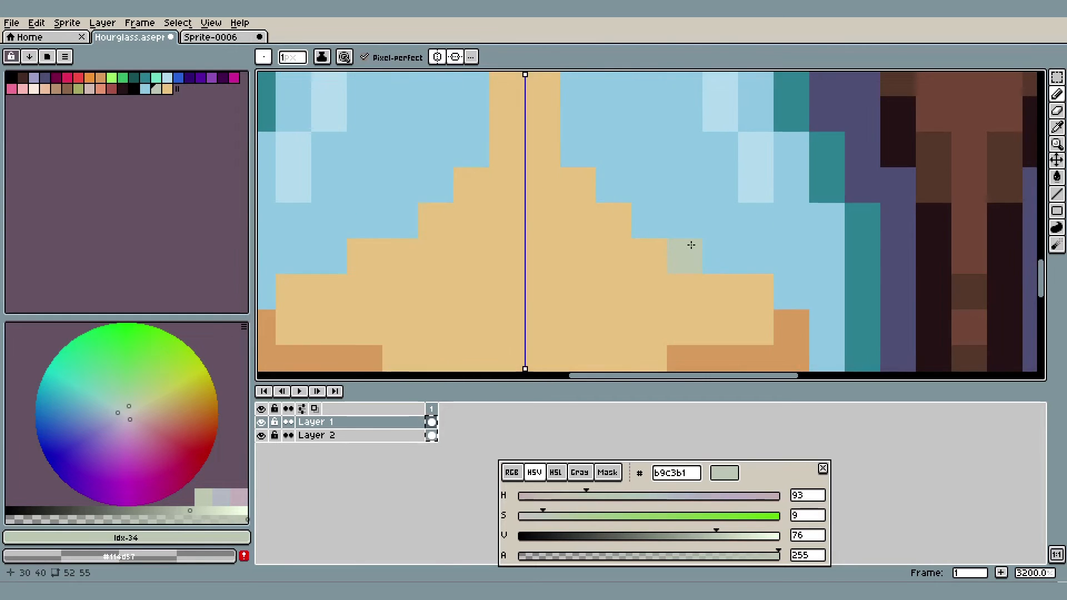
{"action": "scroll", "coordinate": [678, 245], "scroll_direction": "up", "scroll_amount": 1}
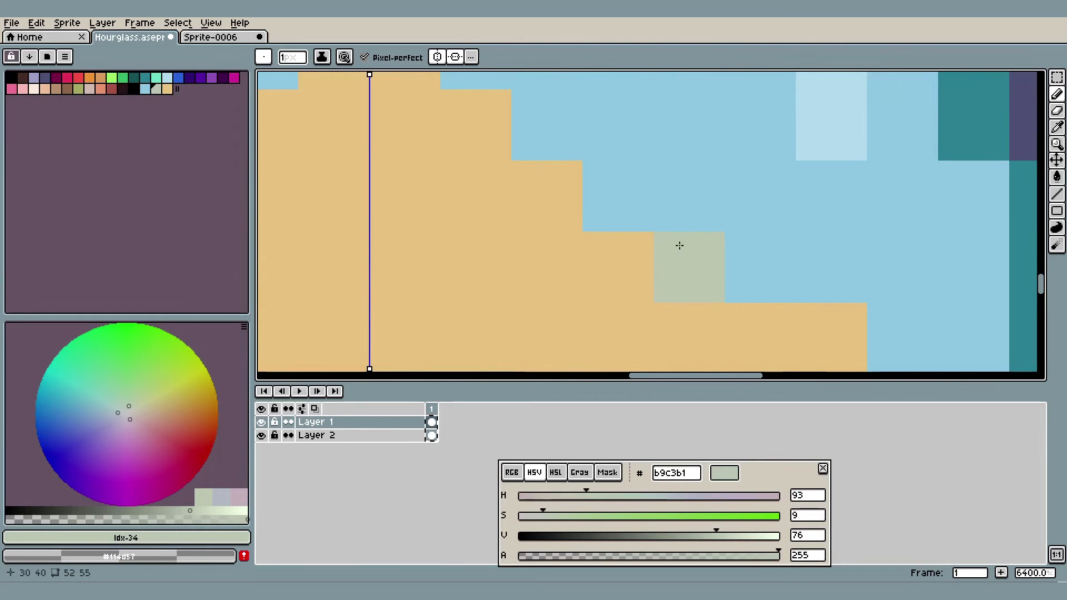
{"action": "scroll", "coordinate": [704, 198], "scroll_direction": "down", "scroll_amount": 2}
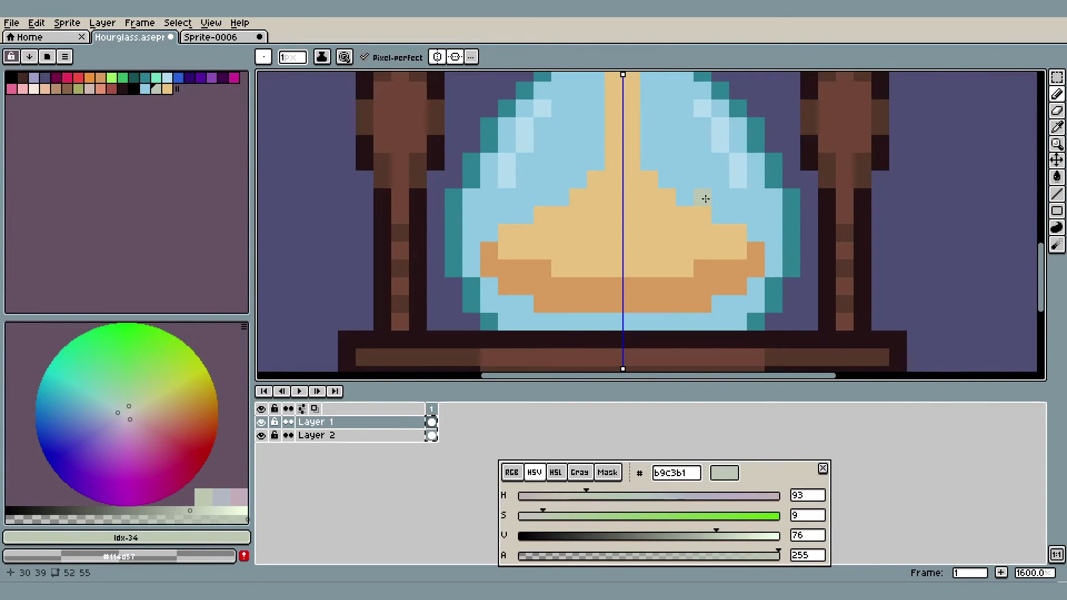
{"action": "scroll", "coordinate": [744, 231], "scroll_direction": "up", "scroll_amount": 1}
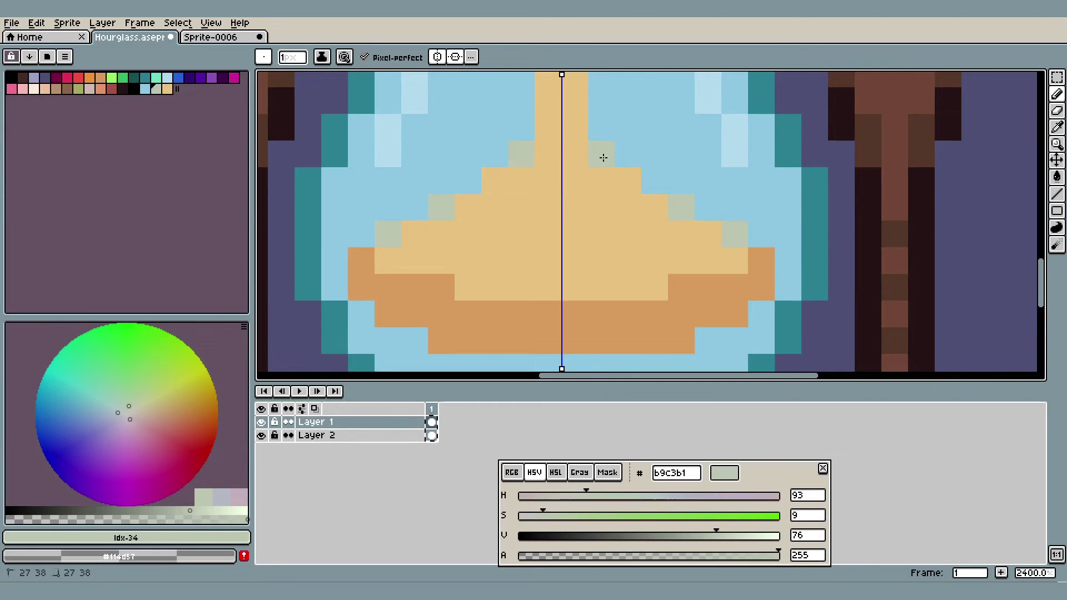
{"action": "scroll", "coordinate": [609, 158], "scroll_direction": "down", "scroll_amount": 7}
In Sprite-0006, draw a black one-pixel guide curve arching across the top of the sand in the upper bulb
{"action": "left_click_drag", "start_coordinate": [712, 175], "coordinate": [697, 238]}
{"action": "scroll", "coordinate": [644, 142], "scroll_direction": "up", "scroll_amount": 8}
{"action": "left_click_drag", "start_coordinate": [659, 143], "coordinate": [732, 239]}
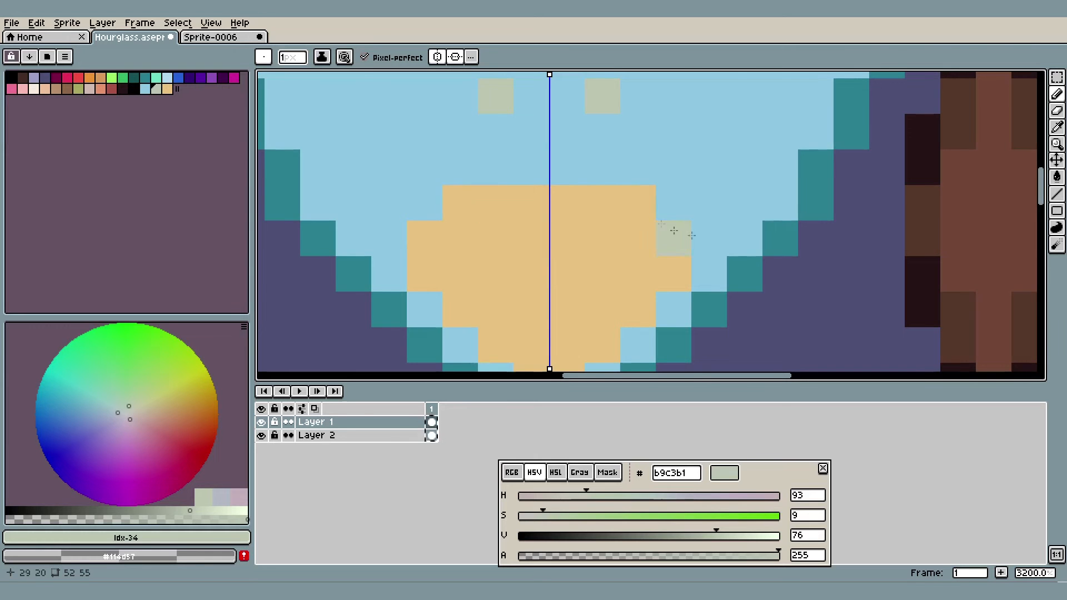
{"action": "scroll", "coordinate": [761, 226], "scroll_direction": "down", "scroll_amount": 2}
{"action": "scroll", "coordinate": [766, 230], "scroll_direction": "down", "scroll_amount": 1}
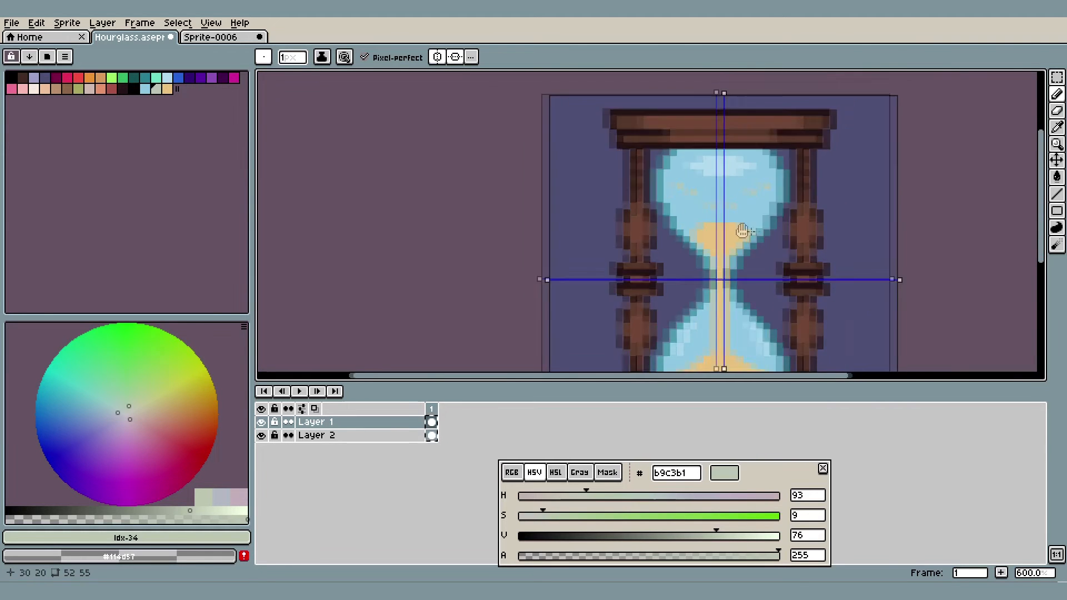
{"action": "scroll", "coordinate": [761, 232], "scroll_direction": "up", "scroll_amount": 5}
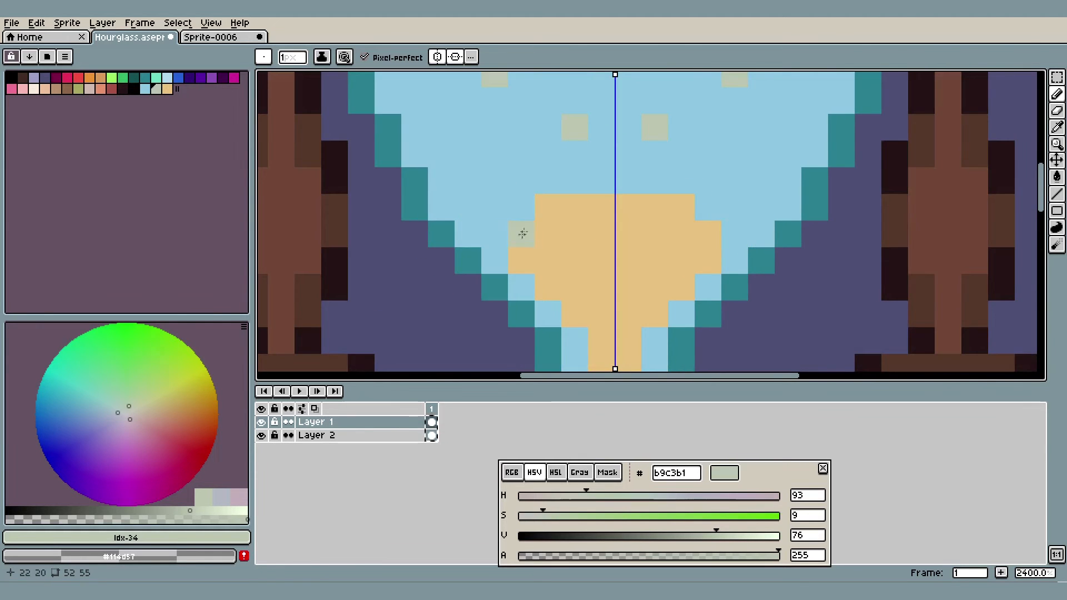
{"action": "left_click", "coordinate": [211, 37]}
{"action": "scroll", "coordinate": [598, 213], "scroll_direction": "down", "scroll_amount": 2}
{"action": "scroll", "coordinate": [597, 212], "scroll_direction": "up", "scroll_amount": 4}
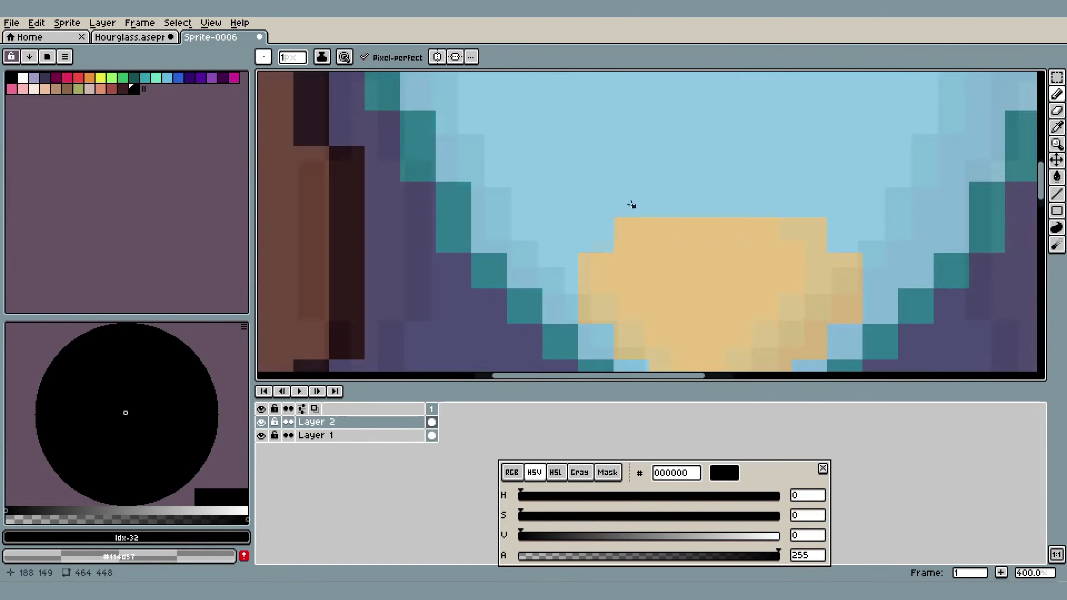
{"action": "scroll", "coordinate": [721, 229], "scroll_direction": "right", "scroll_amount": 2}
{"action": "mouse_move", "coordinate": [833, 240]}
{"action": "left_mouse_down"}
{"action": "mouse_move", "coordinate": [711, 193]}
{"action": "mouse_move", "coordinate": [596, 187]}
{"action": "mouse_move", "coordinate": [409, 254]}
{"action": "left_mouse_up"}
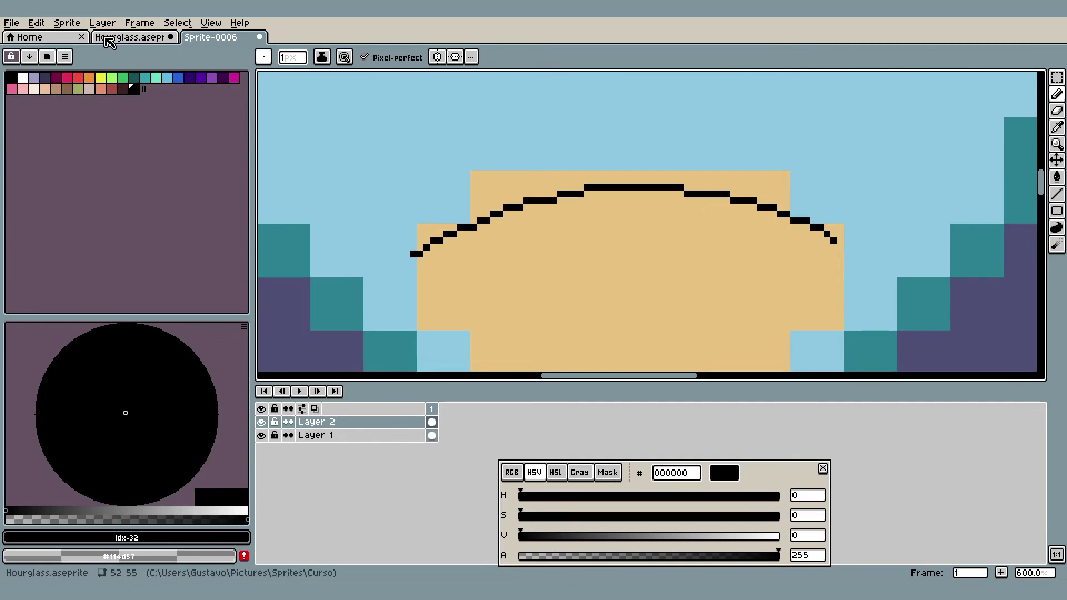
In the Hourglass sprite, paint #b9c3b1 over the outer two pixels at each end of the upper sand's top row
{"action": "left_click", "coordinate": [108, 37]}
{"action": "scroll", "coordinate": [634, 210], "scroll_direction": "up", "scroll_amount": 2}
{"action": "key", "text": "ctrl+z"}
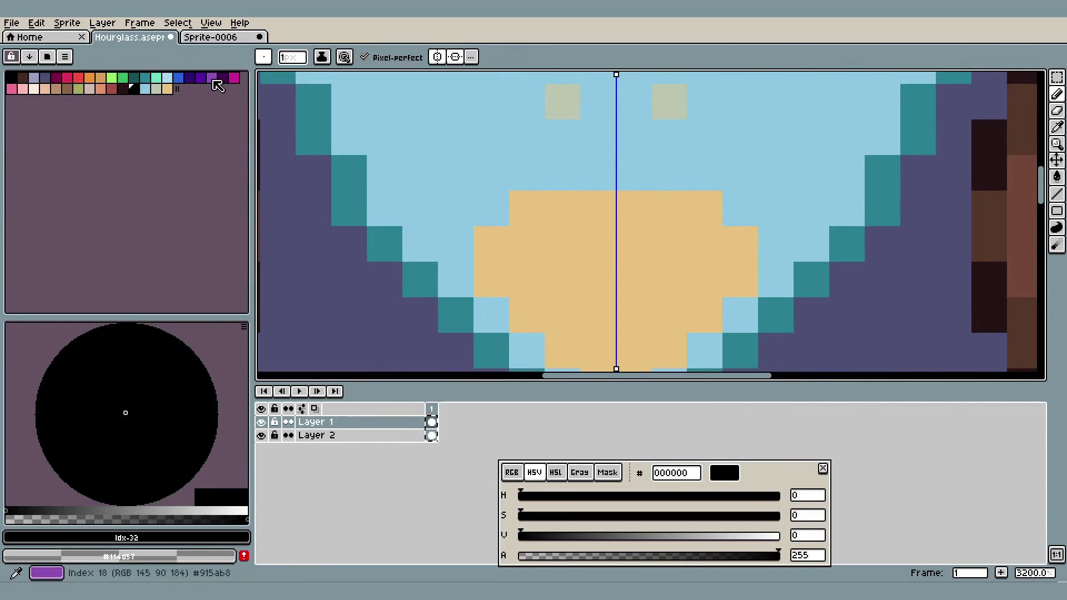
{"action": "left_click", "coordinate": [156, 89]}
{"action": "left_click", "coordinate": [549, 206]}
{"action": "scroll", "coordinate": [549, 206], "scroll_direction": "up", "scroll_amount": 1}
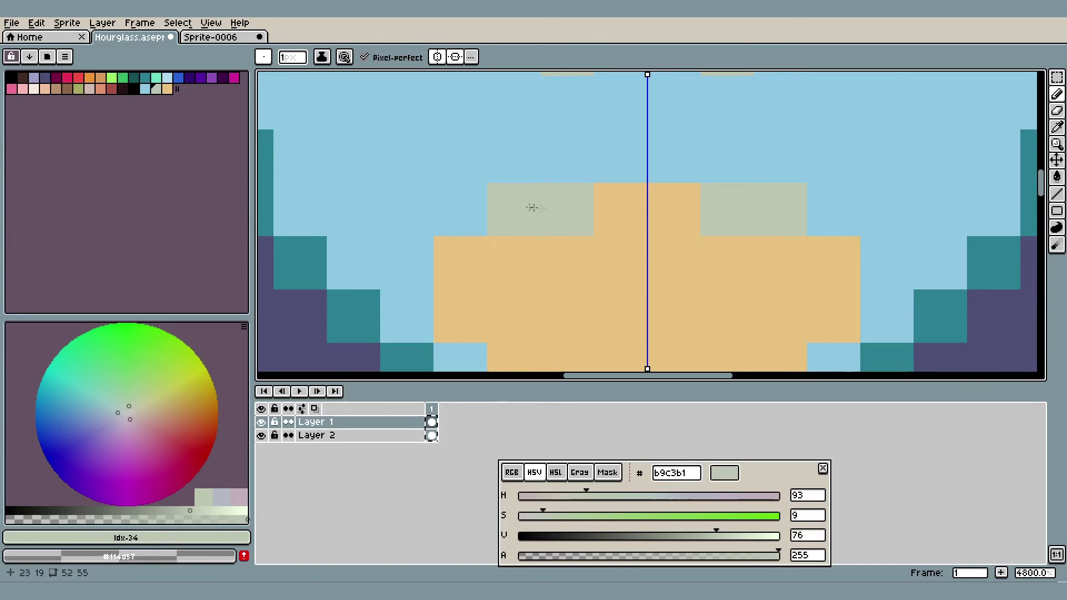
In Sprite-0006, select a rectangle around the upper sand's corner and fill the glass and sand areas above the guide curve inside it
{"action": "left_click", "coordinate": [210, 37]}
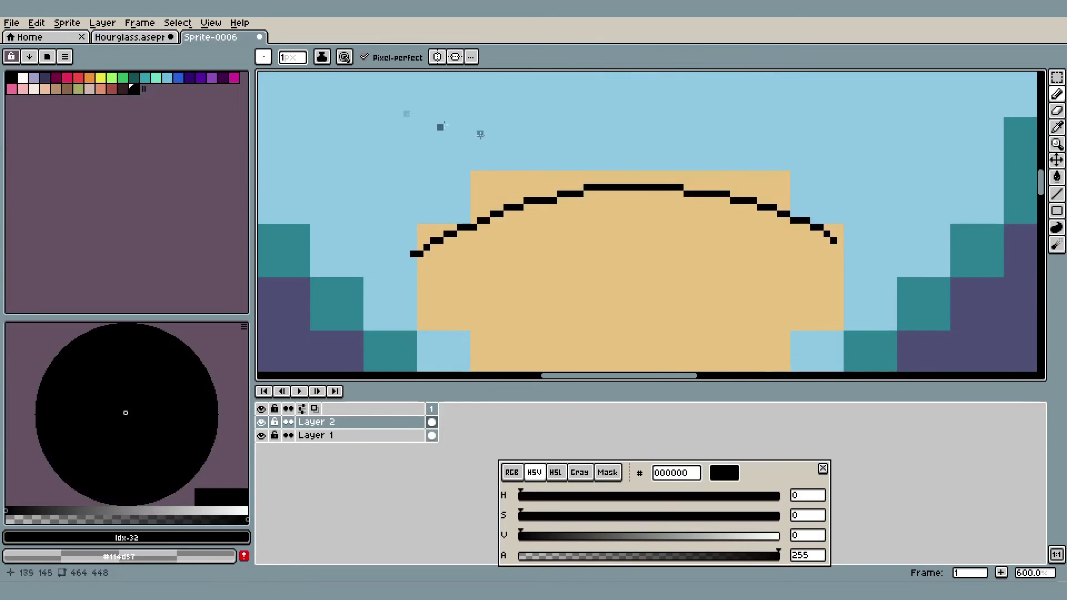
{"action": "left_click", "coordinate": [1057, 78]}
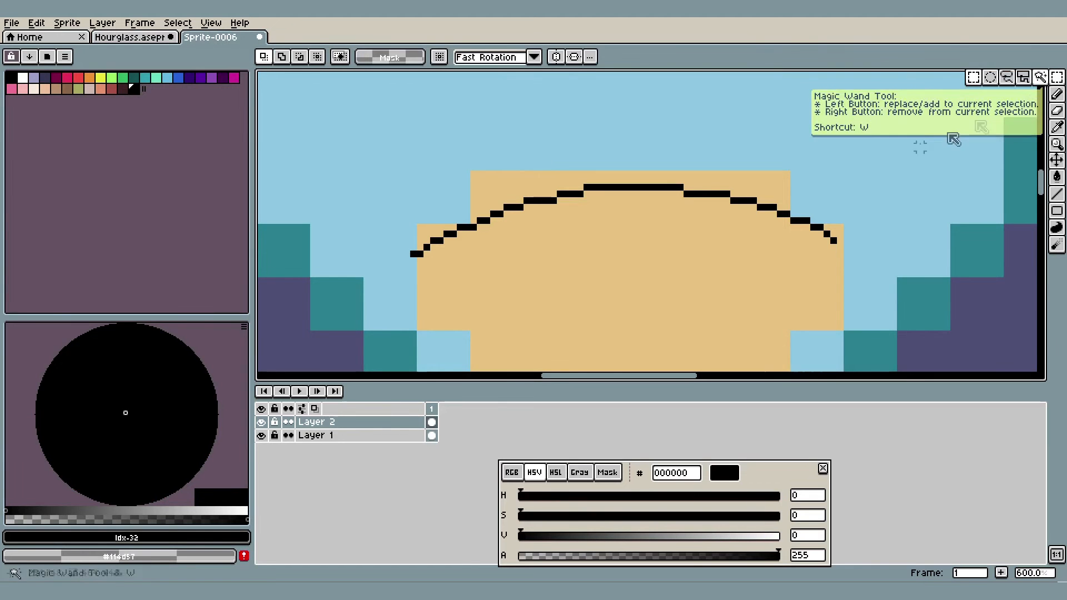
{"action": "left_click_drag", "start_coordinate": [800, 162], "coordinate": [677, 221]}
{"action": "scroll", "coordinate": [761, 176], "scroll_direction": "up", "scroll_amount": 2}
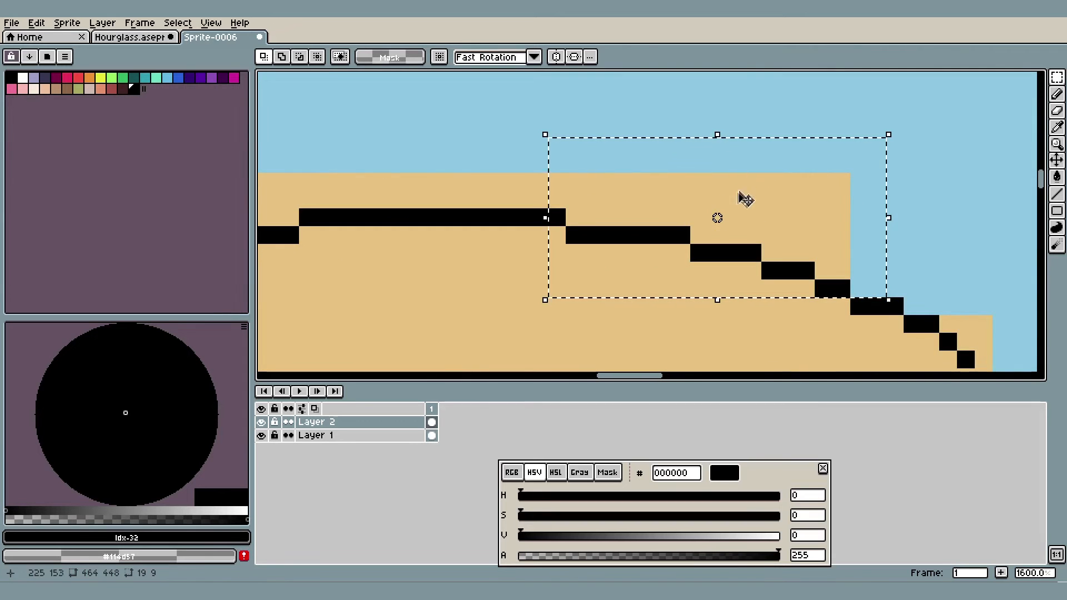
{"action": "key", "text": "bracketleft"}
{"action": "key", "text": "g"}
{"action": "left_click", "coordinate": [749, 161], "text": "alt"}
{"action": "left_click", "coordinate": [723, 192]}
Examine the Hourglass sprite's bulbs and neck for sand-shade pixels mirrored across the horizontal symmetry axis
{"action": "scroll", "coordinate": [693, 187], "scroll_direction": "down", "scroll_amount": 6}
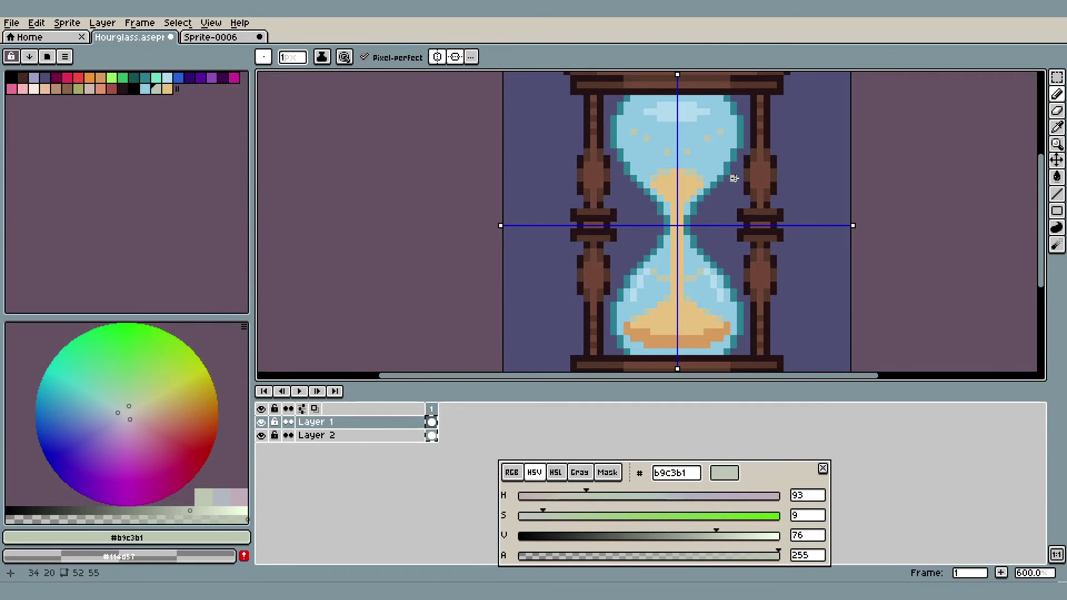
{"action": "scroll", "coordinate": [733, 178], "scroll_direction": "up", "scroll_amount": 4}
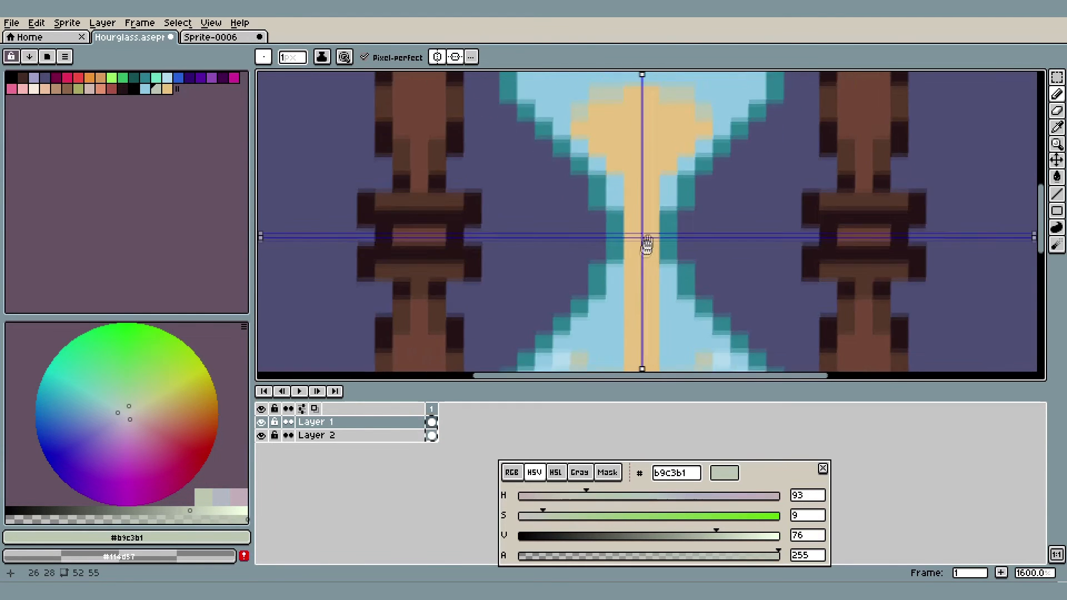
{"action": "scroll", "coordinate": [685, 222], "scroll_direction": "down", "scroll_amount": 2}
{"action": "scroll", "coordinate": [692, 275], "scroll_direction": "up", "scroll_amount": 1}
{"action": "left_click_drag", "start_coordinate": [691, 240], "coordinate": [682, 291]}
{"action": "scroll", "coordinate": [682, 290], "scroll_direction": "down", "scroll_amount": 1}
{"action": "left_click_drag", "start_coordinate": [690, 213], "coordinate": [681, 302]}
{"action": "scroll", "coordinate": [701, 188], "scroll_direction": "up", "scroll_amount": 1}
{"action": "scroll", "coordinate": [674, 217], "scroll_direction": "down", "scroll_amount": 1}
{"action": "left_click_drag", "start_coordinate": [674, 239], "coordinate": [694, 102]}
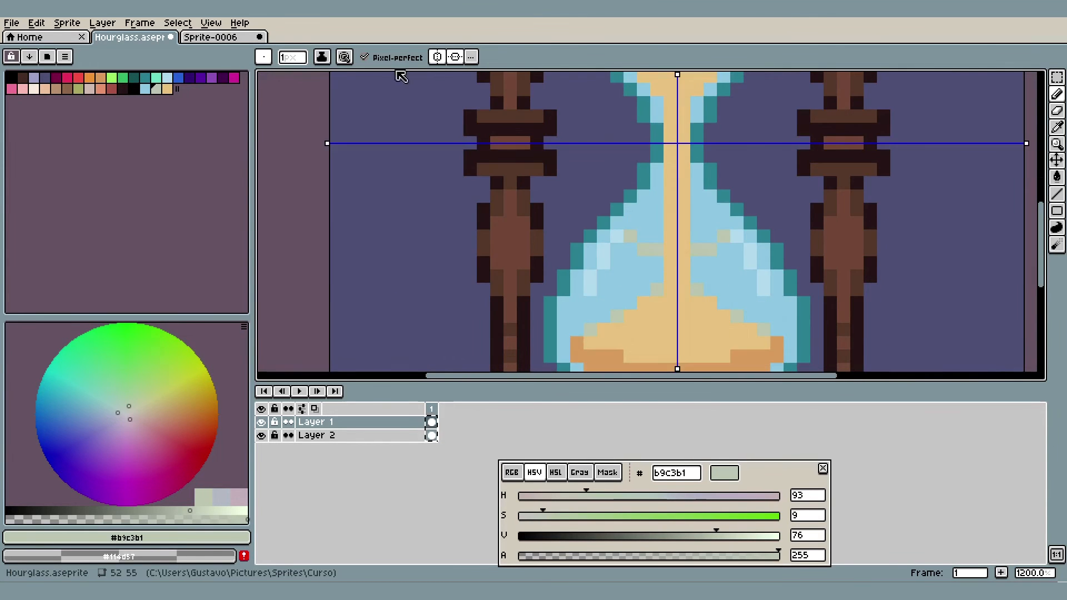
Turn off the top-to-bottom symmetry and undo the sand shading strokes that were mirrored between the bulbs
{"action": "left_click", "coordinate": [454, 56]}
{"action": "key", "text": "ctrl+z"}
{"action": "key", "text": "ctrl+z"}
{"action": "key", "text": "ctrl+z"}
{"action": "scroll", "coordinate": [554, 255], "scroll_direction": "down", "scroll_amount": 2}
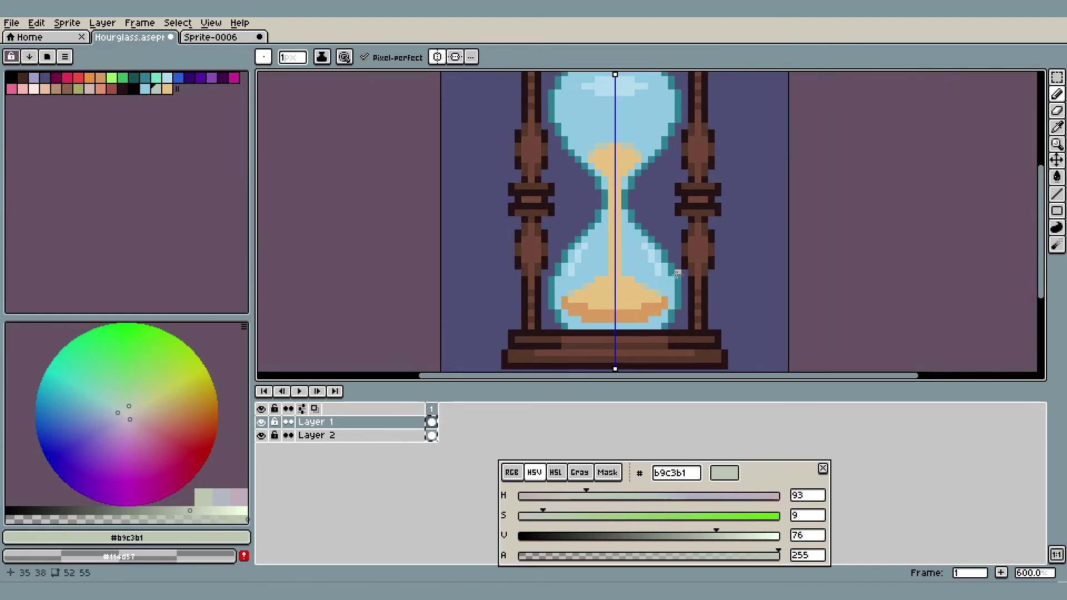
With only side-to-side symmetry, paint #b9c3b1 on the lower mound's stepped slopes and the upper sand's top corners
{"action": "scroll", "coordinate": [654, 273], "scroll_direction": "up", "scroll_amount": 4}
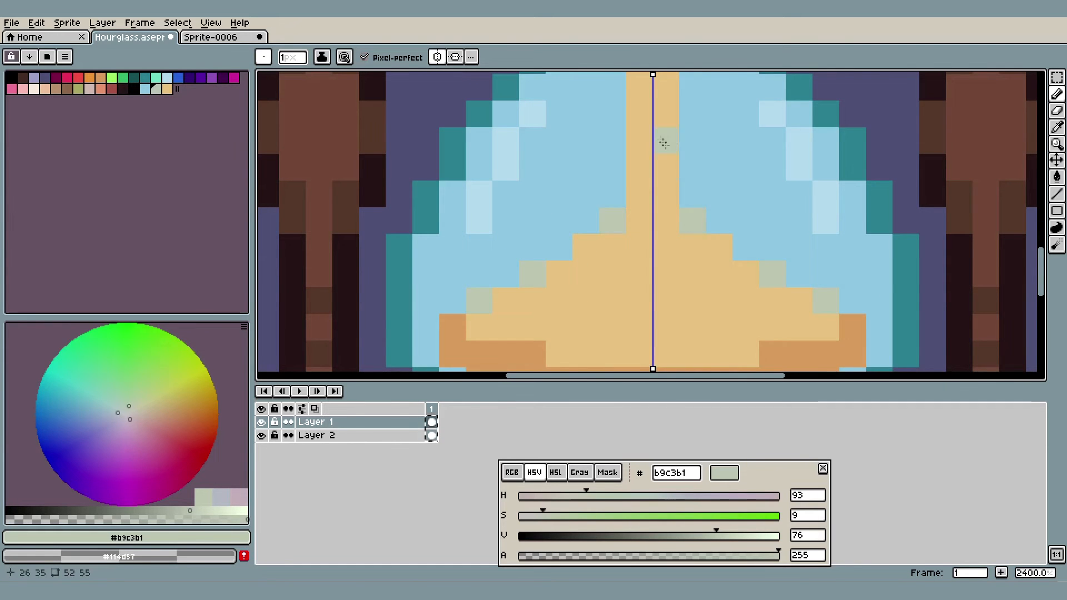
{"action": "scroll", "coordinate": [660, 137], "scroll_direction": "down", "scroll_amount": 4}
{"action": "key", "text": "m"}
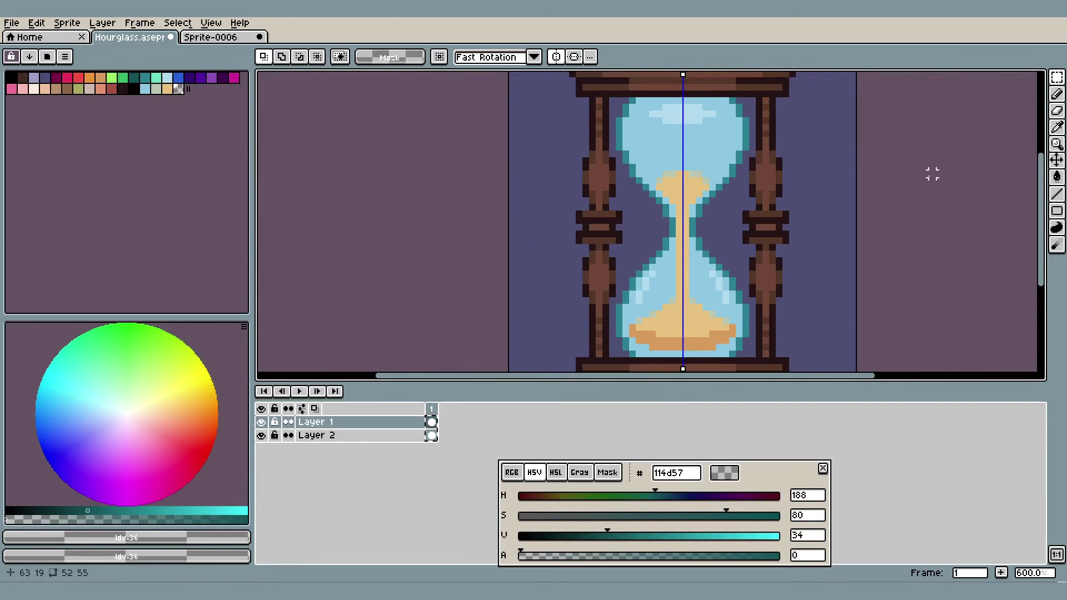
{"action": "scroll", "coordinate": [764, 146], "scroll_direction": "up", "scroll_amount": 4}
{"action": "left_click_drag", "start_coordinate": [616, 355], "coordinate": [569, 78]}
{"action": "mouse_move", "coordinate": [659, 223]}
{"action": "left_mouse_down"}
{"action": "mouse_move", "coordinate": [678, 135]}
{"action": "mouse_move", "coordinate": [672, 224]}
{"action": "left_mouse_up"}
{"action": "scroll", "coordinate": [705, 243], "scroll_direction": "down", "scroll_amount": 4}
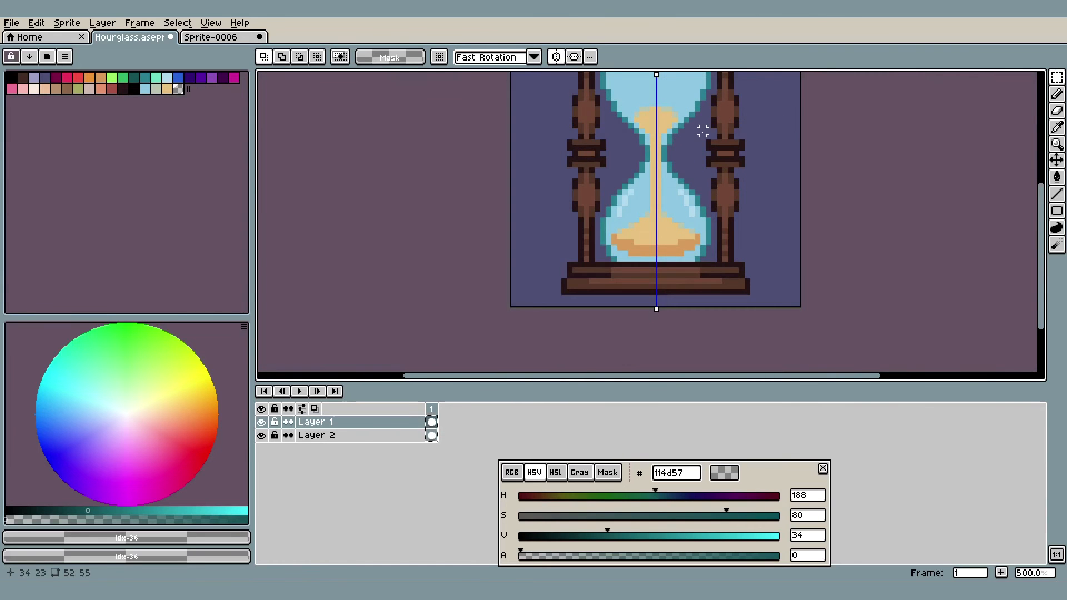
{"action": "left_click_drag", "start_coordinate": [703, 131], "coordinate": [708, 223]}
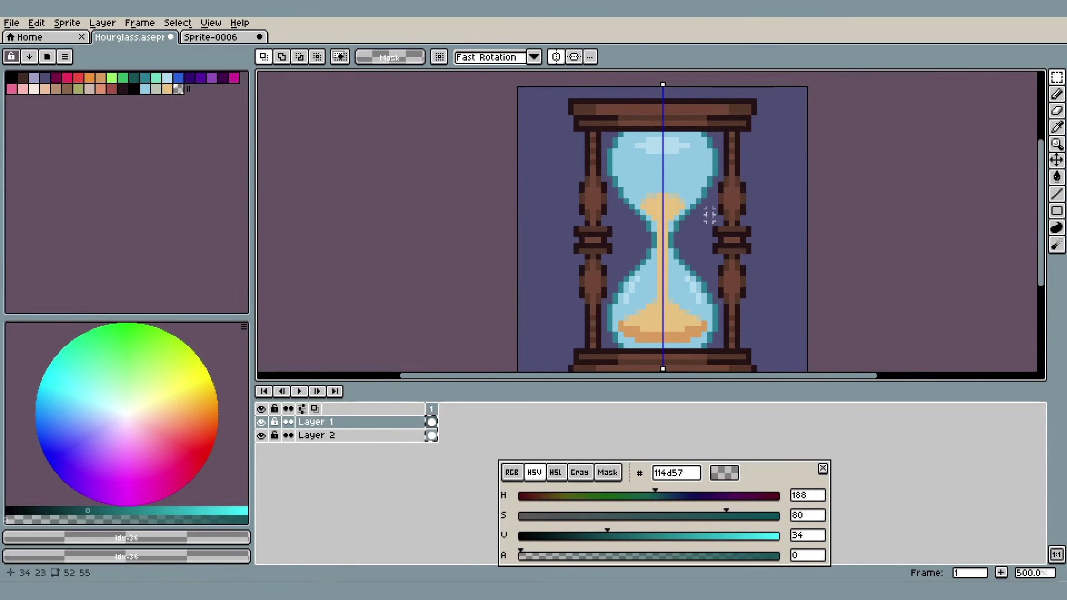
Add the glass blue and the bulb's teal outline color to the palette, generate a gradient between them, and choose the intermediate #559ebc
{"action": "scroll", "coordinate": [709, 218], "scroll_direction": "up", "scroll_amount": 4}
{"action": "key", "text": "i"}
{"action": "left_click", "coordinate": [706, 161]}
{"action": "left_click", "coordinate": [148, 87]}
{"action": "mouse_move", "coordinate": [154, 89]}
{"action": "left_mouse_down"}
{"action": "mouse_move", "coordinate": [188, 97]}
{"action": "mouse_move", "coordinate": [168, 89]}
{"action": "left_mouse_up"}
{"action": "left_click", "coordinate": [730, 165]}
{"action": "left_click", "coordinate": [30, 57]}
{"action": "left_click", "coordinate": [70, 88]}
{"action": "left_click", "coordinate": [179, 90]}
{"action": "key", "text": "b"}
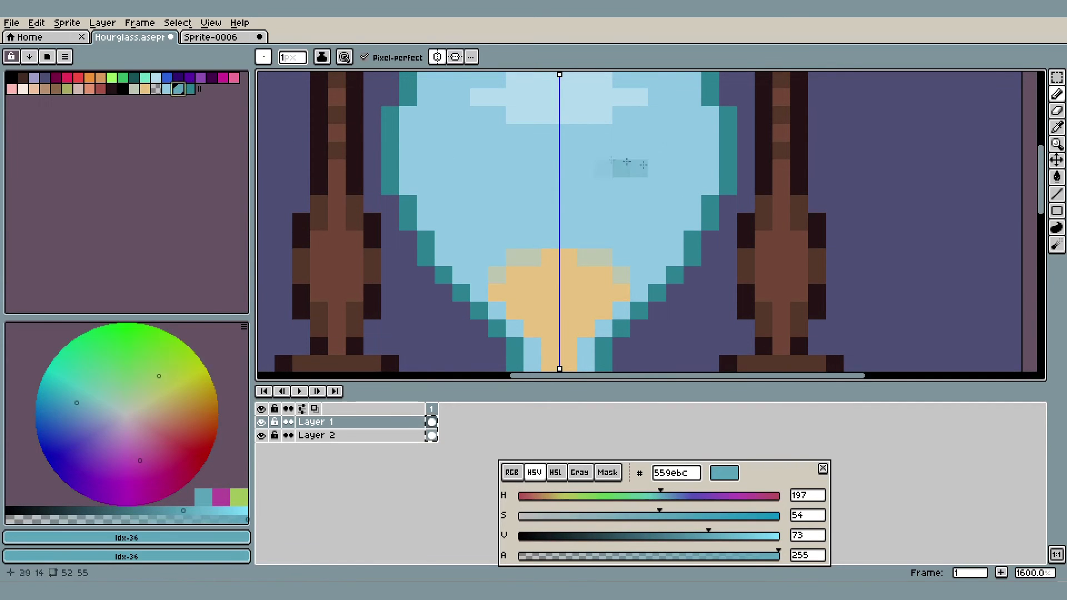
Paint #559ebc pixels in the inner corners at both ends of the upper bulb's widest outline section
{"action": "left_click_drag", "start_coordinate": [707, 179], "coordinate": [733, 248]}
{"action": "scroll", "coordinate": [733, 248], "scroll_direction": "down", "scroll_amount": 3}
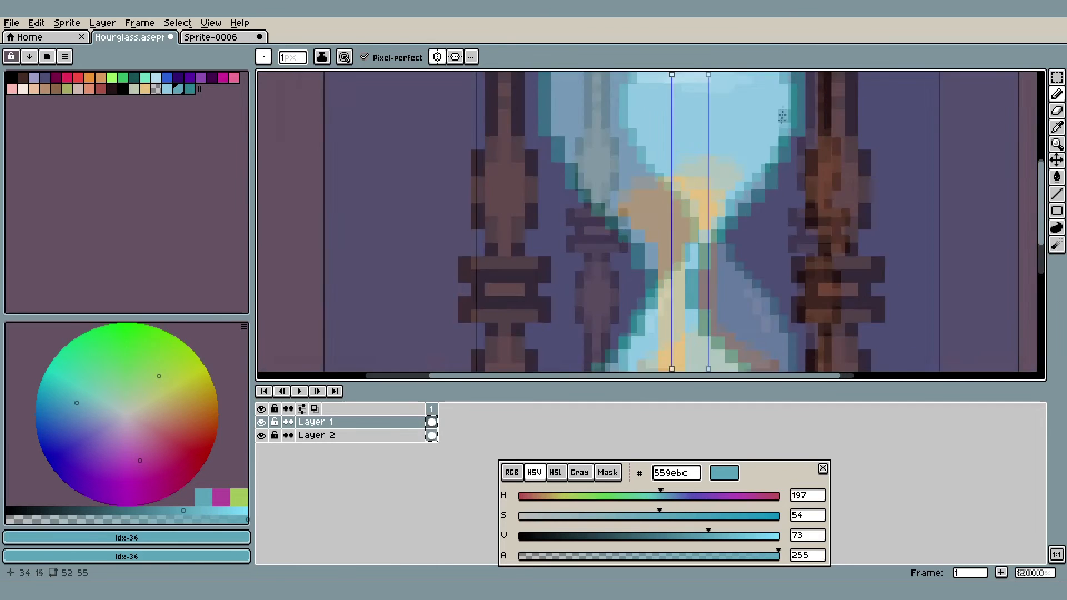
{"action": "scroll", "coordinate": [731, 159], "scroll_direction": "up", "scroll_amount": 3}
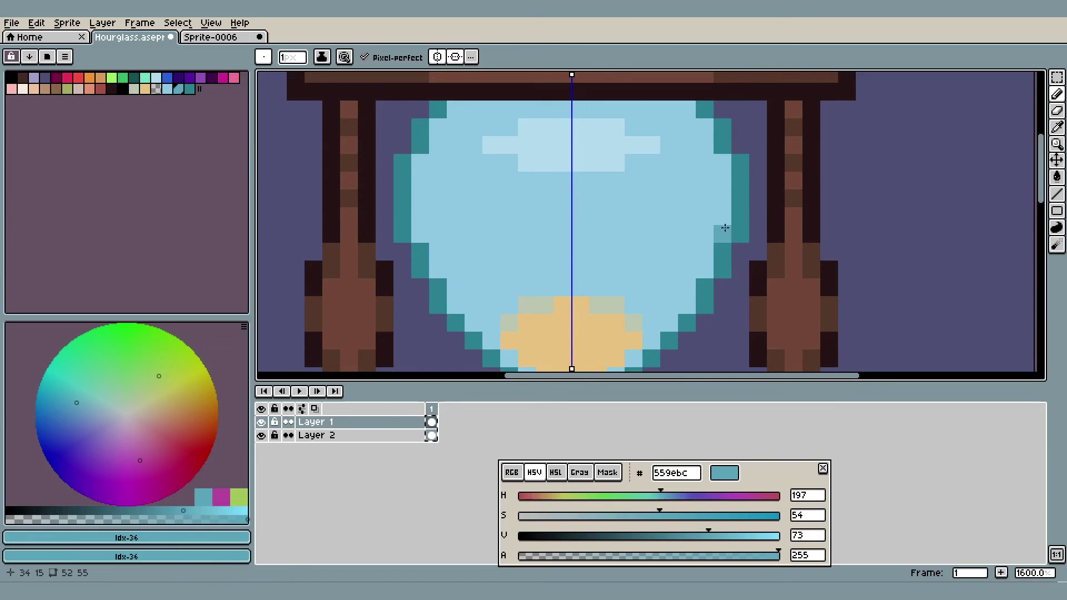
{"action": "left_click", "coordinate": [721, 234]}
{"action": "left_click", "coordinate": [722, 162]}
{"action": "scroll", "coordinate": [727, 172], "scroll_direction": "up", "scroll_amount": 1}
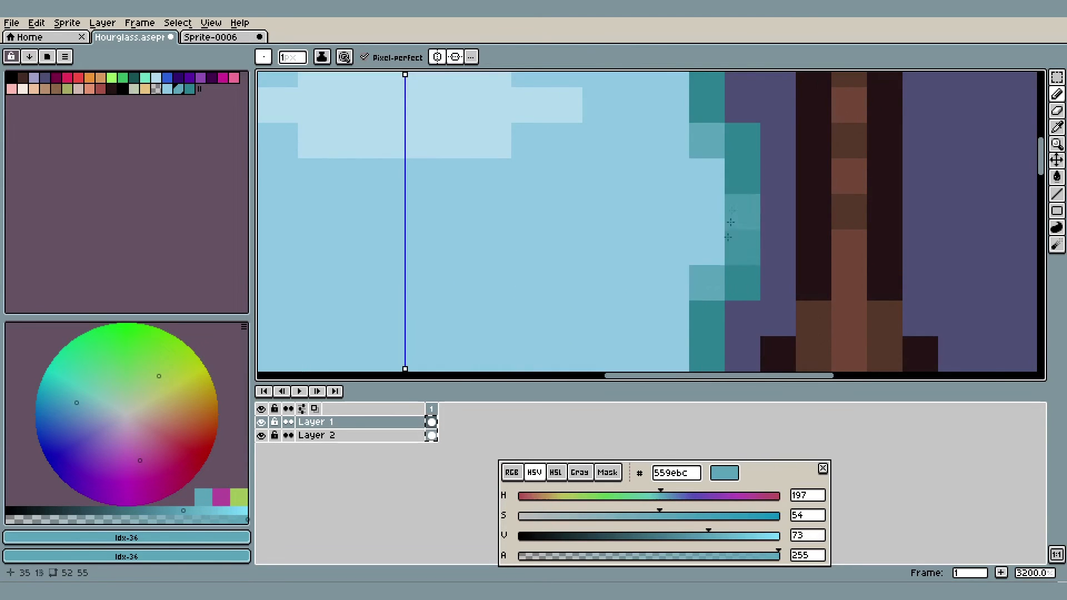
Paint #559ebc pixels in the inner corners of the outline steps descending along the upper bulb's narrowing walls
{"action": "scroll", "coordinate": [755, 100], "scroll_direction": "down", "scroll_amount": 3}
{"action": "scroll", "coordinate": [744, 149], "scroll_direction": "up", "scroll_amount": 2}
{"action": "left_click", "coordinate": [715, 232]}
{"action": "left_click_drag", "start_coordinate": [715, 232], "coordinate": [747, 175]}
{"action": "left_click", "coordinate": [726, 226]}
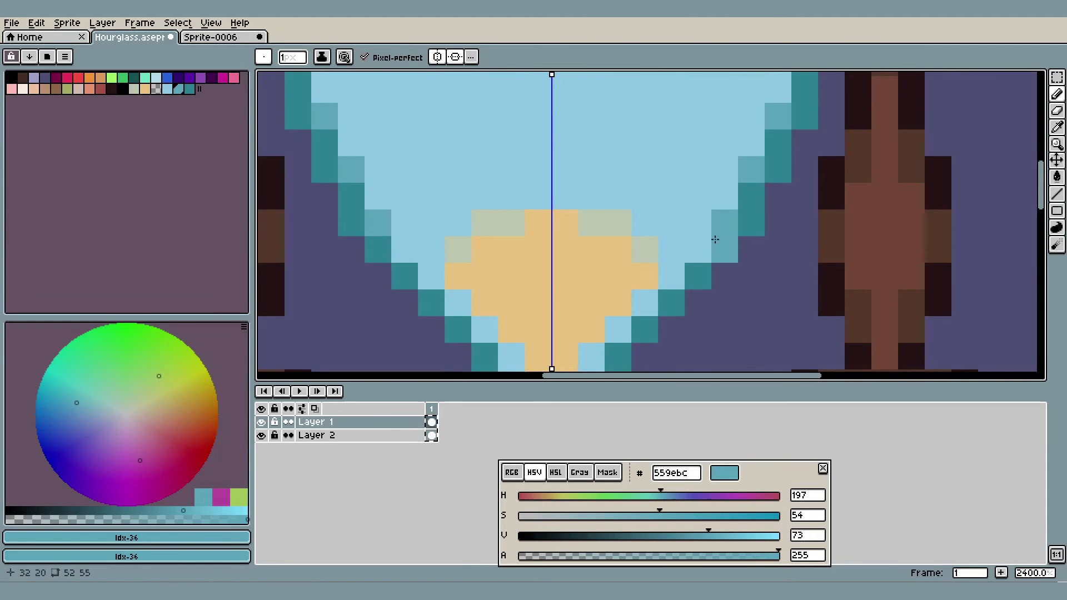
Examine the upper bulb's outline shading from the neck up to its top corners
{"action": "left_click_drag", "start_coordinate": [686, 240], "coordinate": [742, 159]}
{"action": "scroll", "coordinate": [744, 156], "scroll_direction": "down", "scroll_amount": 2}
{"action": "scroll", "coordinate": [740, 198], "scroll_direction": "up", "scroll_amount": 1}
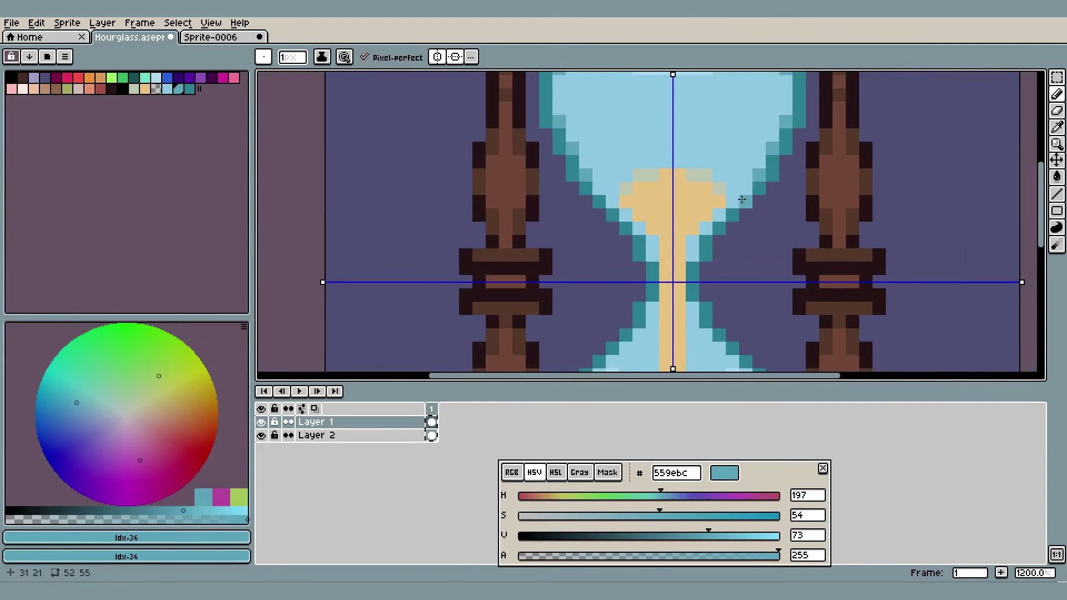
{"action": "scroll", "coordinate": [744, 197], "scroll_direction": "up", "scroll_amount": 1}
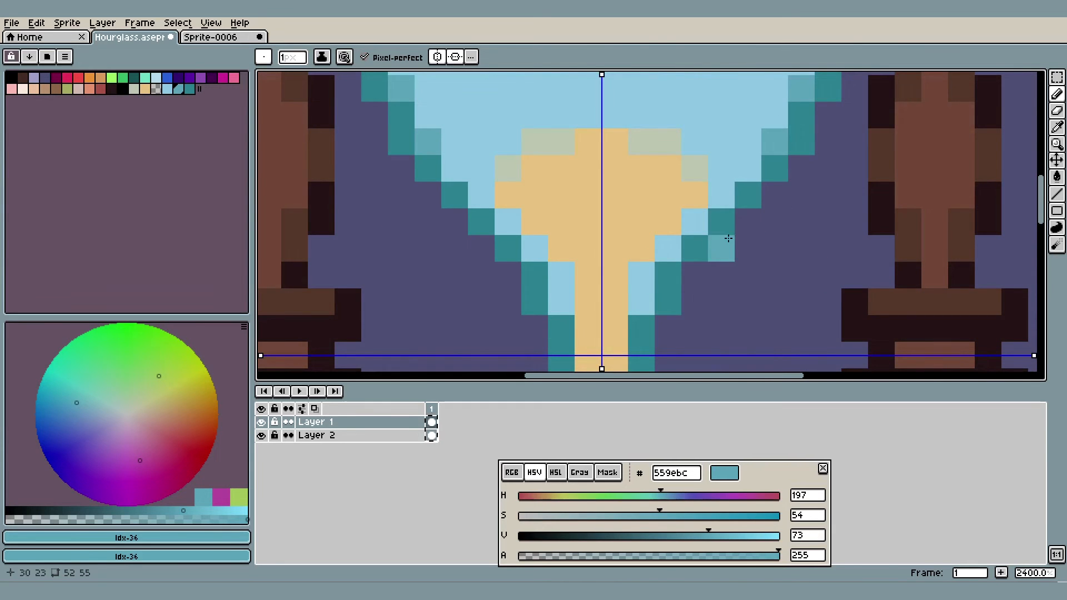
{"action": "scroll", "coordinate": [730, 233], "scroll_direction": "down", "scroll_amount": 1}
{"action": "left_click_drag", "start_coordinate": [752, 205], "coordinate": [694, 290]}
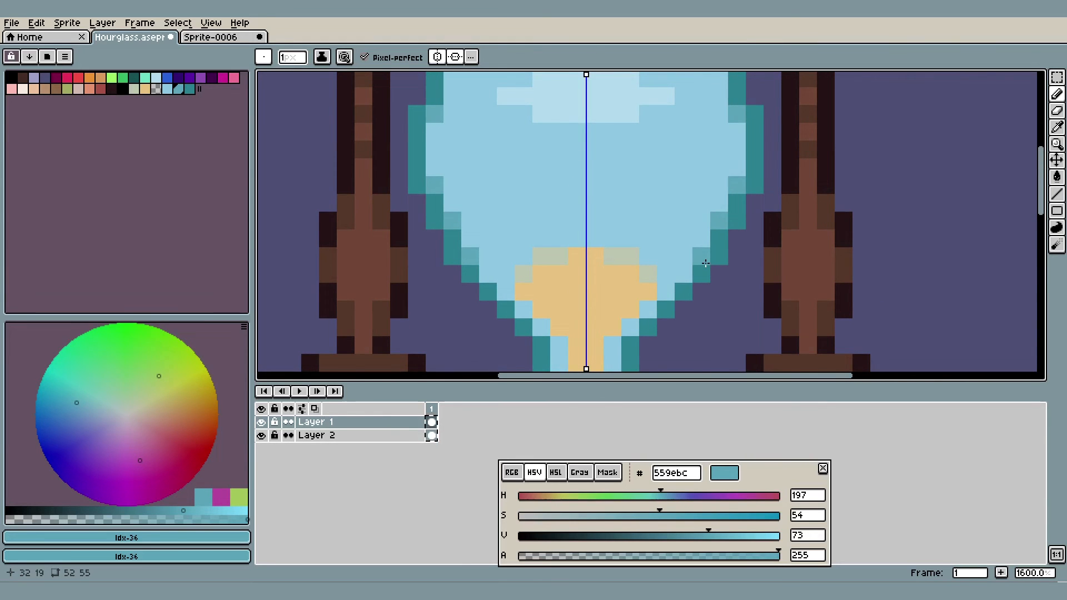
{"action": "left_click_drag", "start_coordinate": [706, 250], "coordinate": [679, 320]}
{"action": "scroll", "coordinate": [724, 152], "scroll_direction": "up", "scroll_amount": 1}
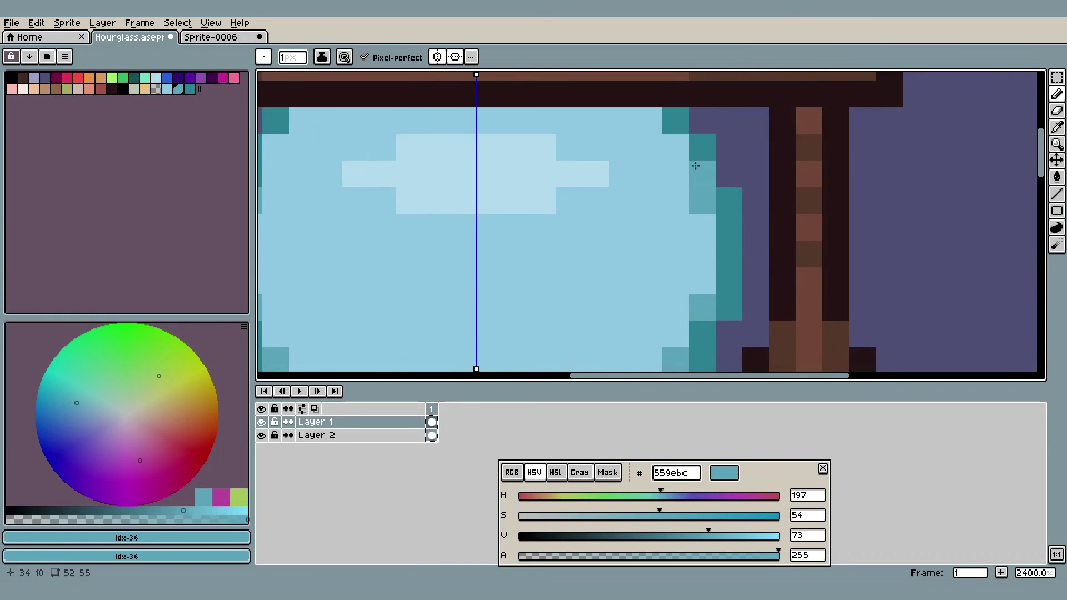
Replace the topmost teal pixel of the first outline step below the upper bulb's widest section with #559ebc on both sides
{"action": "left_click_drag", "start_coordinate": [717, 199], "coordinate": [717, 137]}
{"action": "left_click_drag", "start_coordinate": [652, 359], "coordinate": [667, 279]}
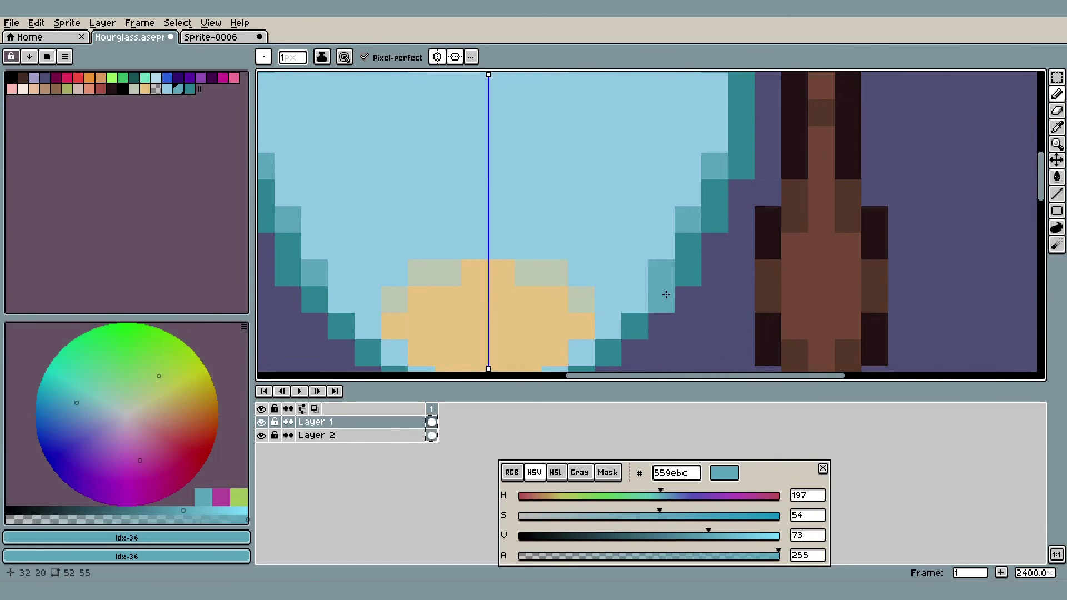
{"action": "scroll", "coordinate": [667, 278], "scroll_direction": "down", "scroll_amount": 5}
{"action": "scroll", "coordinate": [679, 239], "scroll_direction": "up", "scroll_amount": 3}
{"action": "scroll", "coordinate": [678, 239], "scroll_direction": "down", "scroll_amount": 4}
{"action": "left_click_drag", "start_coordinate": [678, 221], "coordinate": [690, 158]}
{"action": "mouse_move", "coordinate": [691, 297]}
{"action": "left_mouse_down"}
{"action": "mouse_move", "coordinate": [712, 188]}
{"action": "mouse_move", "coordinate": [669, 305]}
{"action": "left_mouse_up"}
{"action": "scroll", "coordinate": [674, 153], "scroll_direction": "up", "scroll_amount": 3}
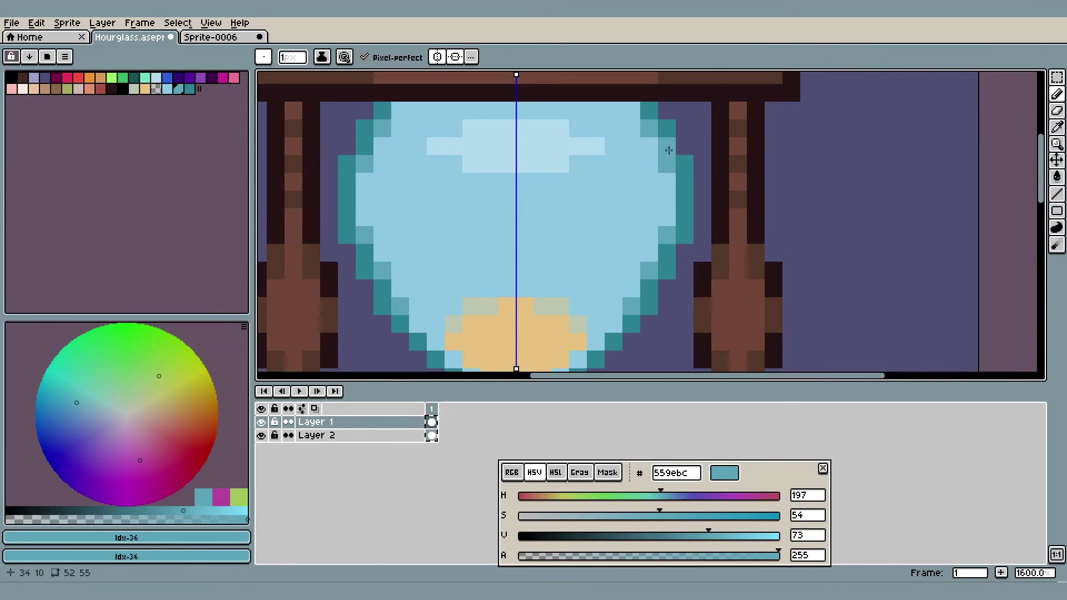
{"action": "scroll", "coordinate": [665, 194], "scroll_direction": "up", "scroll_amount": 2}
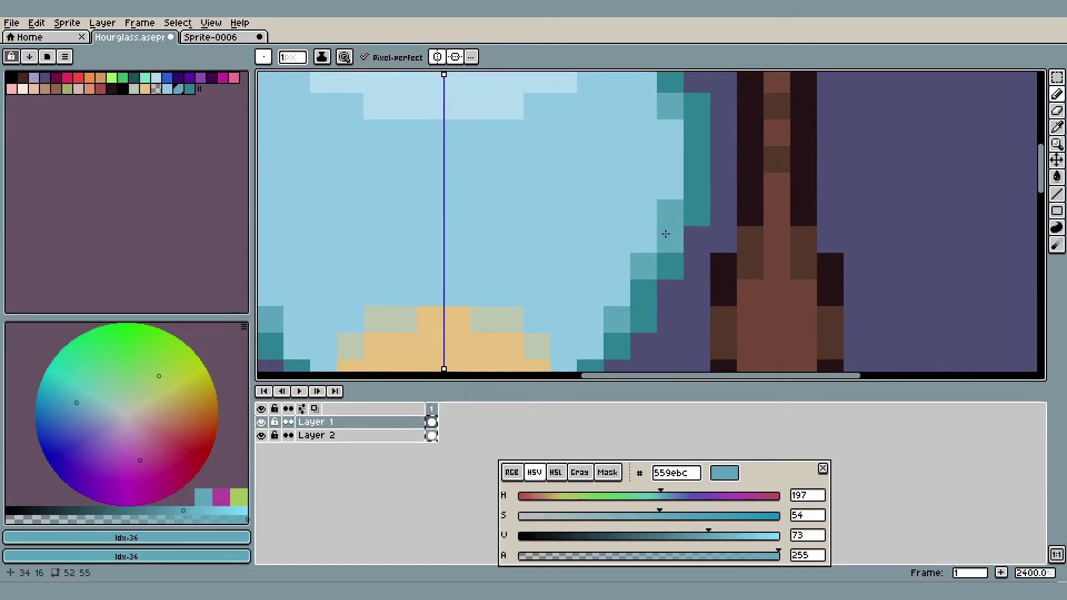
{"action": "left_click_drag", "start_coordinate": [664, 157], "coordinate": [662, 171]}
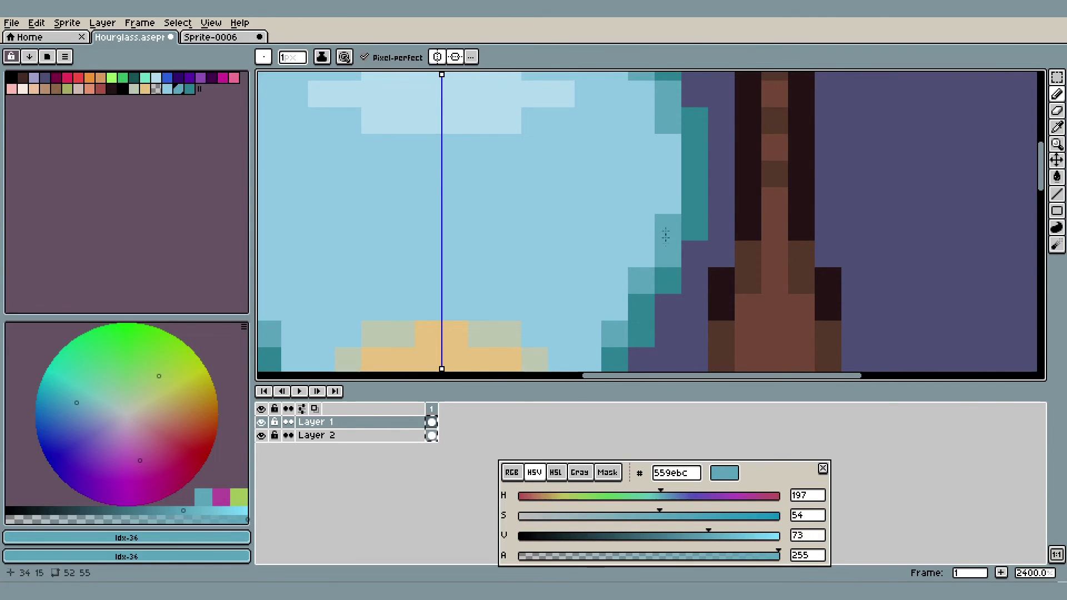
Compare the shading at both ends of the upper bulb's widest section with the whole hourglass, and undo the last change
{"action": "scroll", "coordinate": [667, 201], "scroll_direction": "down", "scroll_amount": 5}
{"action": "scroll", "coordinate": [630, 193], "scroll_direction": "up", "scroll_amount": 5}
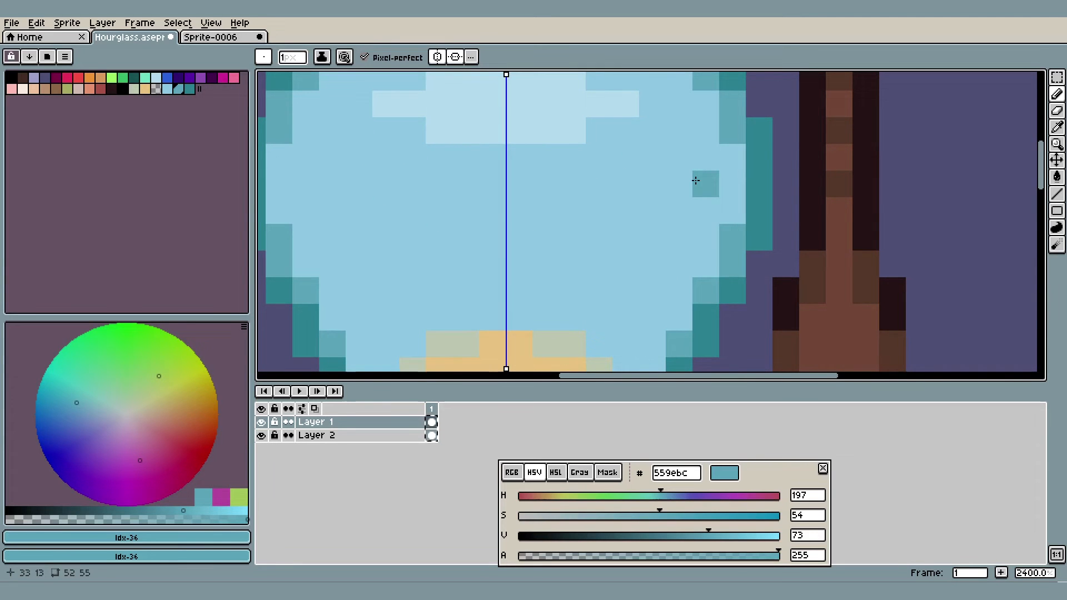
{"action": "mouse_move", "coordinate": [694, 175]}
{"action": "left_mouse_down"}
{"action": "mouse_move", "coordinate": [689, 204]}
{"action": "mouse_move", "coordinate": [726, 245]}
{"action": "left_mouse_up"}
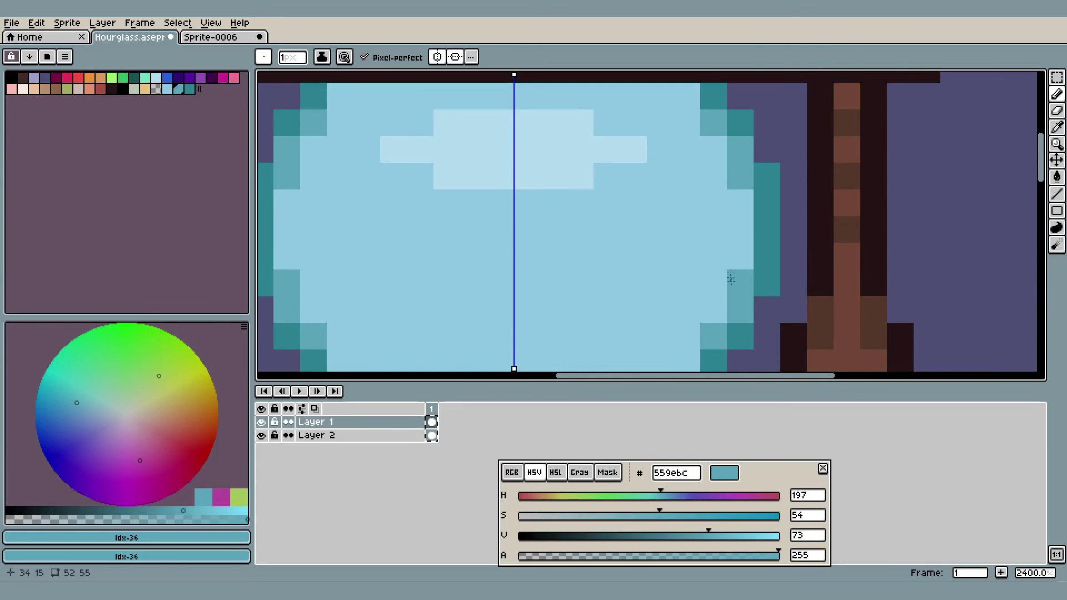
{"action": "left_click_drag", "start_coordinate": [728, 291], "coordinate": [755, 181]}
{"action": "scroll", "coordinate": [738, 253], "scroll_direction": "down", "scroll_amount": 6}
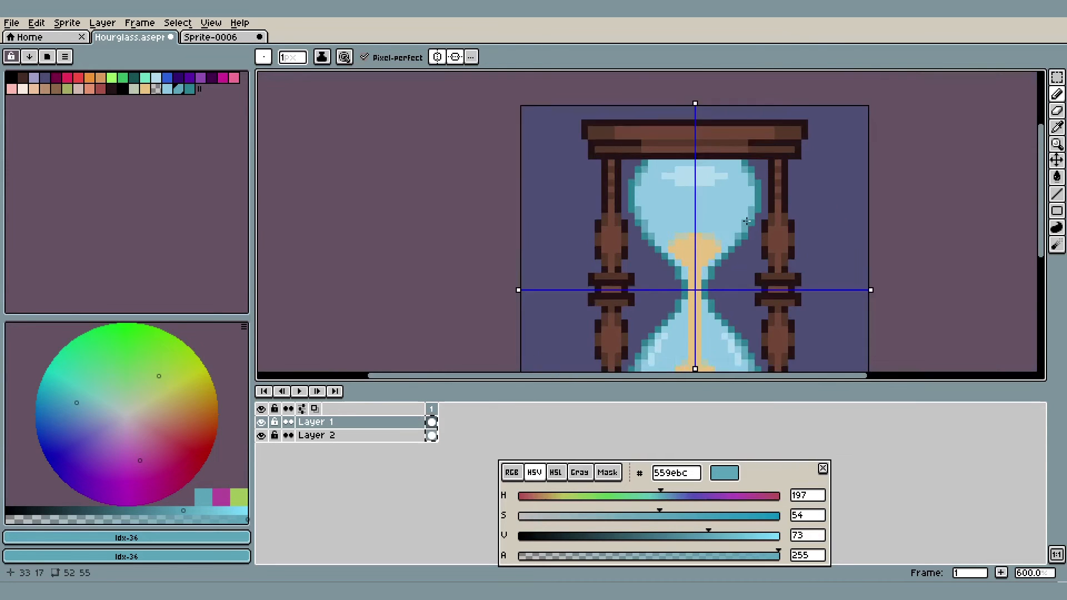
{"action": "scroll", "coordinate": [762, 214], "scroll_direction": "up", "scroll_amount": 5}
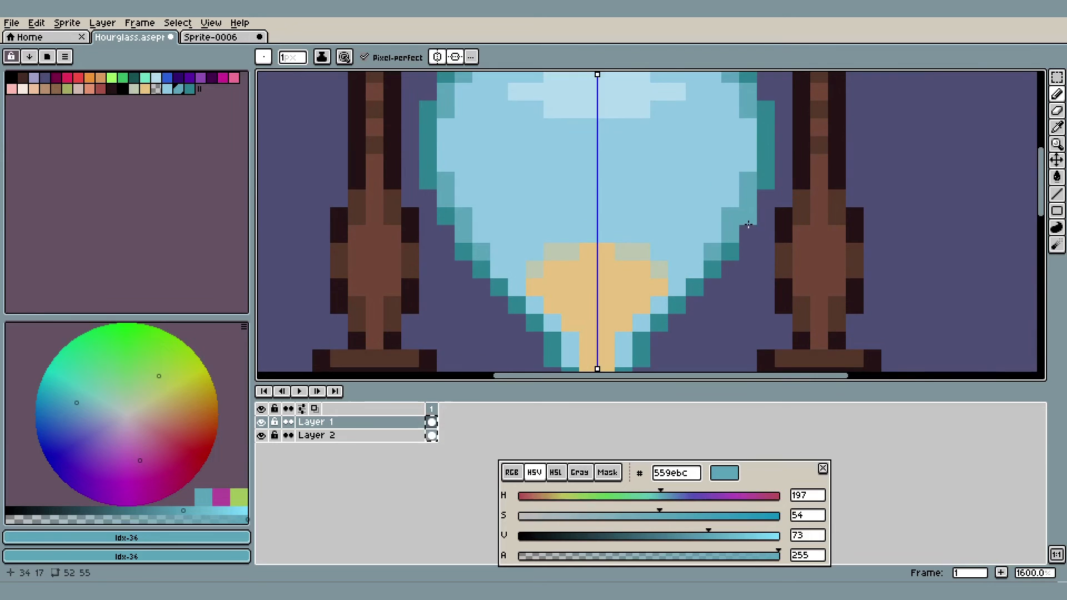
{"action": "key", "text": "ctrl+z"}
{"action": "scroll", "coordinate": [714, 267], "scroll_direction": "down", "scroll_amount": 4}
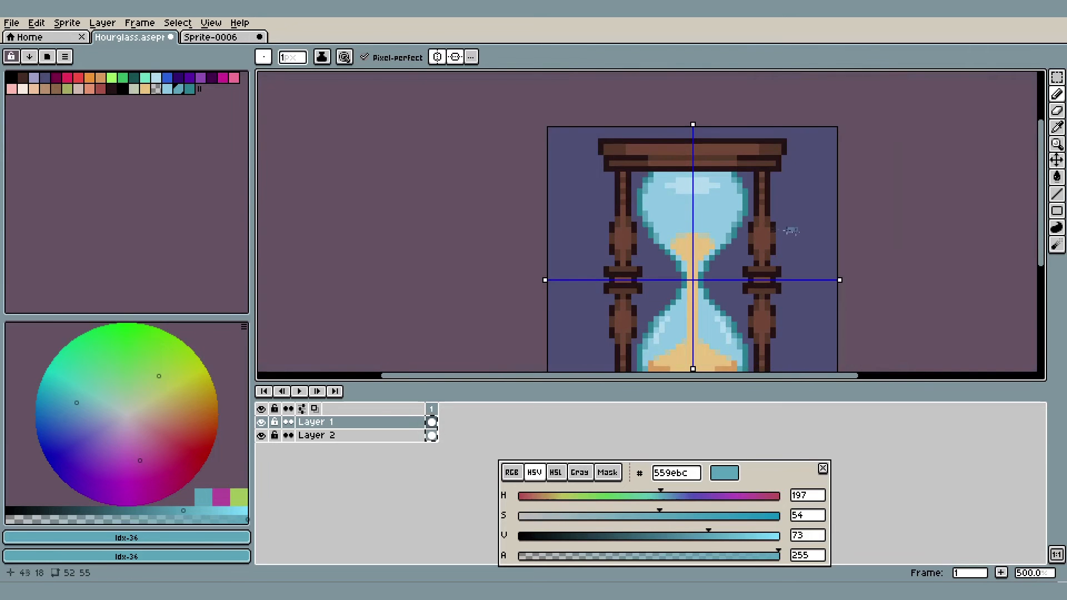
In Sprite-0006, trace one upper bulb outline step in black and fill the teal inside it with glass blue #87c3e6
{"action": "key", "text": "ctrl+Tab"}
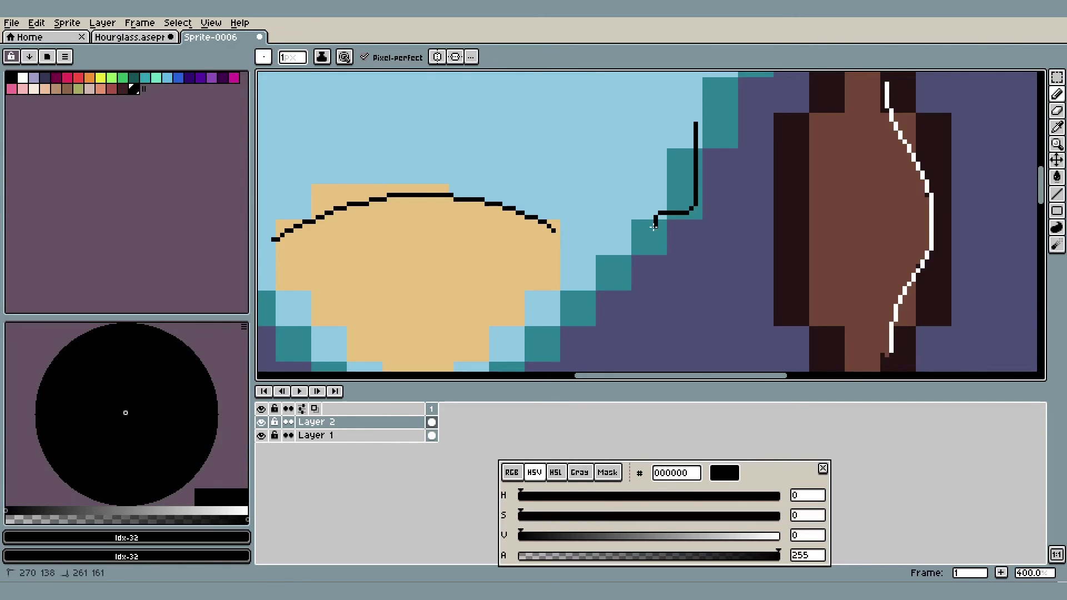
{"action": "left_click_drag", "start_coordinate": [654, 227], "coordinate": [655, 219]}
{"action": "key", "text": "i"}
{"action": "left_click", "coordinate": [687, 126]}
{"action": "key", "text": "g"}
{"action": "left_click", "coordinate": [682, 160]}
{"action": "scroll", "coordinate": [688, 161], "scroll_direction": "down", "scroll_amount": 3}
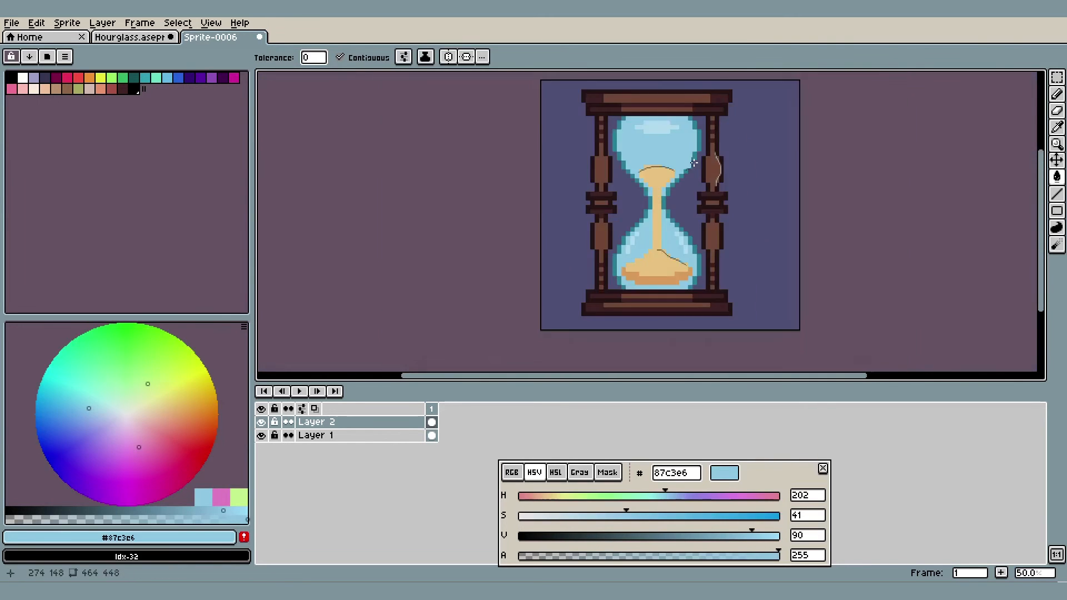
{"action": "scroll", "coordinate": [693, 162], "scroll_direction": "up", "scroll_amount": 2}
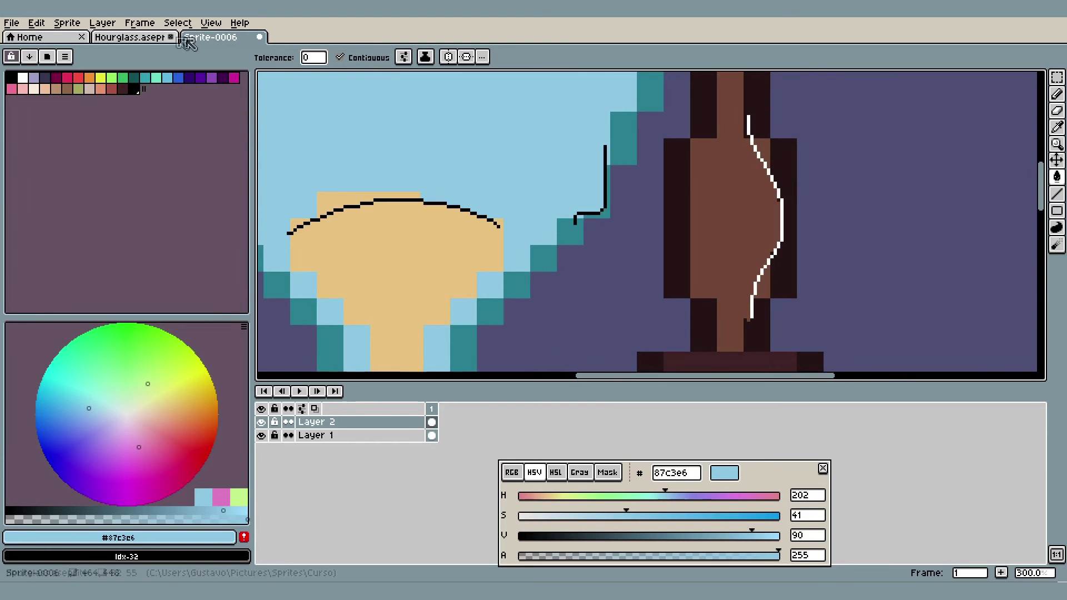
Return to the Hourglass sprite, sample the outline's intermediate blue #559ebc, and ready the Pencil tool near the neck
{"action": "left_click", "coordinate": [119, 38]}
{"action": "scroll", "coordinate": [517, 147], "scroll_direction": "down", "scroll_amount": 3}
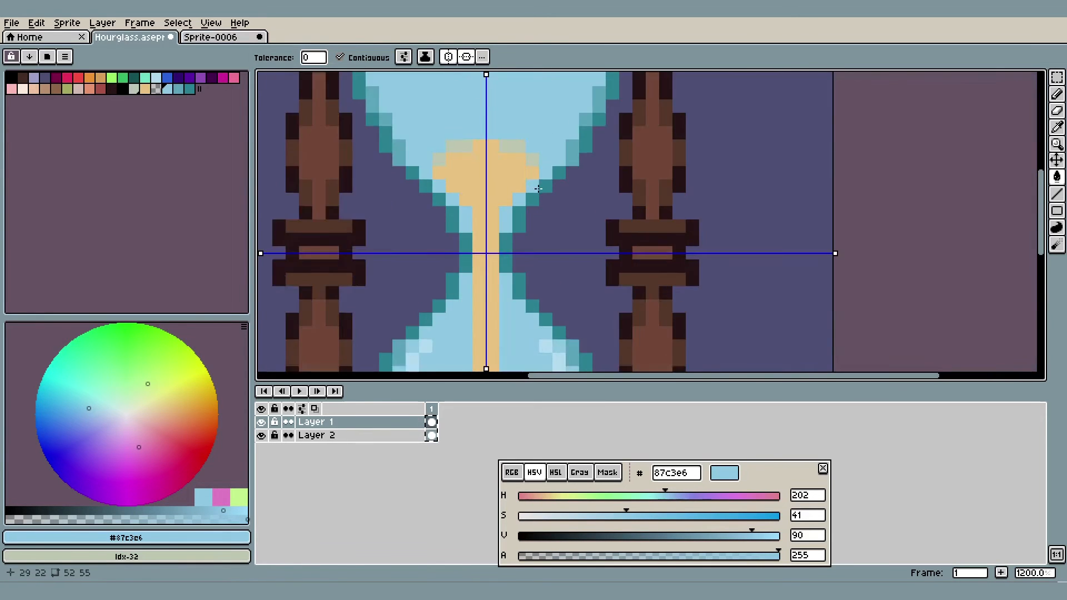
{"action": "scroll", "coordinate": [538, 189], "scroll_direction": "up", "scroll_amount": 3}
{"action": "key", "text": "i"}
{"action": "left_click", "coordinate": [614, 116]}
{"action": "key", "text": "b"}
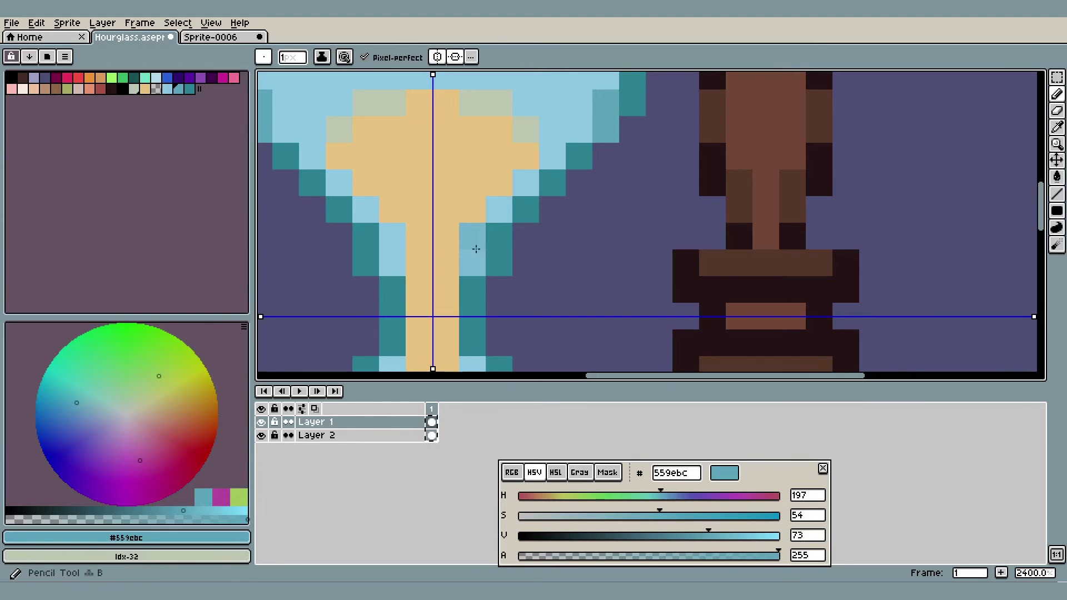
{"action": "scroll", "coordinate": [477, 245], "scroll_direction": "down", "scroll_amount": 6}
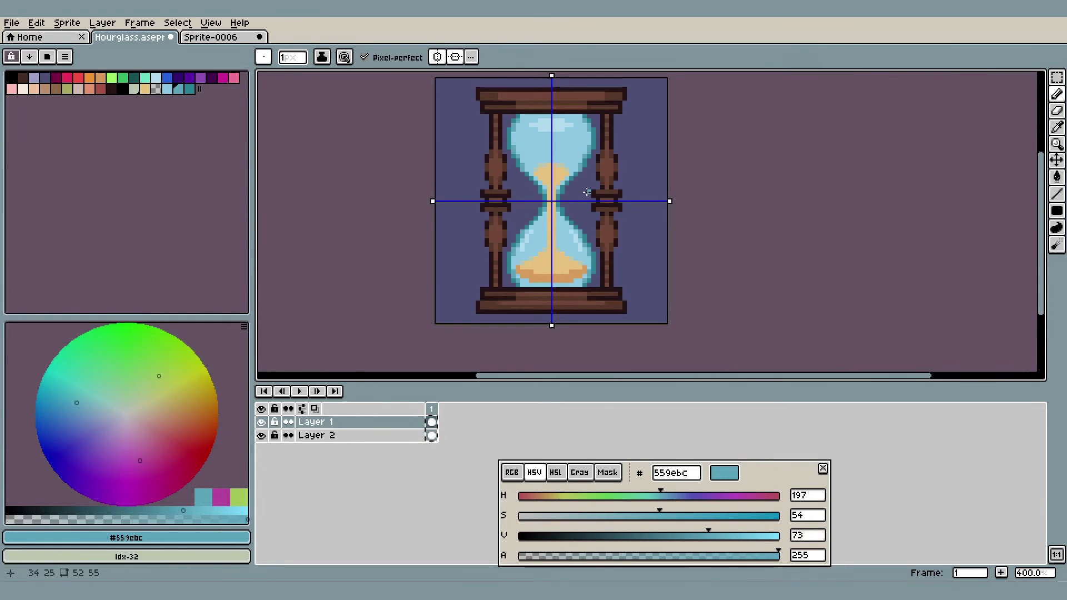
Move teal #237991 further along the palette, generate a longer gradient from #6ac2e6 to it, and choose #59b0d1
{"action": "scroll", "coordinate": [573, 198], "scroll_direction": "up", "scroll_amount": 6}
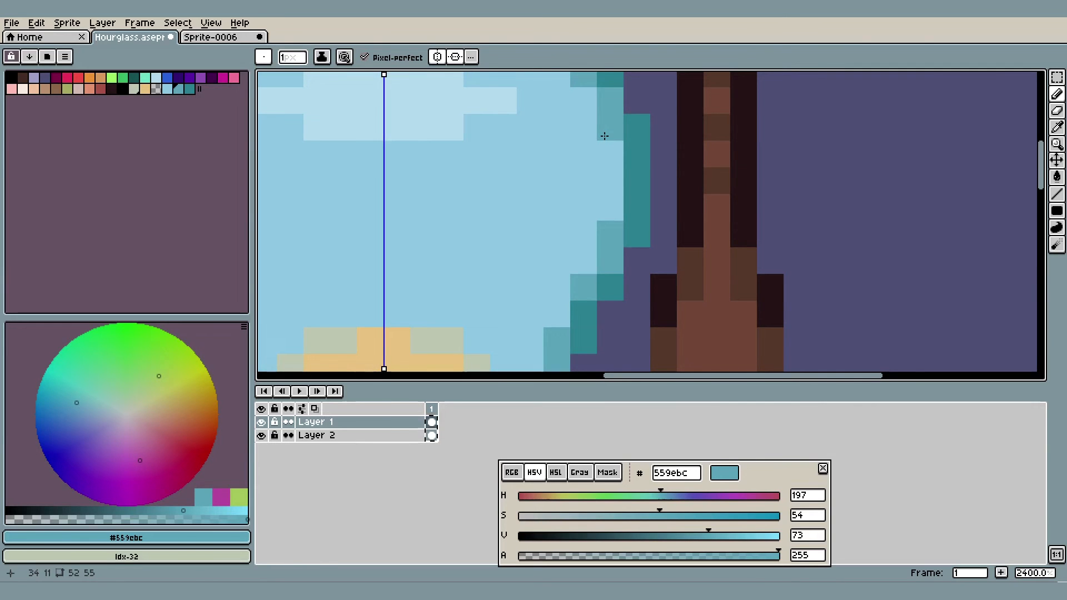
{"action": "key", "text": "b"}
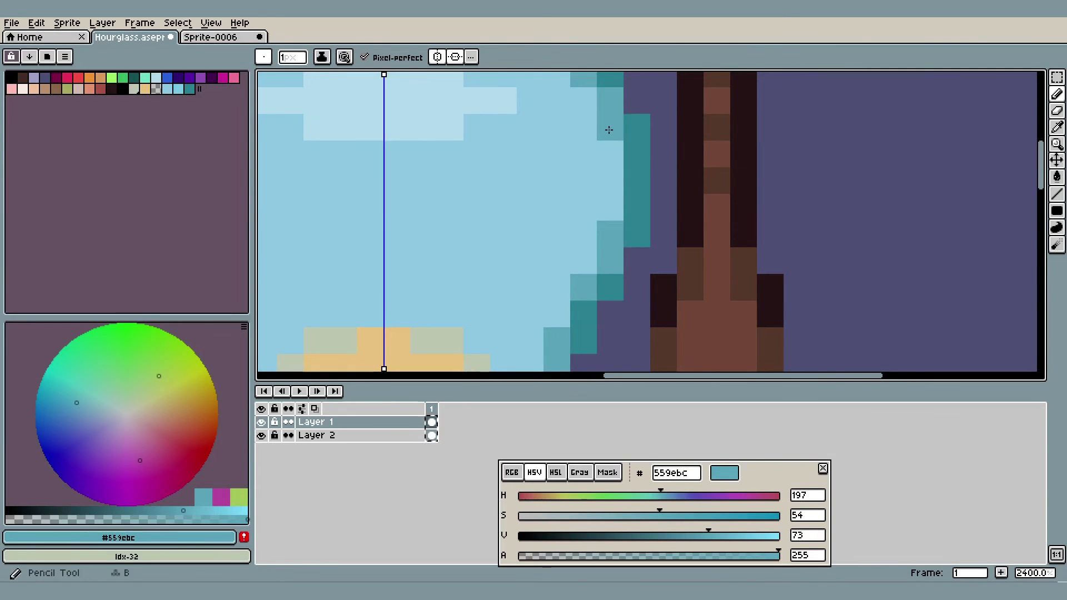
{"action": "left_click", "coordinate": [188, 89]}
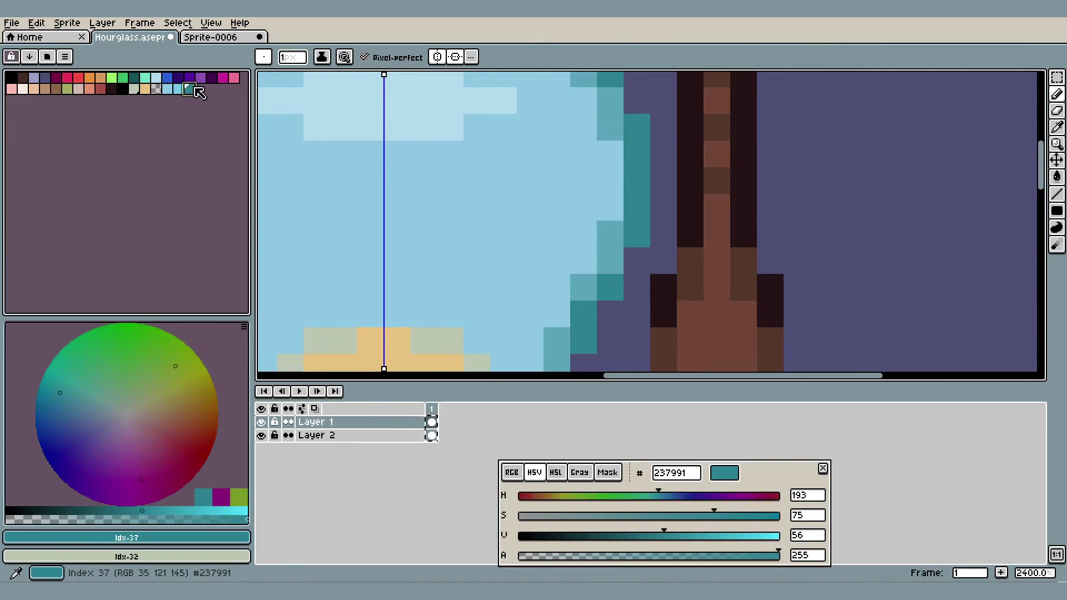
{"action": "left_click_drag", "start_coordinate": [195, 88], "coordinate": [224, 90]}
{"action": "left_click_drag", "start_coordinate": [223, 90], "coordinate": [179, 91]}
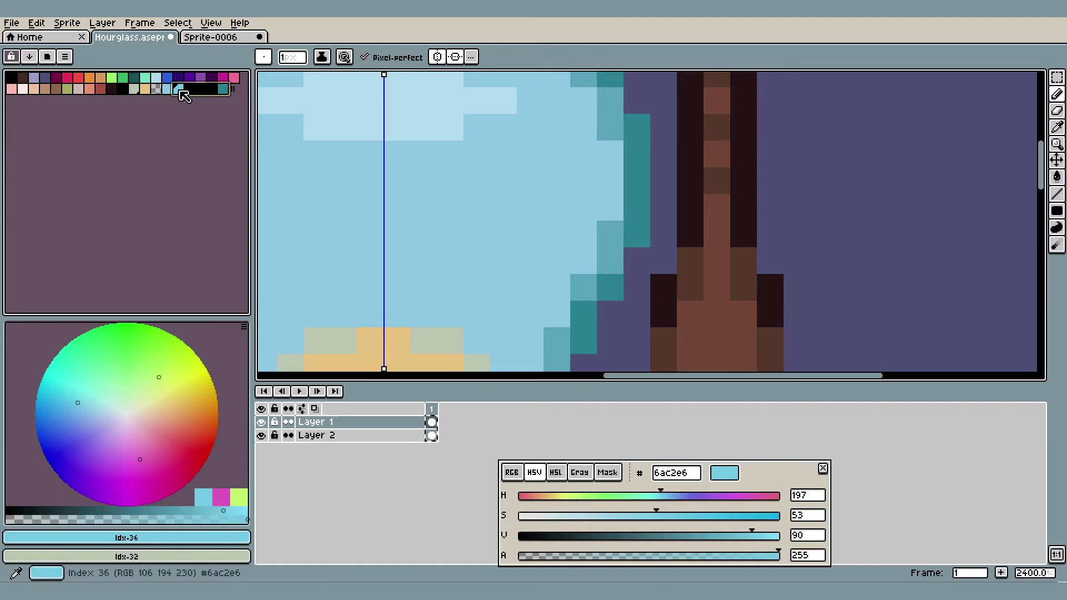
{"action": "left_click", "coordinate": [47, 56]}
{"action": "left_click", "coordinate": [56, 86]}
{"action": "left_click", "coordinate": [192, 94]}
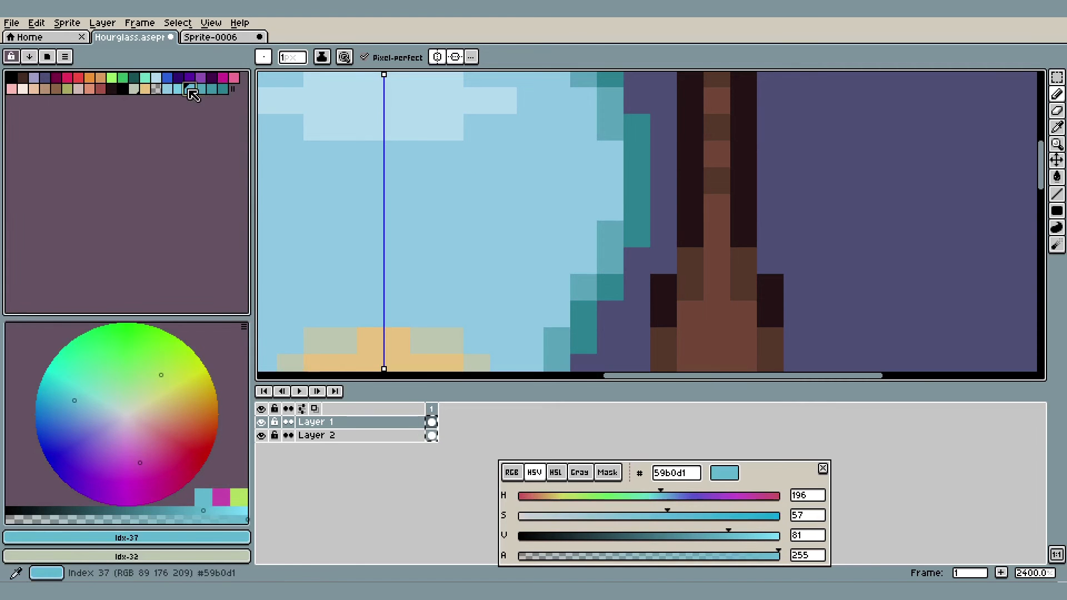
Try the lighter #59b0d1 on the shading pixels at both ends of the upper bulb's widest outline section
{"action": "left_click", "coordinate": [608, 135]}
{"action": "left_click", "coordinate": [610, 227]}
{"action": "scroll", "coordinate": [619, 201], "scroll_direction": "down", "scroll_amount": 7}
{"action": "scroll", "coordinate": [633, 178], "scroll_direction": "up", "scroll_amount": 7}
{"action": "scroll", "coordinate": [644, 161], "scroll_direction": "down", "scroll_amount": 5}
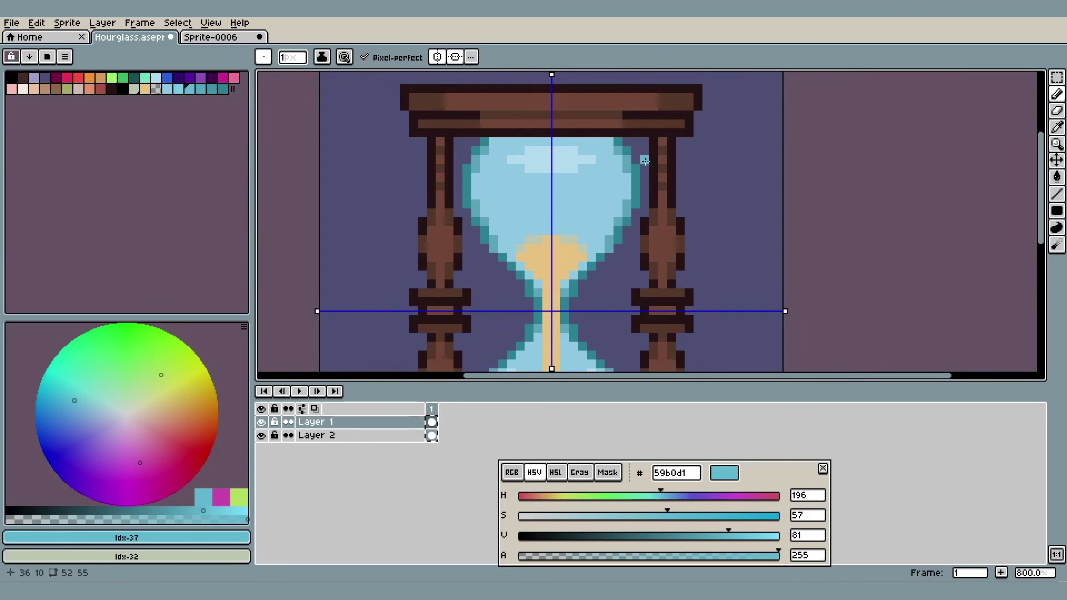
{"action": "scroll", "coordinate": [592, 174], "scroll_direction": "up", "scroll_amount": 5}
Sample the upper bulb's highlight color #afd7ee and place its swatch at the end of the palette
{"action": "key", "text": "i"}
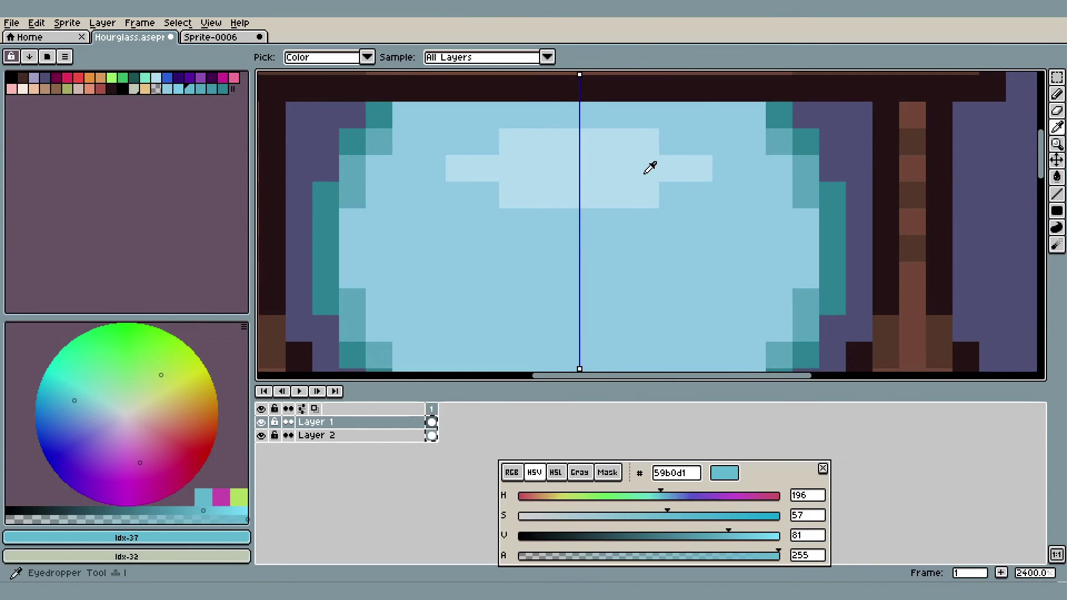
{"action": "left_click", "coordinate": [646, 173]}
{"action": "scroll", "coordinate": [650, 167], "scroll_direction": "down", "scroll_amount": 1}
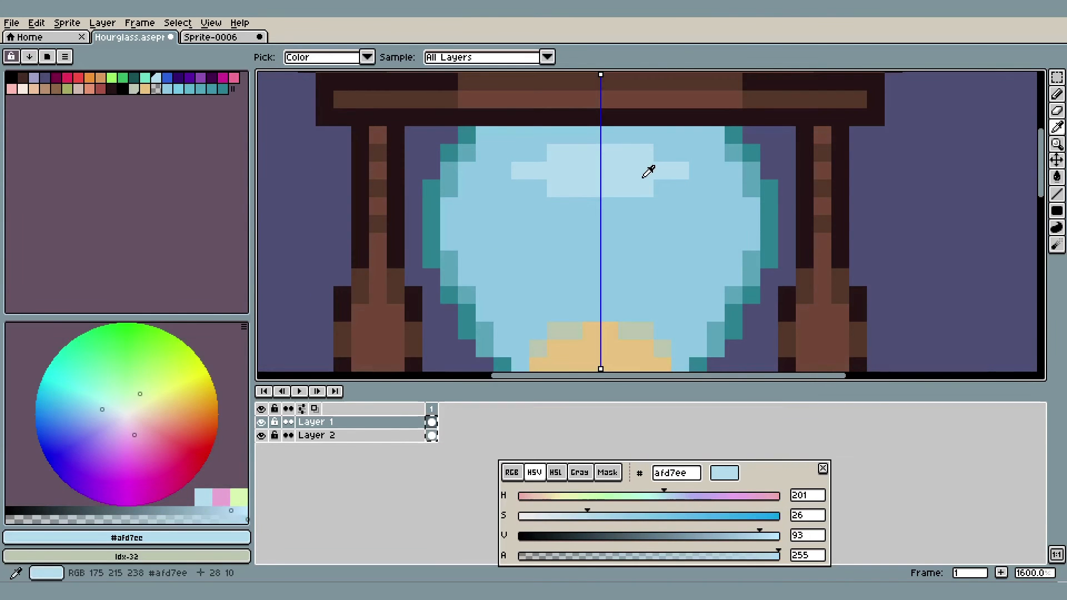
{"action": "scroll", "coordinate": [648, 170], "scroll_direction": "up", "scroll_amount": 1}
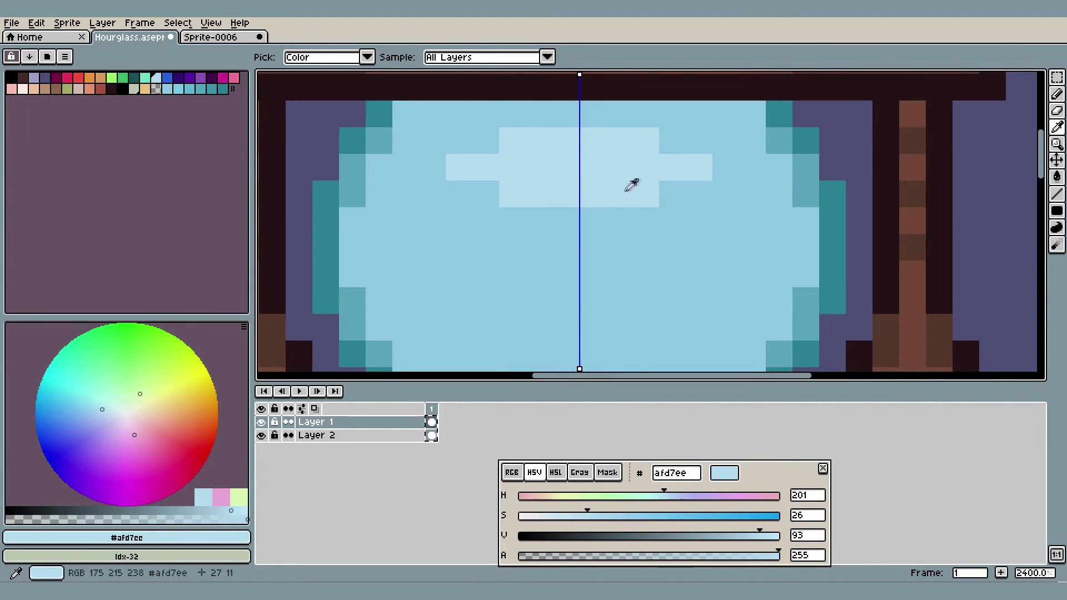
{"action": "left_click", "coordinate": [159, 78]}
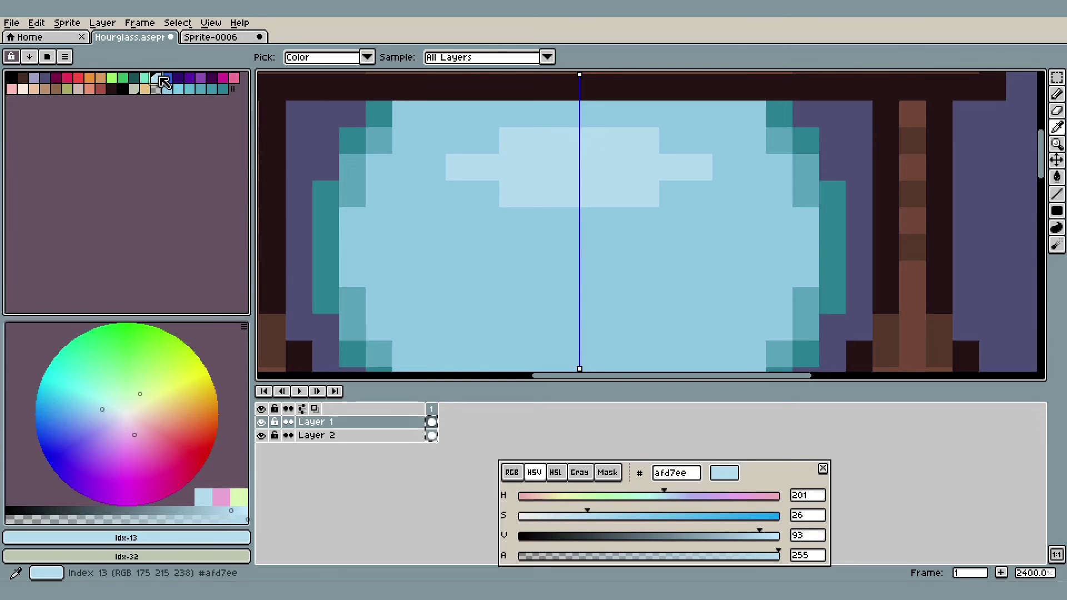
{"action": "left_click_drag", "start_coordinate": [171, 86], "coordinate": [228, 90]}
Place the glass blue swatch beyond the highlight color, generate a gradient between them, and choose the intermediate #9bcdea
{"action": "left_click", "coordinate": [478, 205]}
{"action": "left_click", "coordinate": [155, 90]}
{"action": "left_click_drag", "start_coordinate": [164, 88], "coordinate": [236, 89]}
{"action": "left_click_drag", "start_coordinate": [233, 89], "coordinate": [212, 88]}
{"action": "left_click", "coordinate": [65, 58]}
{"action": "left_click", "coordinate": [52, 88]}
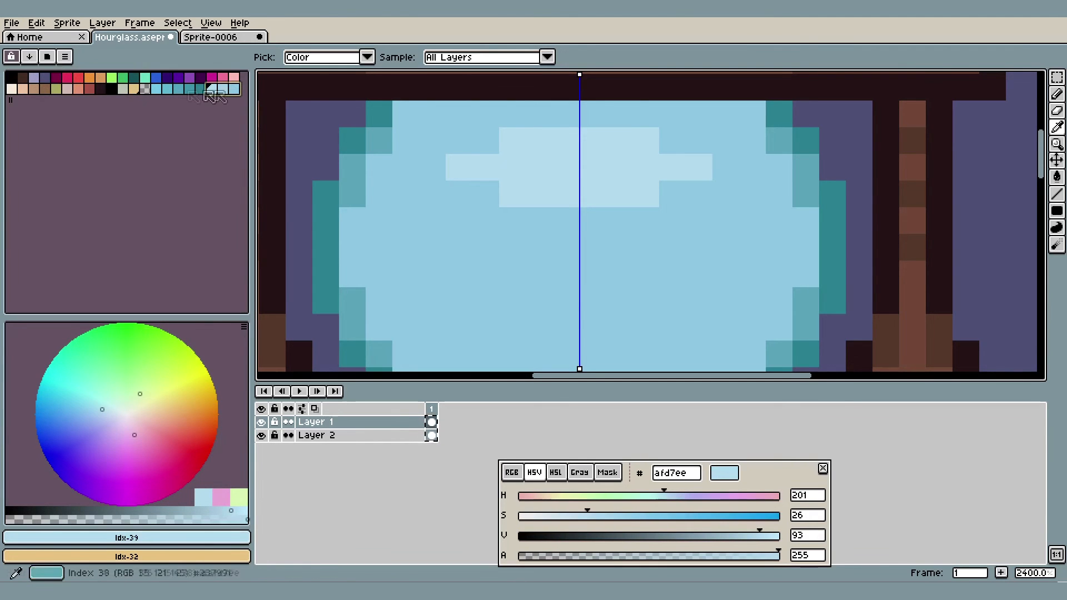
{"action": "left_click", "coordinate": [222, 88]}
Paint #9bcdea on the outer tips and the upper and lower corners of the upper bulb's highlight
{"action": "left_click", "coordinate": [461, 175]}
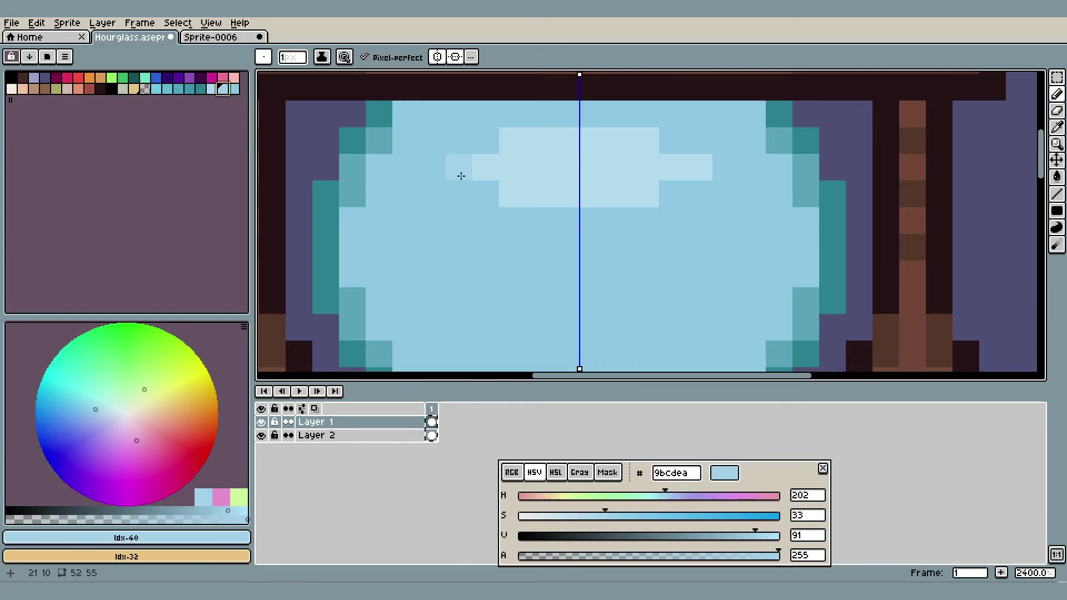
{"action": "left_click", "coordinate": [643, 137]}
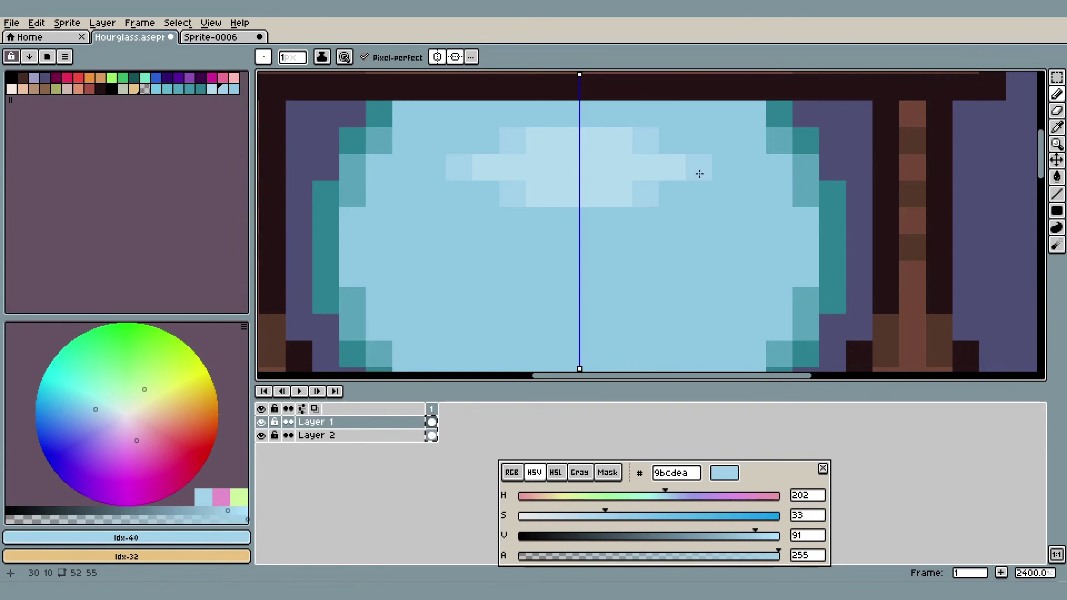
{"action": "left_click", "coordinate": [625, 188]}
{"action": "left_click", "coordinate": [623, 144]}
{"action": "scroll", "coordinate": [642, 148], "scroll_direction": "down", "scroll_amount": 7}
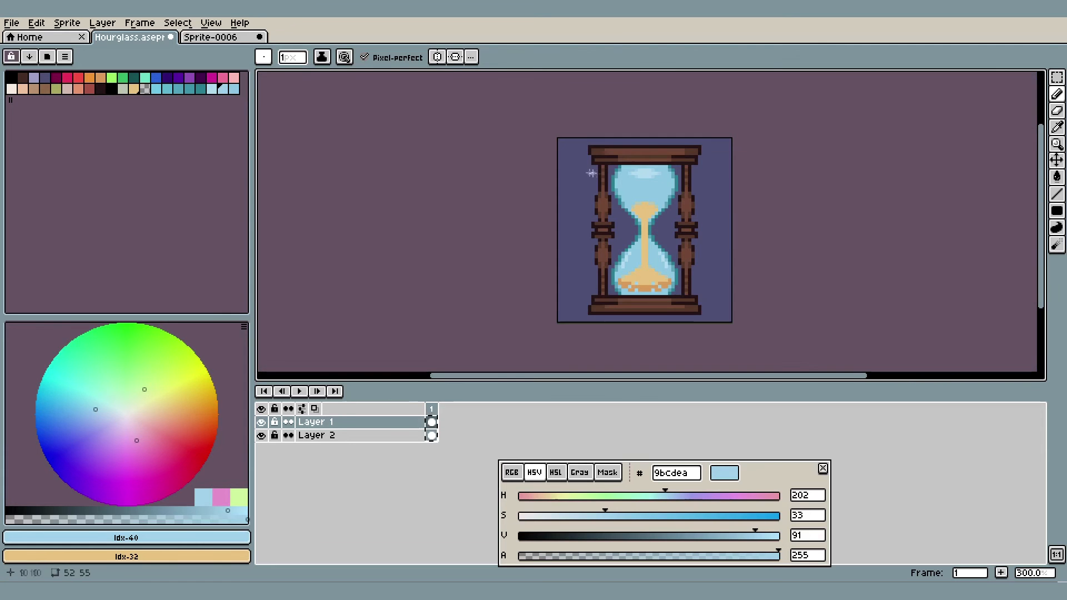
Paint over the stray blue pixels in the lower bulb's sand with #ebc27c on the light sand and #de9e59 on the darker base
{"action": "scroll", "coordinate": [702, 269], "scroll_direction": "up", "scroll_amount": 7}
{"action": "left_click", "coordinate": [655, 214], "text": "alt"}
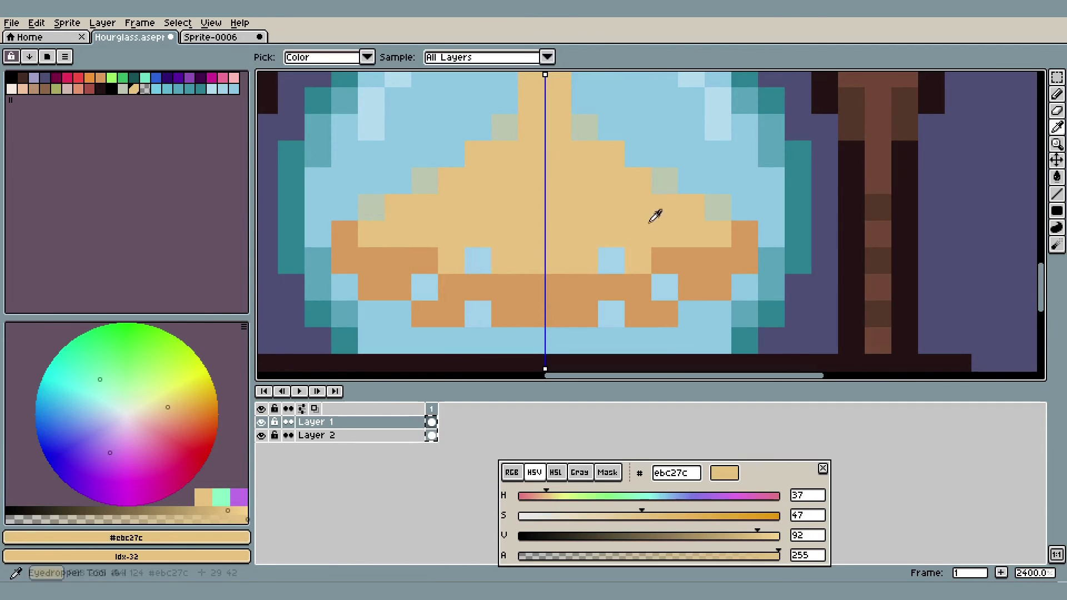
{"action": "left_click", "coordinate": [499, 289], "text": "alt"}
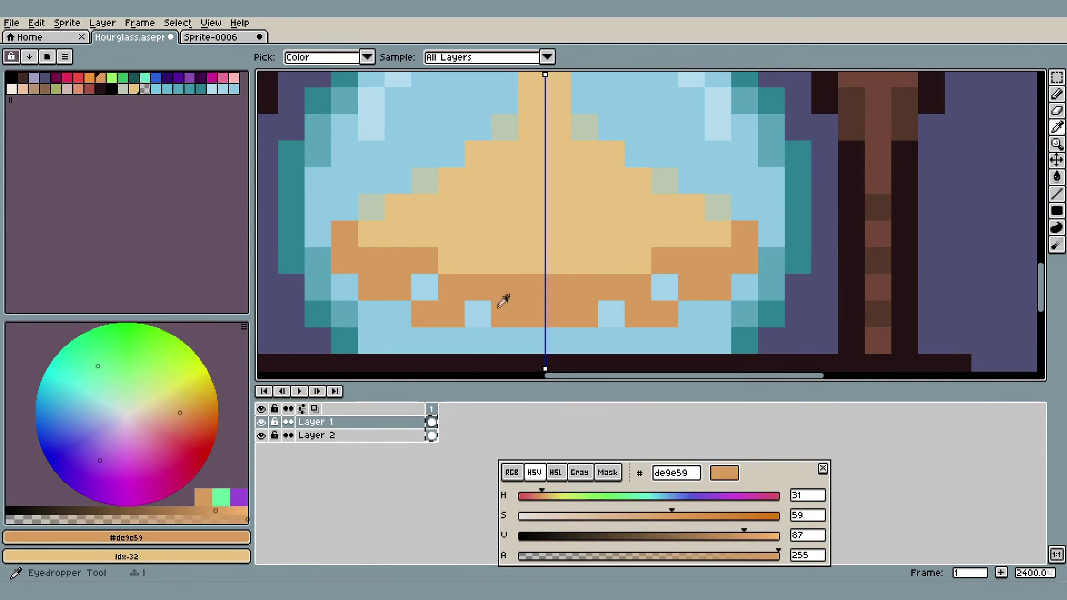
{"action": "left_click", "coordinate": [478, 314]}
{"action": "left_click", "coordinate": [667, 292]}
{"action": "scroll", "coordinate": [672, 291], "scroll_direction": "down", "scroll_amount": 2}
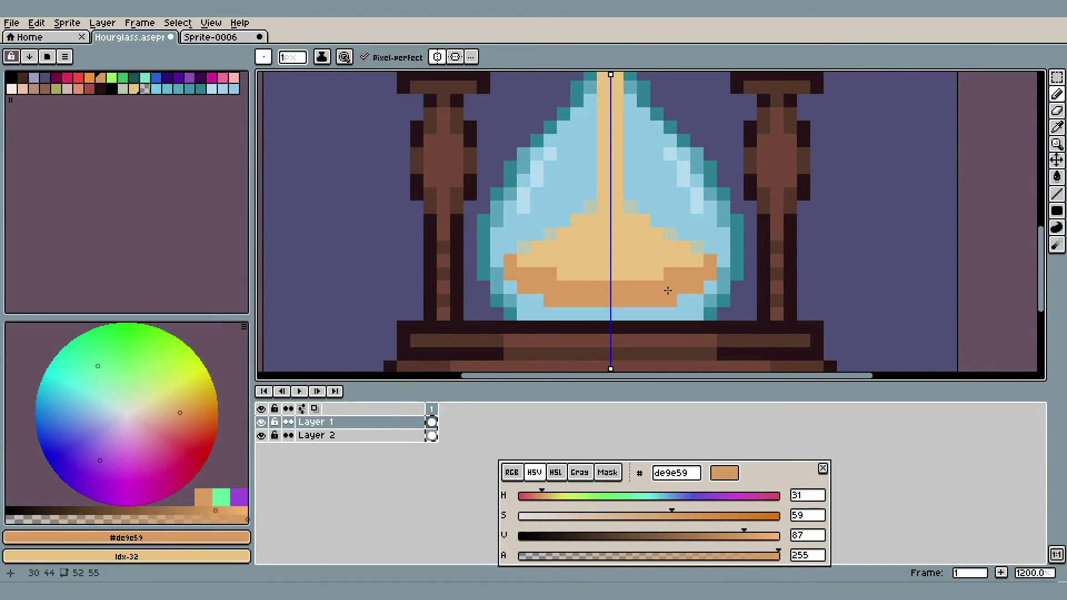
{"action": "scroll", "coordinate": [667, 291], "scroll_direction": "up", "scroll_amount": 4}
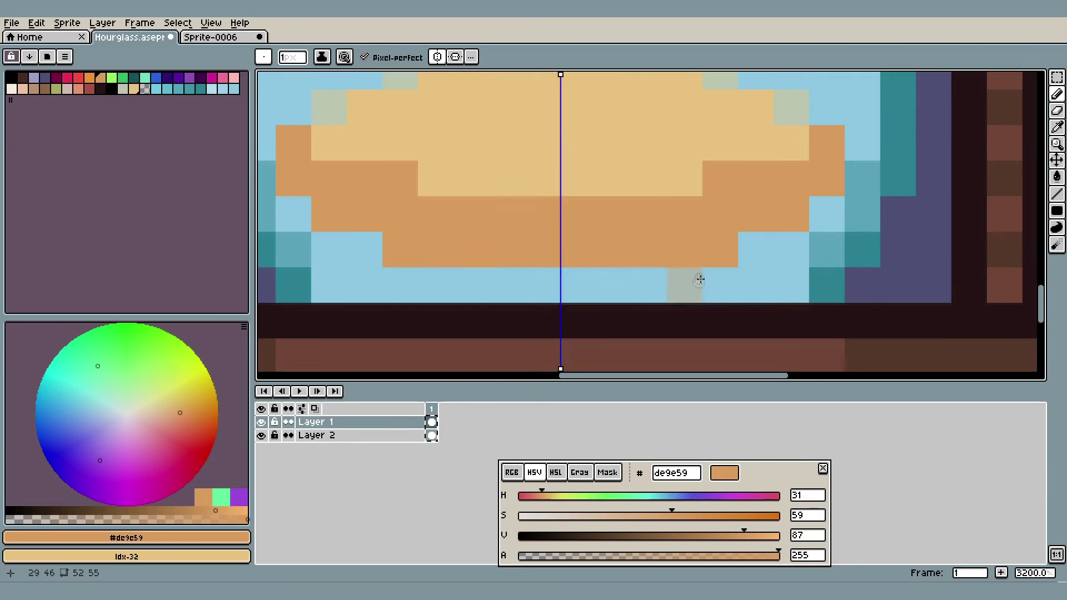
{"action": "left_click", "coordinate": [578, 316]}
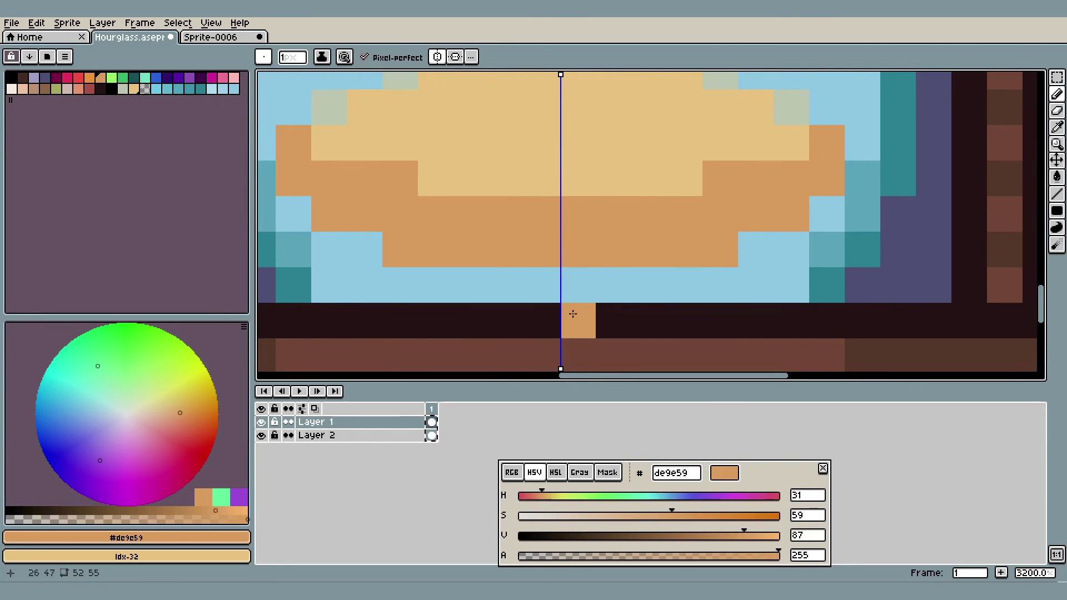
{"action": "scroll", "coordinate": [578, 314], "scroll_direction": "down", "scroll_amount": 3}
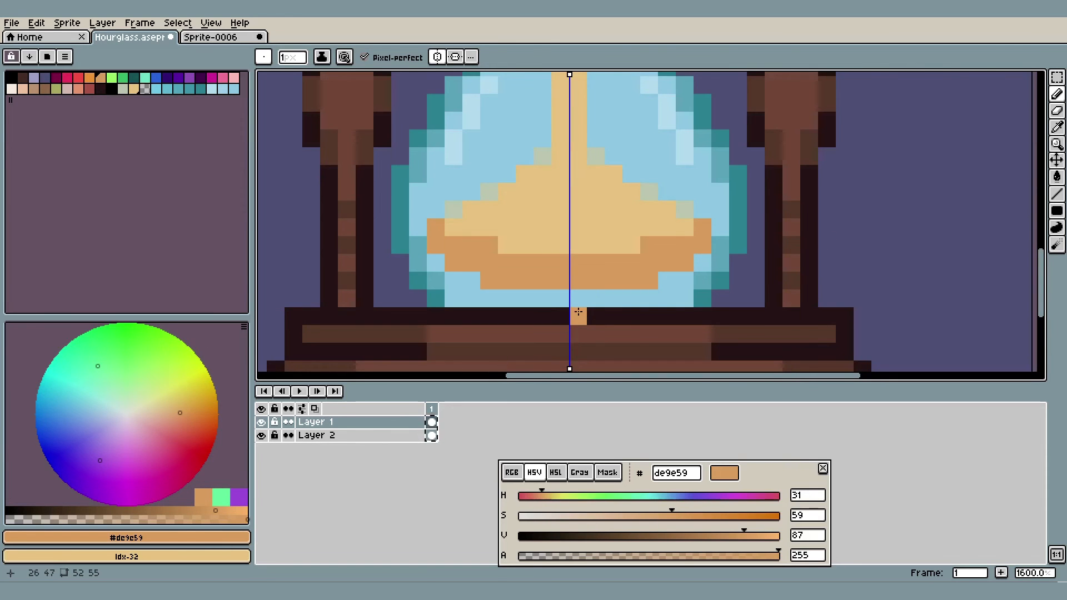
{"action": "scroll", "coordinate": [586, 296], "scroll_direction": "up", "scroll_amount": 5}
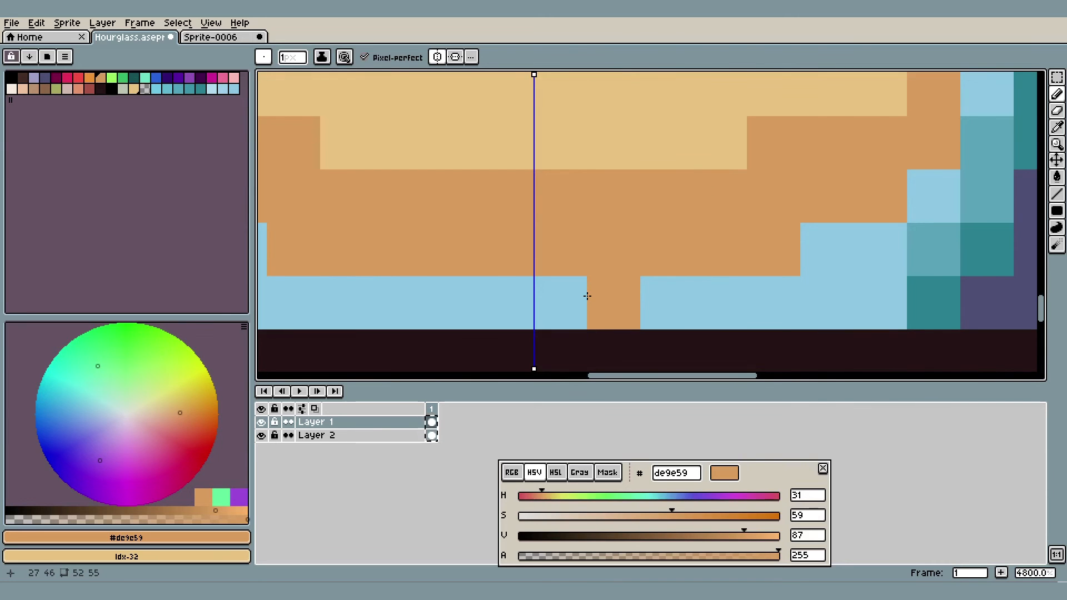
{"action": "left_click_drag", "start_coordinate": [617, 252], "coordinate": [628, 174]}
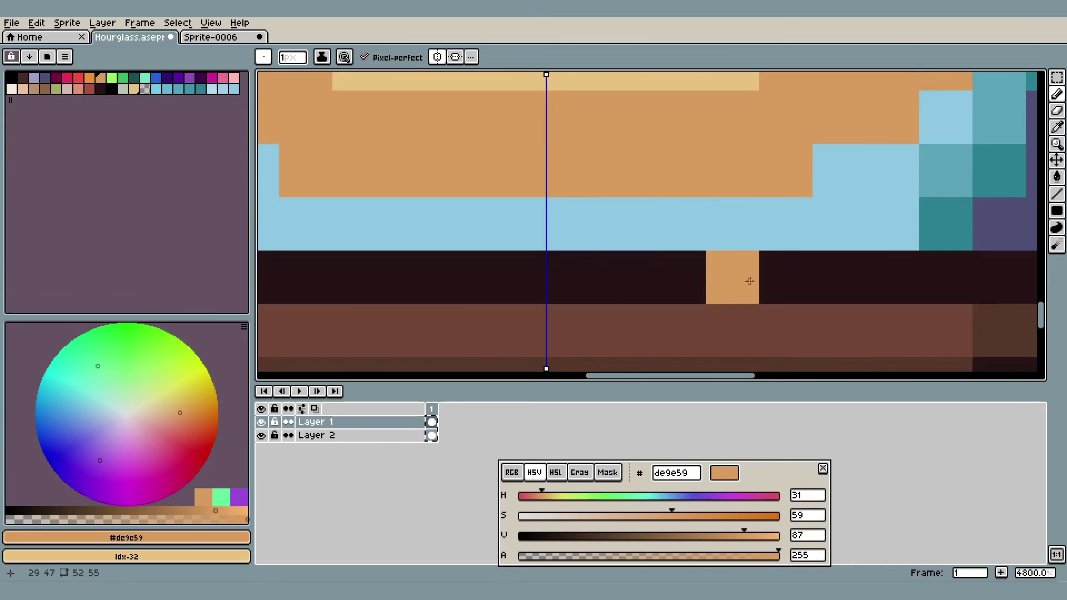
{"action": "scroll", "coordinate": [587, 271], "scroll_direction": "down", "scroll_amount": 2}
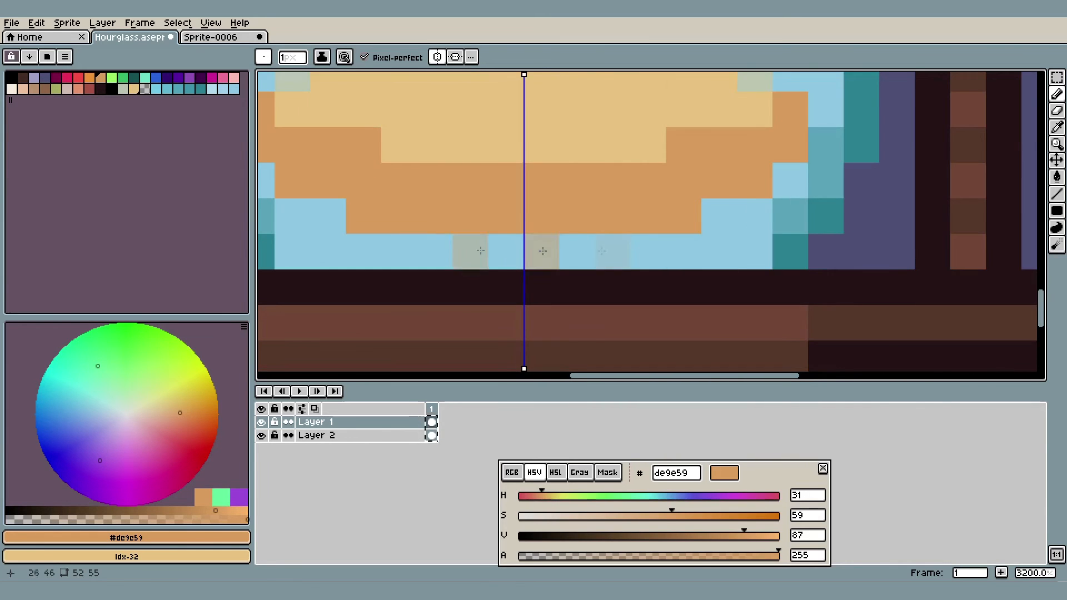
{"action": "scroll", "coordinate": [446, 239], "scroll_direction": "down", "scroll_amount": 2}
{"action": "scroll", "coordinate": [501, 223], "scroll_direction": "up", "scroll_amount": 2}
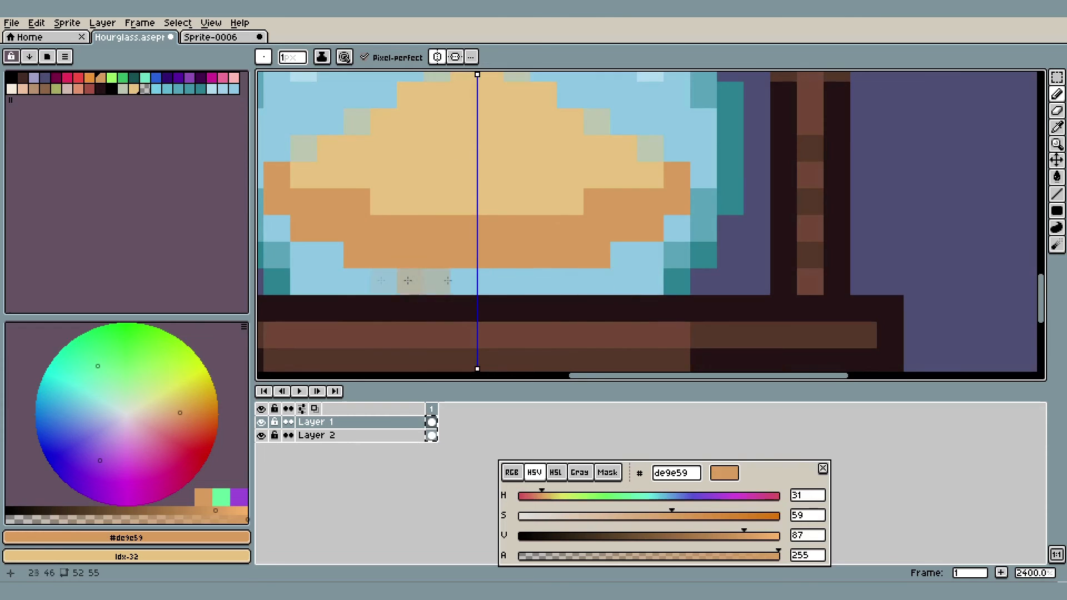
{"action": "scroll", "coordinate": [356, 274], "scroll_direction": "up", "scroll_amount": 2}
{"action": "scroll", "coordinate": [356, 275], "scroll_direction": "down", "scroll_amount": 3}
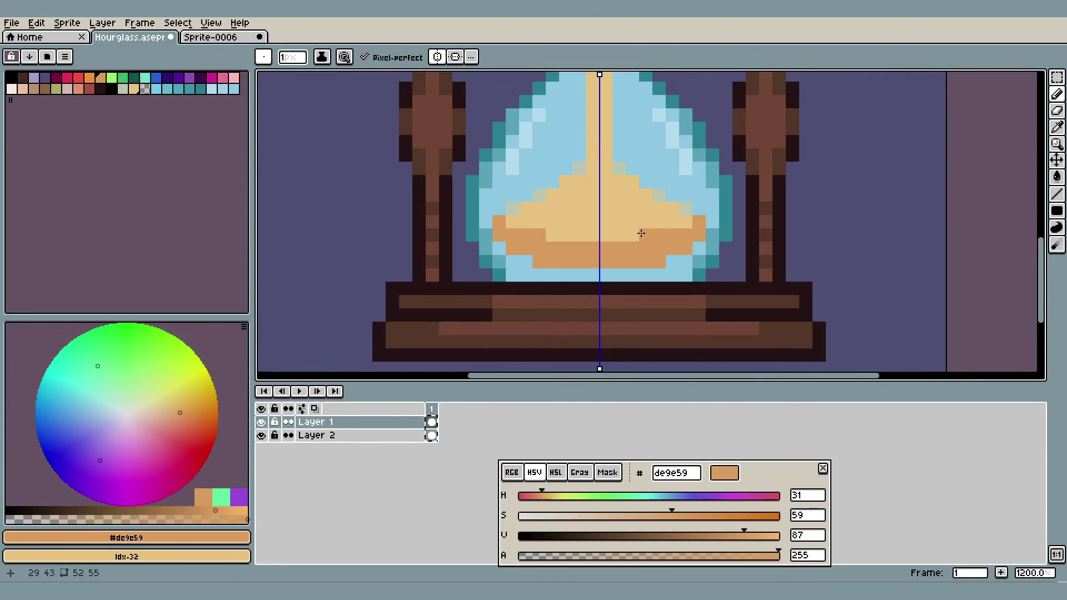
In Sprite-0006, draw a rounded #de9e59 guide curve beneath the lower bulb's sand base and fill the enclosed area at its corner
{"action": "left_click", "coordinate": [211, 37]}
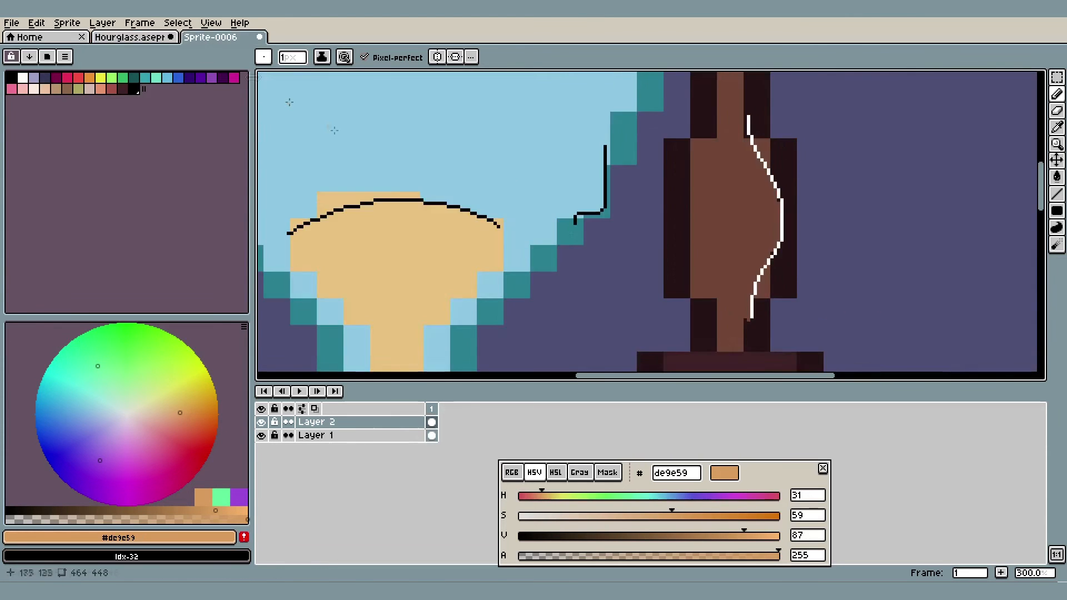
{"action": "left_click_drag", "start_coordinate": [573, 214], "coordinate": [635, 126]}
{"action": "scroll", "coordinate": [636, 126], "scroll_direction": "up", "scroll_amount": 2}
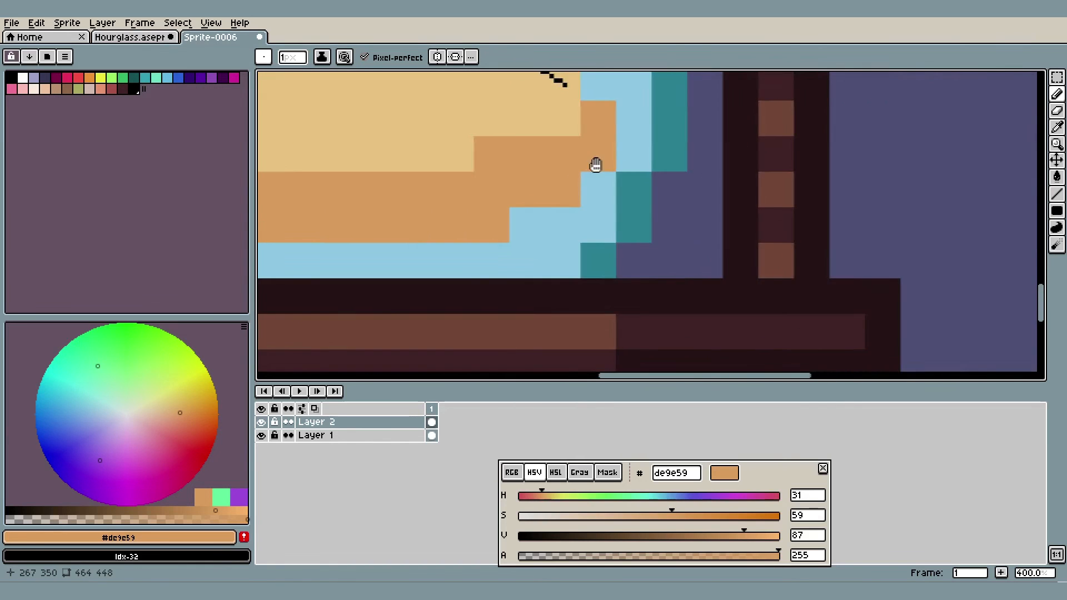
{"action": "left_click_drag", "start_coordinate": [595, 165], "coordinate": [780, 134]}
{"action": "left_click_drag", "start_coordinate": [540, 237], "coordinate": [331, 234]}
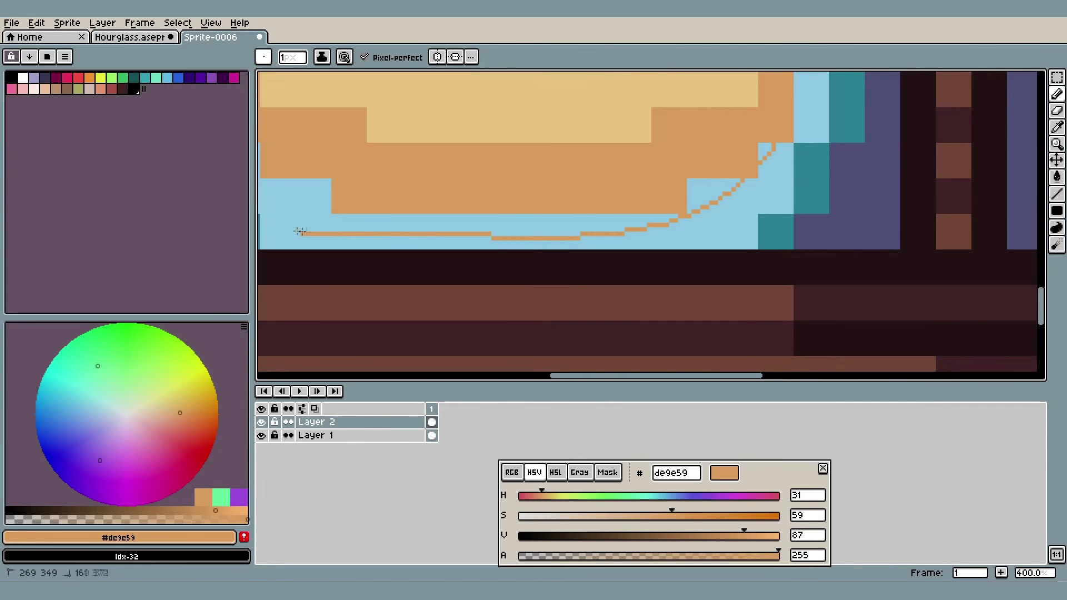
{"action": "key", "text": "g"}
{"action": "left_click", "coordinate": [305, 188]}
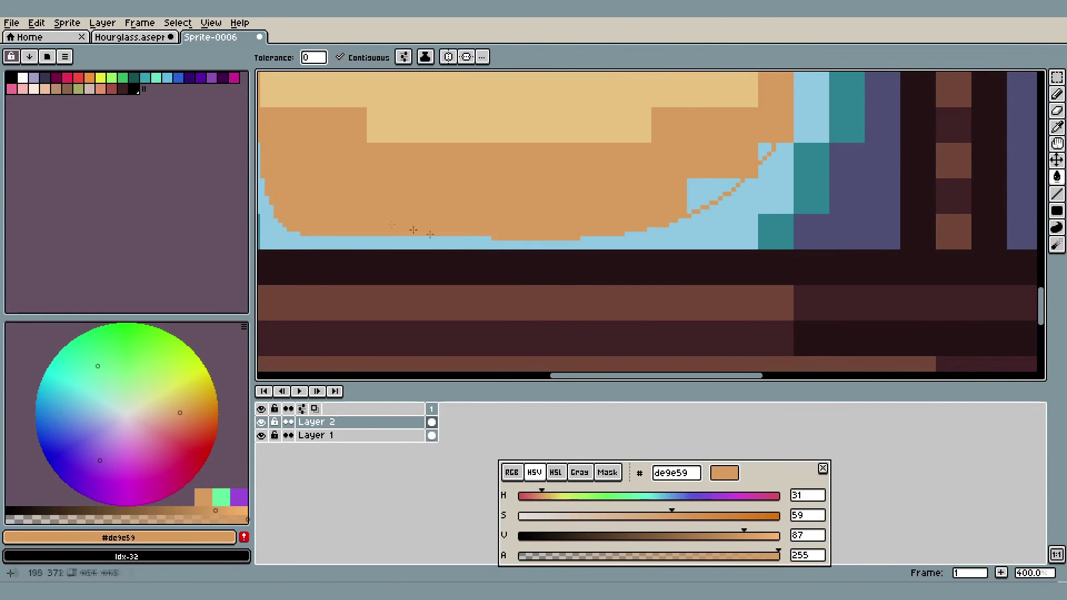
{"action": "scroll", "coordinate": [565, 248], "scroll_direction": "up", "scroll_amount": 1}
Switch back to the Hourglass sprite and place the sand base orange and glass blue swatches at the palette's end, leaving a slot between them
{"action": "left_click", "coordinate": [130, 38]}
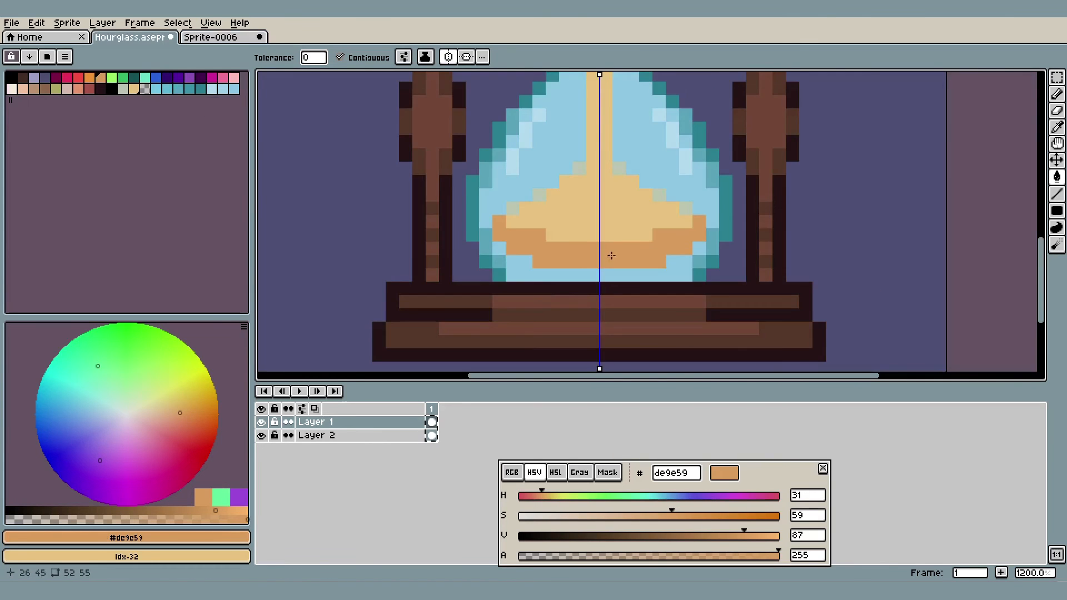
{"action": "scroll", "coordinate": [617, 286], "scroll_direction": "up", "scroll_amount": 4}
{"action": "key", "text": "u"}
{"action": "key", "text": "i"}
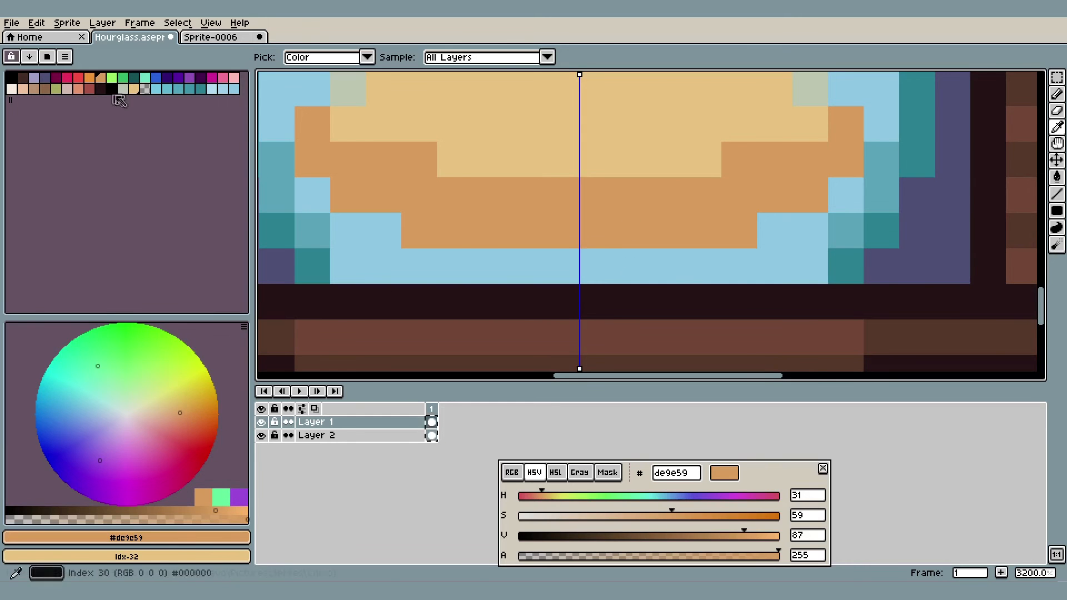
{"action": "left_click_drag", "start_coordinate": [107, 84], "coordinate": [12, 100]}
{"action": "key", "text": "u"}
{"action": "key", "text": "i"}
{"action": "left_click", "coordinate": [353, 245]}
{"action": "mouse_move", "coordinate": [227, 97]}
{"action": "left_mouse_down"}
{"action": "mouse_move", "coordinate": [203, 108]}
{"action": "mouse_move", "coordinate": [25, 108]}
{"action": "mouse_move", "coordinate": [234, 89]}
{"action": "left_mouse_up"}
Generate a gradient between the orange and blue swatches and choose the intermediate #b3b09f
{"action": "left_click", "coordinate": [29, 57]}
{"action": "left_click", "coordinate": [57, 87]}
{"action": "left_click", "coordinate": [13, 101]}
Paint #b3b09f along the row beneath the lower bulb's sand base and on the base's lower outer corners
{"action": "key", "text": "b"}
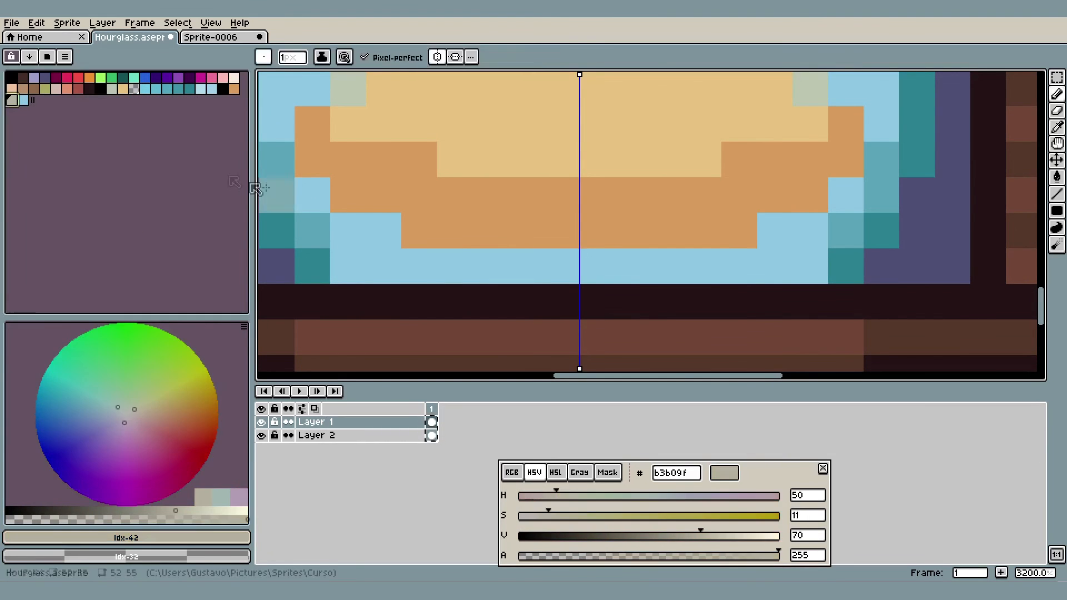
{"action": "left_click_drag", "start_coordinate": [746, 273], "coordinate": [590, 268]}
{"action": "left_click", "coordinate": [771, 242]}
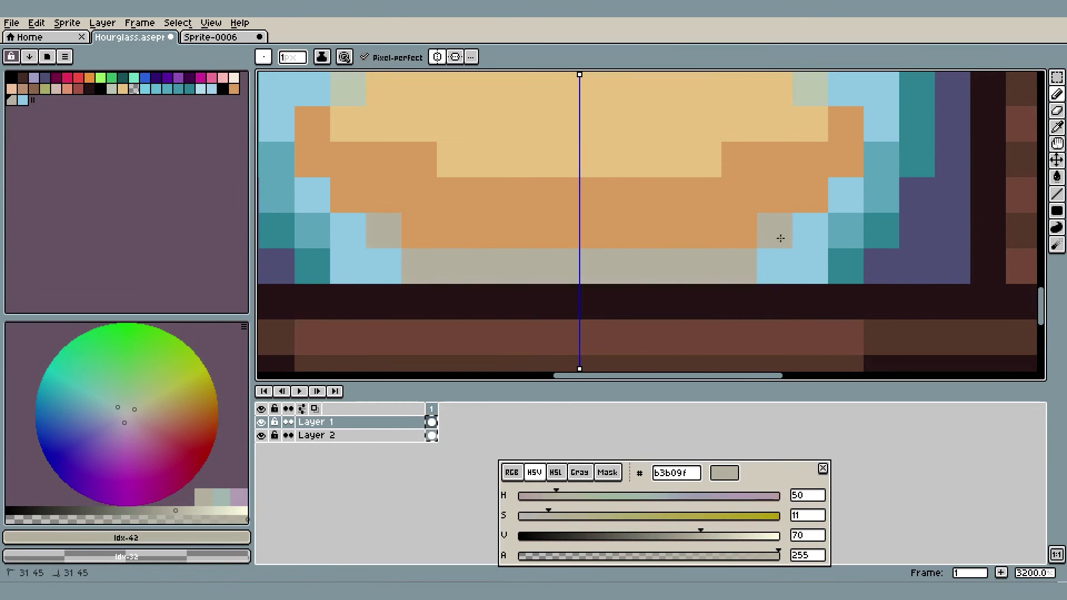
{"action": "left_click", "coordinate": [795, 231]}
{"action": "left_click", "coordinate": [828, 200]}
{"action": "scroll", "coordinate": [830, 189], "scroll_direction": "down", "scroll_amount": 10}
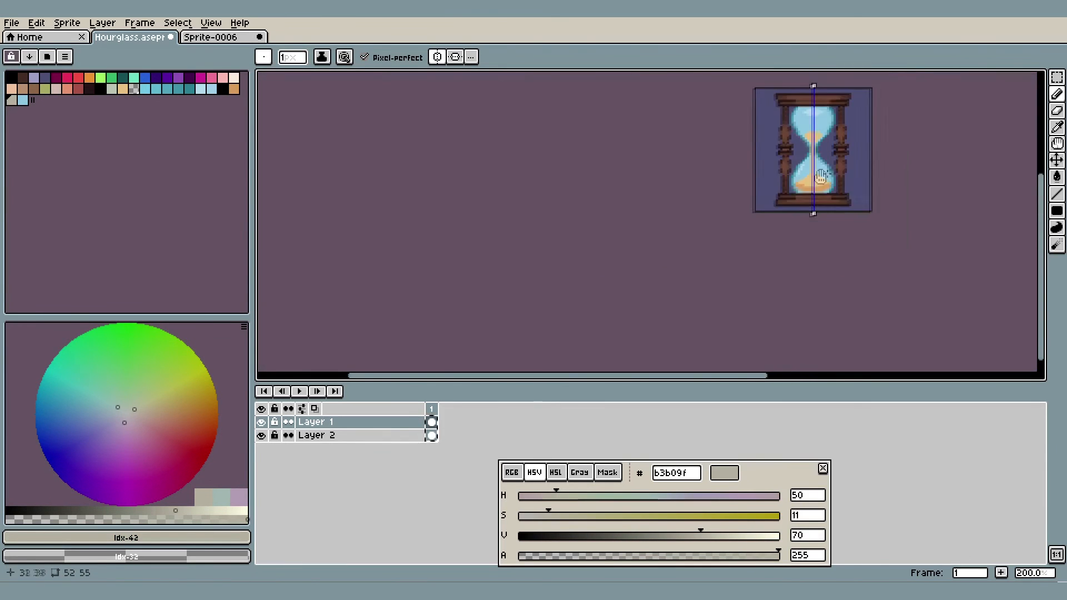
Turn off horizontal symmetry and sample the edge shade #b9c3b1 from the slope of the lower bulb's sand pile
{"action": "scroll", "coordinate": [835, 167], "scroll_direction": "up", "scroll_amount": 2}
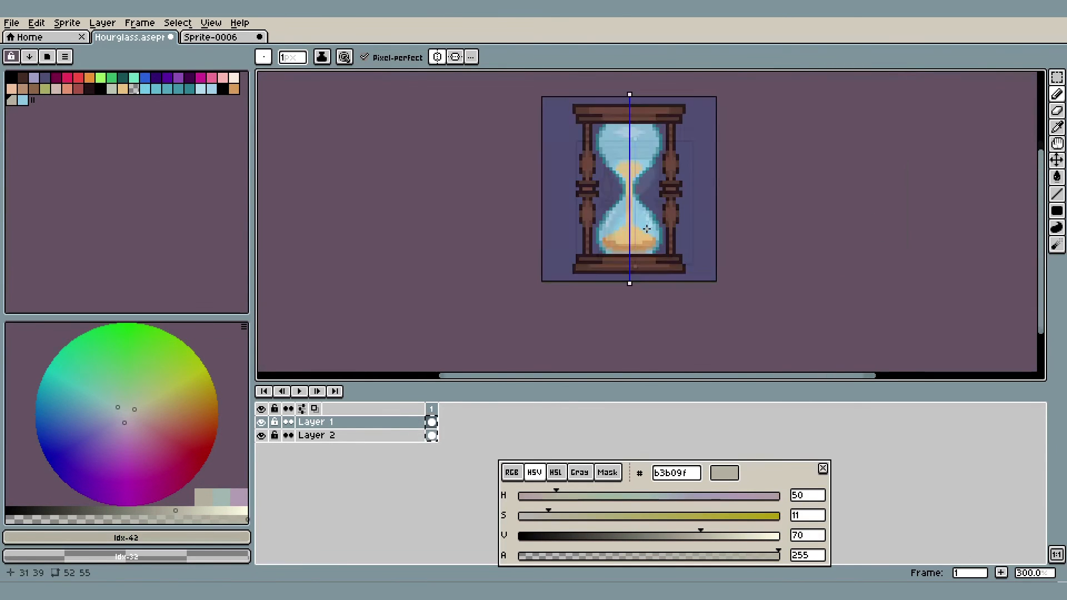
{"action": "left_click", "coordinate": [438, 57]}
{"action": "scroll", "coordinate": [638, 269], "scroll_direction": "up", "scroll_amount": 5}
{"action": "scroll", "coordinate": [638, 269], "scroll_direction": "up", "scroll_amount": 2}
{"action": "key", "text": "i"}
{"action": "scroll", "coordinate": [691, 248], "scroll_direction": "up", "scroll_amount": 2}
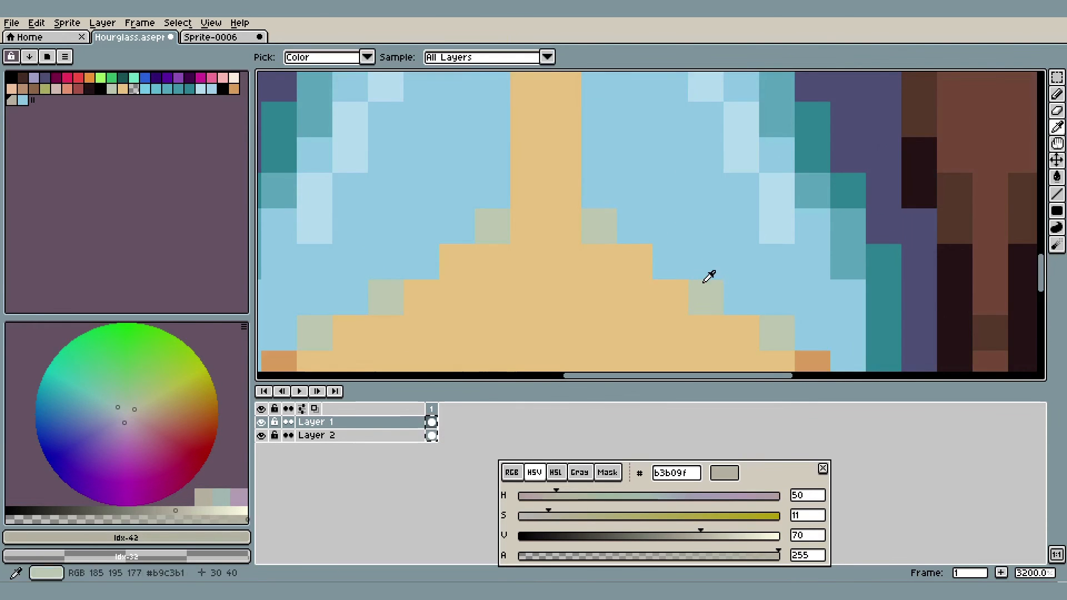
{"action": "left_click_drag", "start_coordinate": [678, 295], "coordinate": [686, 215]}
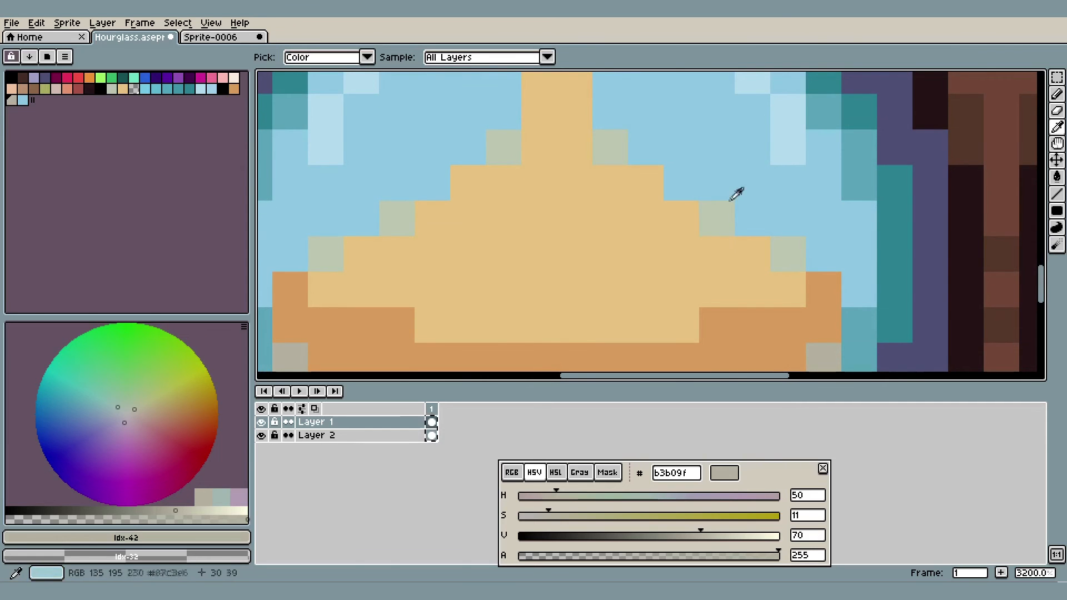
{"action": "left_click", "coordinate": [717, 215]}
{"action": "key", "text": "b"}
Paint #b9c3b1 down the right edge of the falling sand stream to soften and thin it
{"action": "scroll", "coordinate": [625, 125], "scroll_direction": "down", "scroll_amount": 2}
{"action": "left_click_drag", "start_coordinate": [591, 116], "coordinate": [603, 243]}
{"action": "left_click_drag", "start_coordinate": [609, 93], "coordinate": [611, 193]}
{"action": "mouse_move", "coordinate": [609, 257]}
{"action": "left_mouse_down"}
{"action": "mouse_move", "coordinate": [612, 173]}
{"action": "mouse_move", "coordinate": [610, 210]}
{"action": "left_mouse_up"}
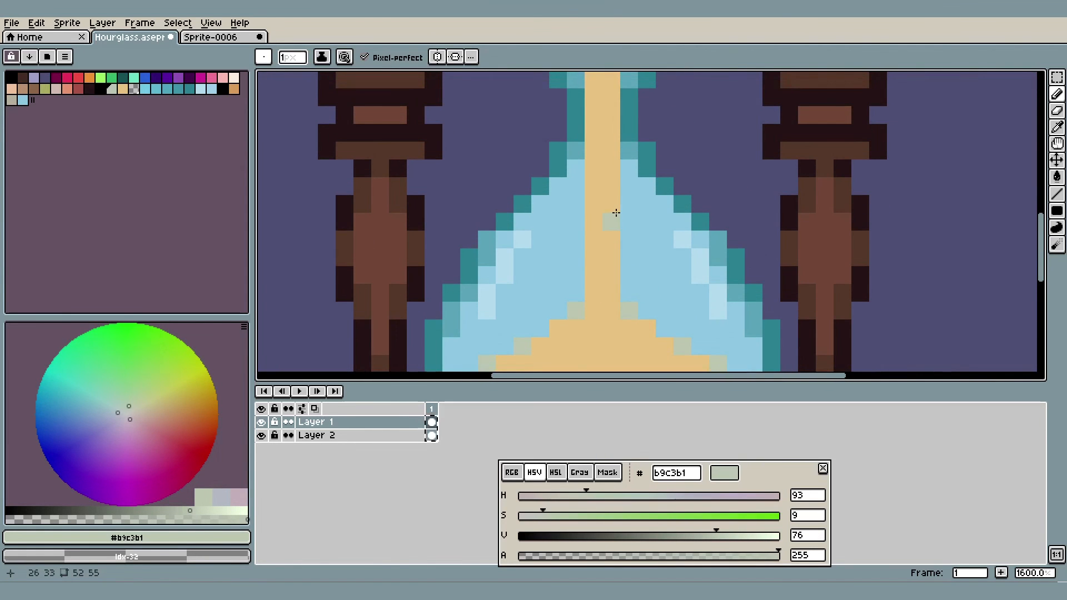
{"action": "scroll", "coordinate": [615, 218], "scroll_direction": "down", "scroll_amount": 2}
{"action": "scroll", "coordinate": [615, 209], "scroll_direction": "up", "scroll_amount": 1}
{"action": "scroll", "coordinate": [615, 270], "scroll_direction": "up", "scroll_amount": 1}
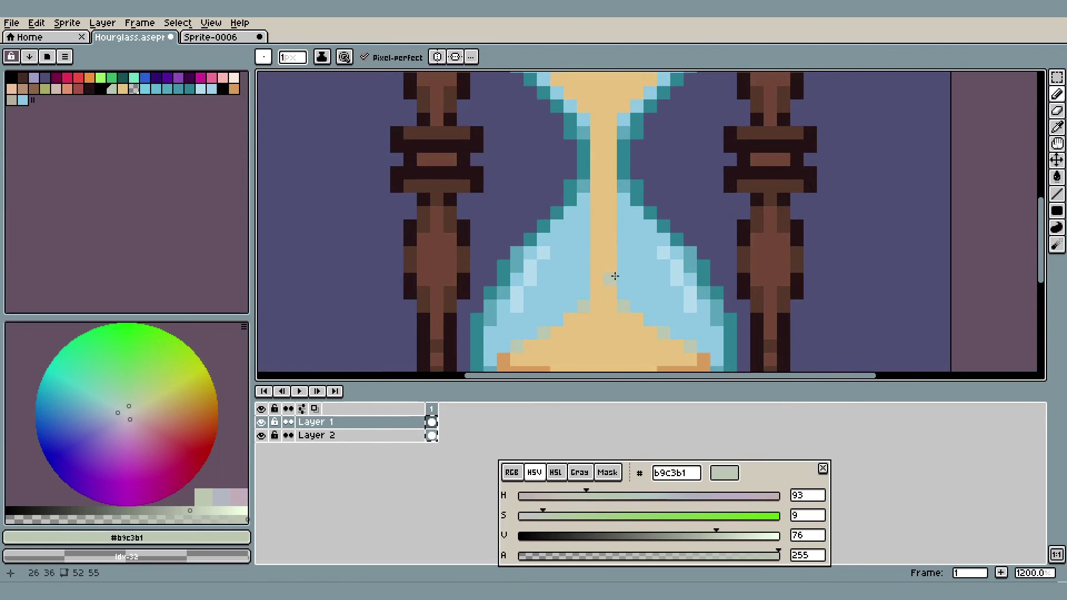
{"action": "scroll", "coordinate": [615, 148], "scroll_direction": "down", "scroll_amount": 4}
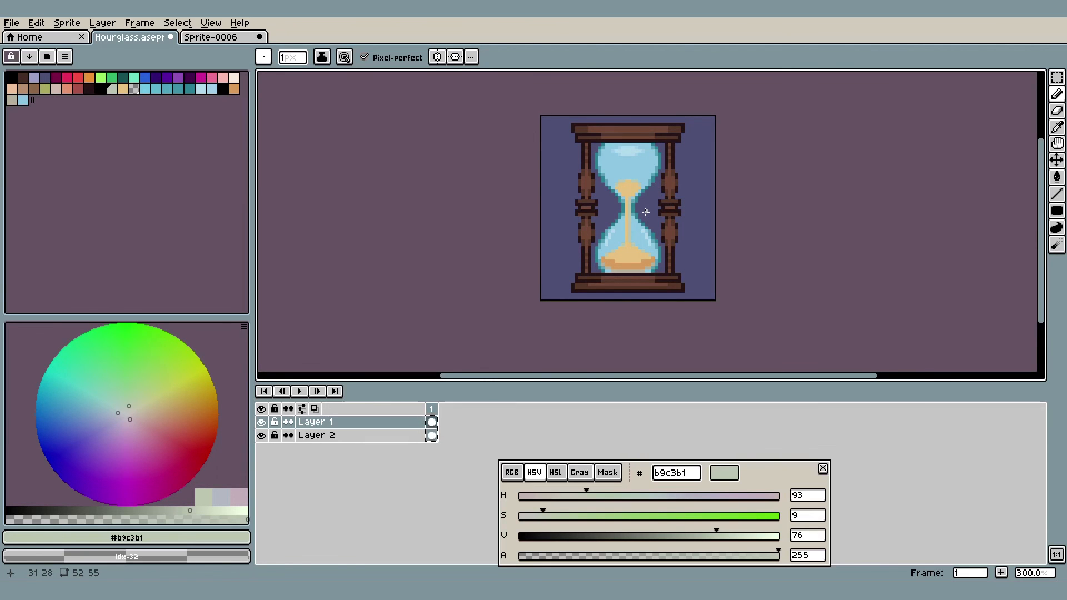
{"action": "scroll", "coordinate": [646, 212], "scroll_direction": "up", "scroll_amount": 4}
{"action": "key", "text": "ctrl"}
{"action": "key", "text": "ctrl"}
{"action": "scroll", "coordinate": [649, 194], "scroll_direction": "down", "scroll_amount": 3}
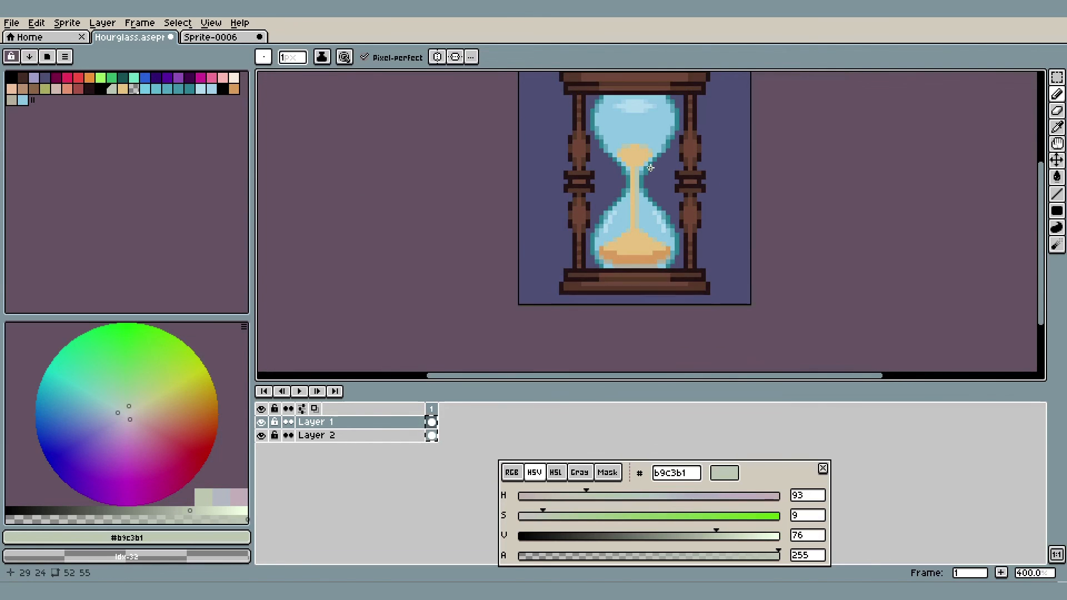
{"action": "scroll", "coordinate": [682, 160], "scroll_direction": "down", "scroll_amount": 1}
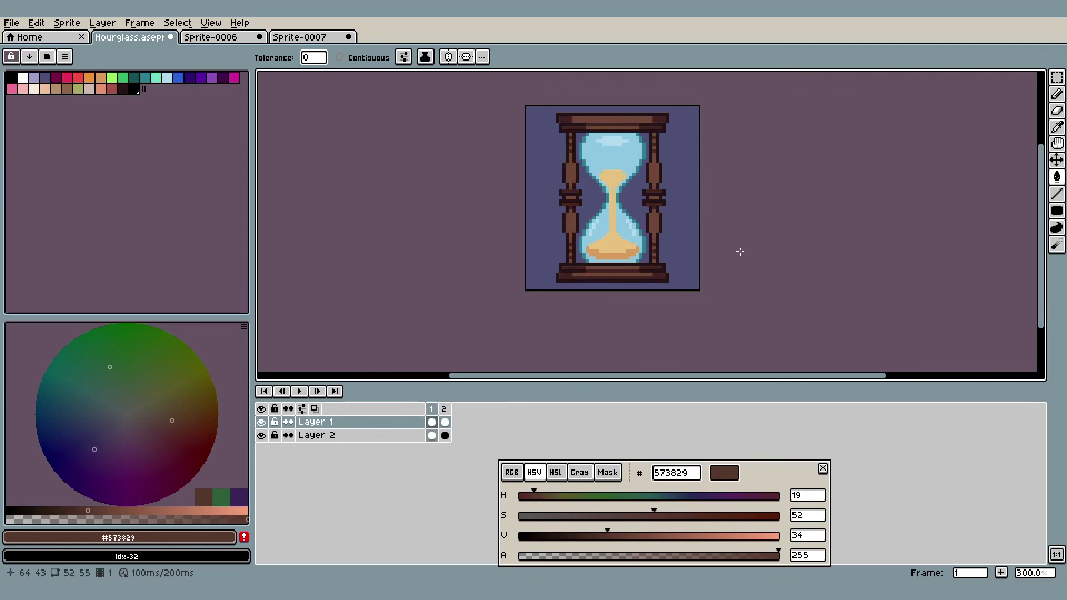
On frame 1, replace the dark reddish wood shade throughout the frame and columns with #573829
{"action": "key", "text": "Return"}
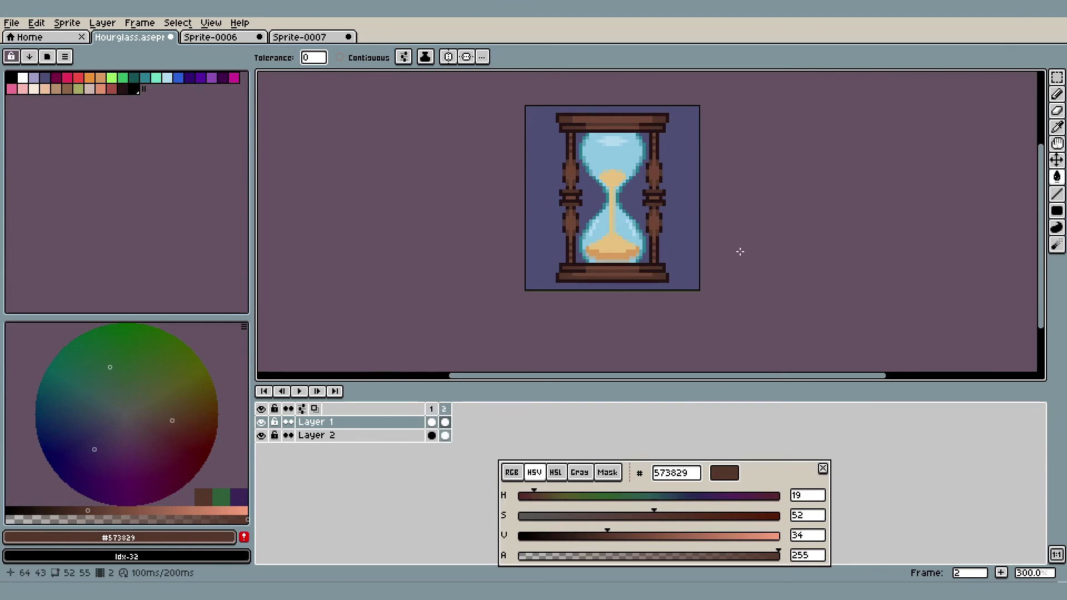
{"action": "scroll", "coordinate": [701, 254], "scroll_direction": "up", "scroll_amount": 6}
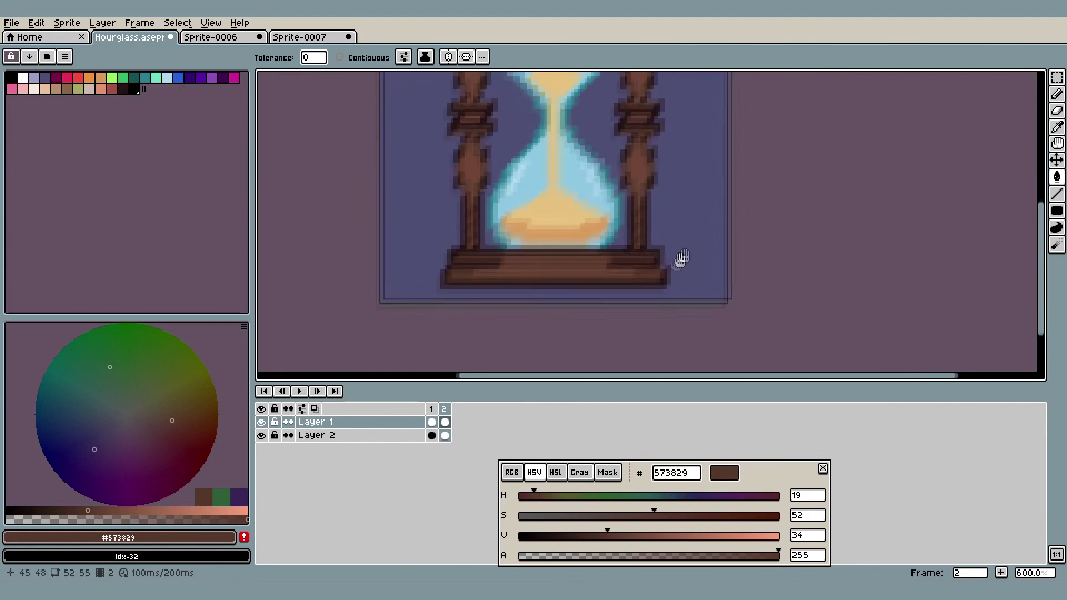
{"action": "key", "text": "i"}
{"action": "left_click", "coordinate": [432, 422]}
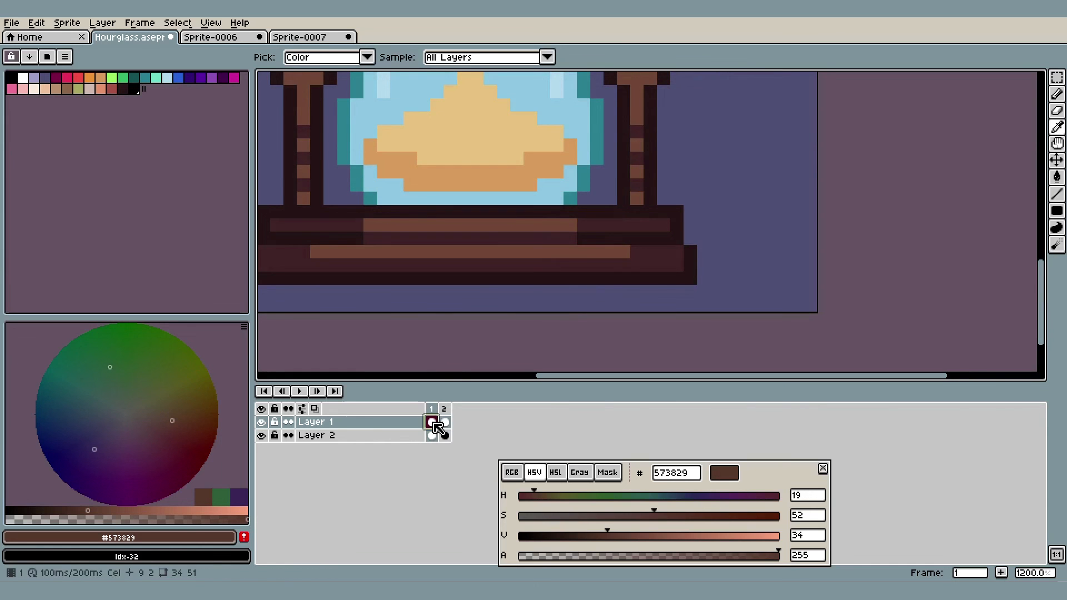
{"action": "key", "text": "g"}
{"action": "left_click", "coordinate": [650, 257]}
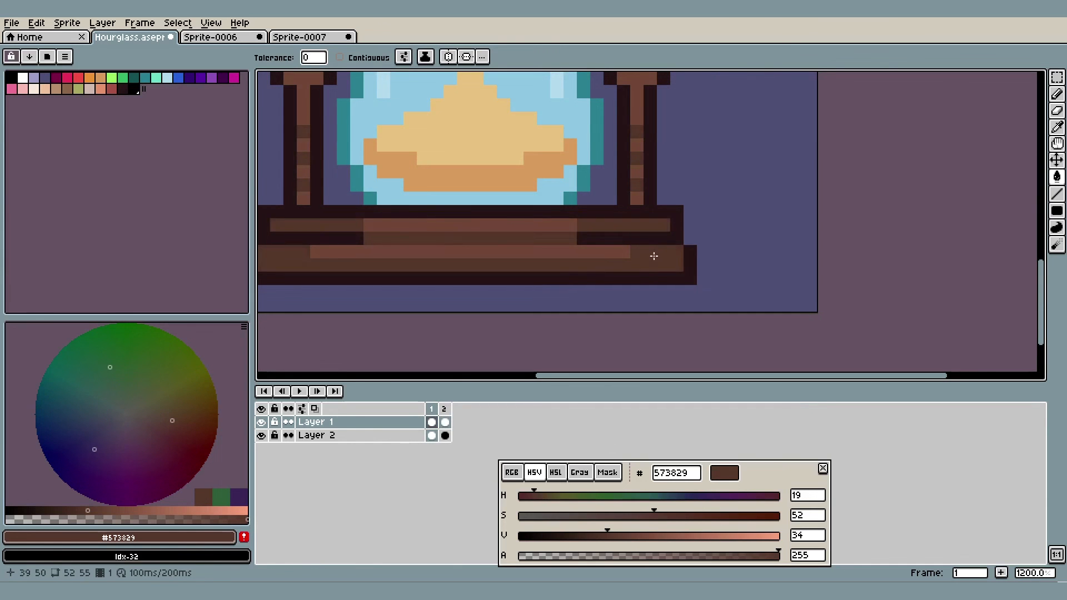
Play the two-frame animation to compare the original hourglass with the smoothed version
{"action": "scroll", "coordinate": [655, 256], "scroll_direction": "down", "scroll_amount": 6}
{"action": "left_click_drag", "start_coordinate": [721, 187], "coordinate": [714, 226]}
{"action": "key", "text": "Return"}
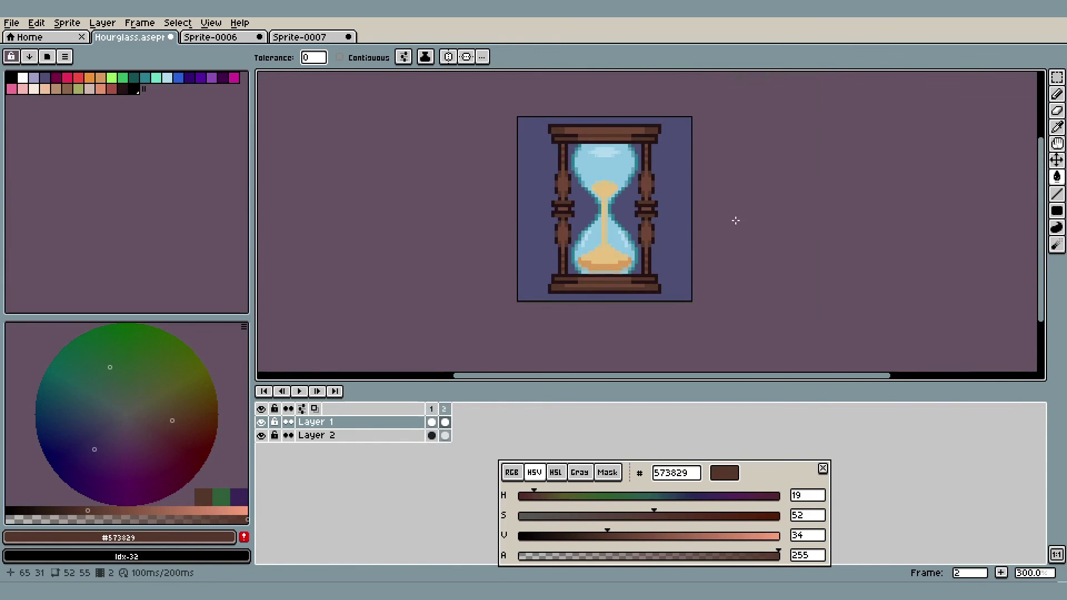
{"action": "scroll", "coordinate": [735, 220], "scroll_direction": "down", "scroll_amount": 1}
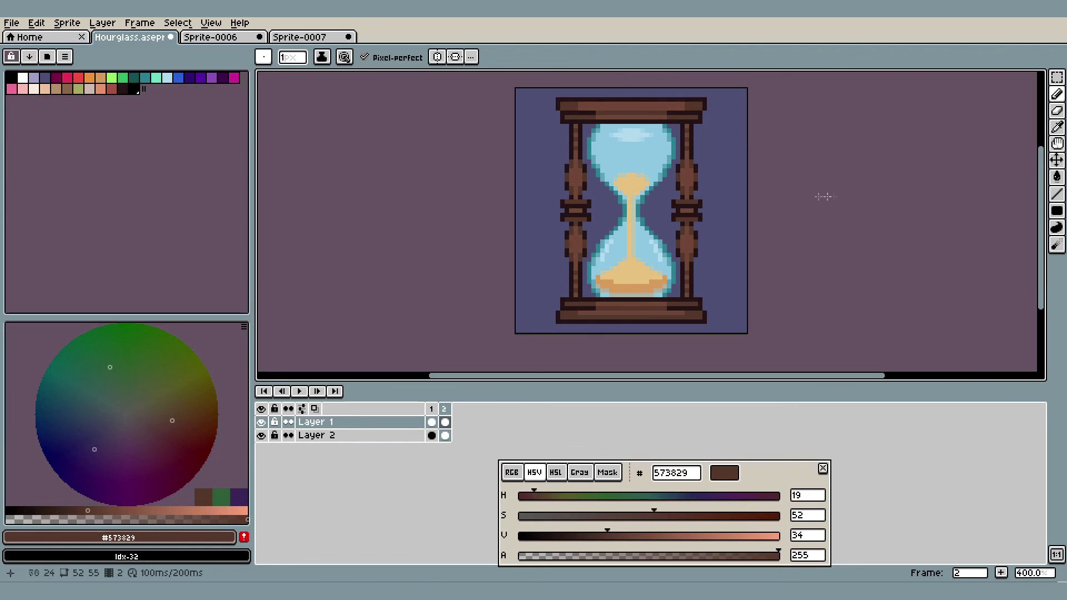
In Sprite-0006, draw two curved guide bulges in #573829 along the right edge of the right column's striped upper shaft
{"action": "scroll", "coordinate": [731, 148], "scroll_direction": "up", "scroll_amount": 8}
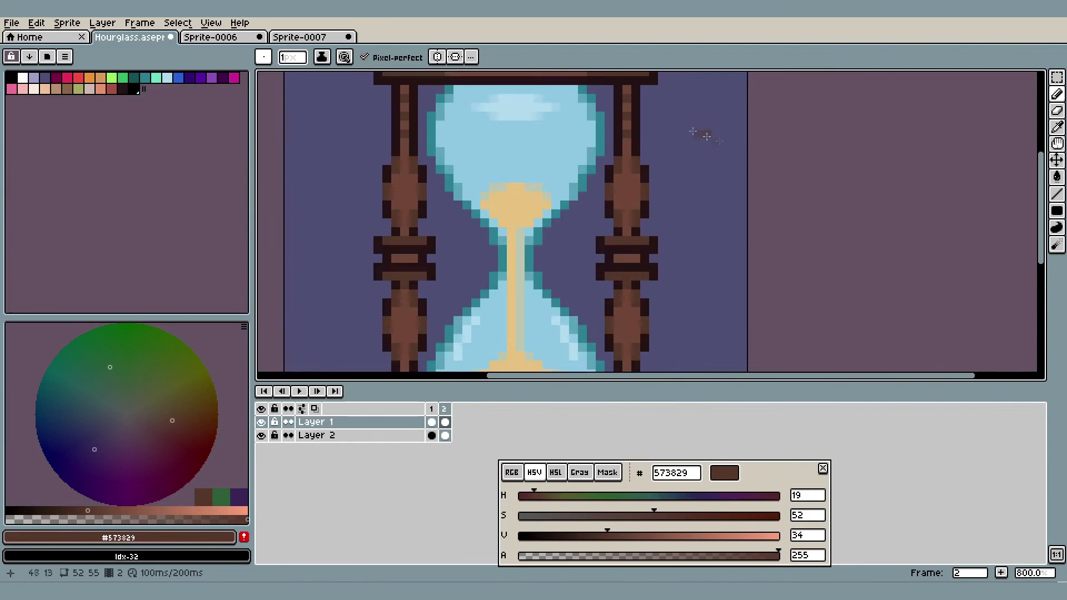
{"action": "left_click_drag", "start_coordinate": [664, 208], "coordinate": [657, 220]}
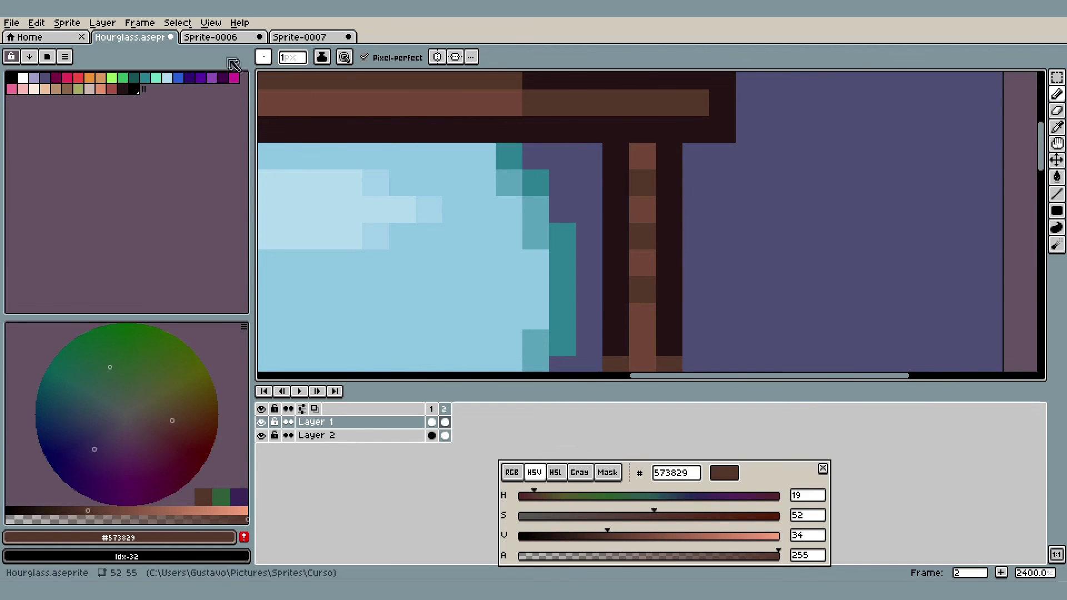
{"action": "left_click", "coordinate": [220, 37]}
{"action": "scroll", "coordinate": [659, 178], "scroll_direction": "up", "scroll_amount": 2}
{"action": "left_click_drag", "start_coordinate": [510, 106], "coordinate": [565, 121]}
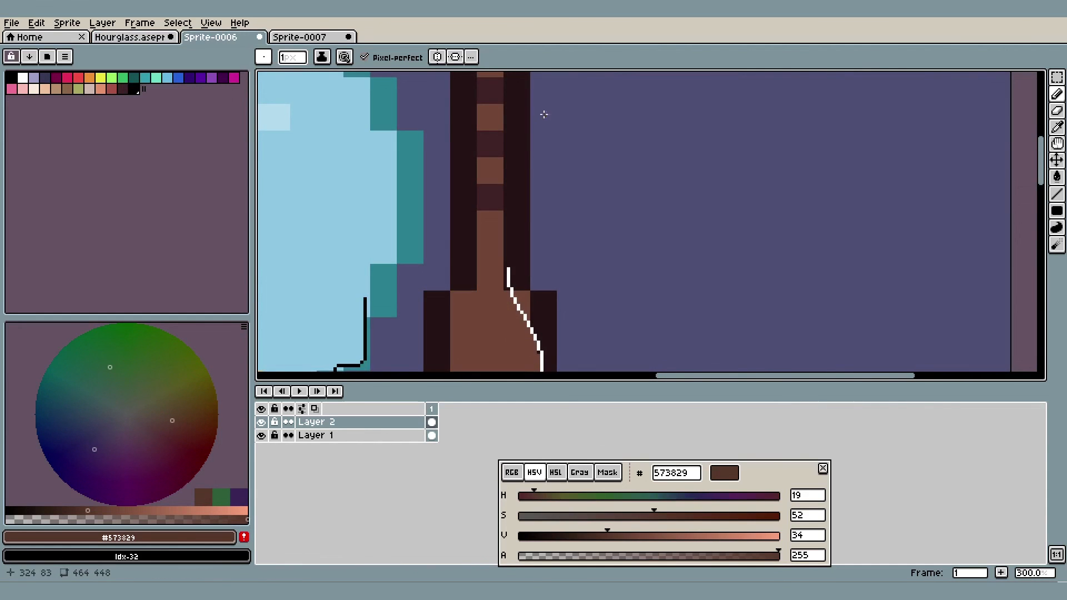
{"action": "left_click_drag", "start_coordinate": [500, 78], "coordinate": [513, 132]}
{"action": "left_click_drag", "start_coordinate": [511, 96], "coordinate": [518, 146]}
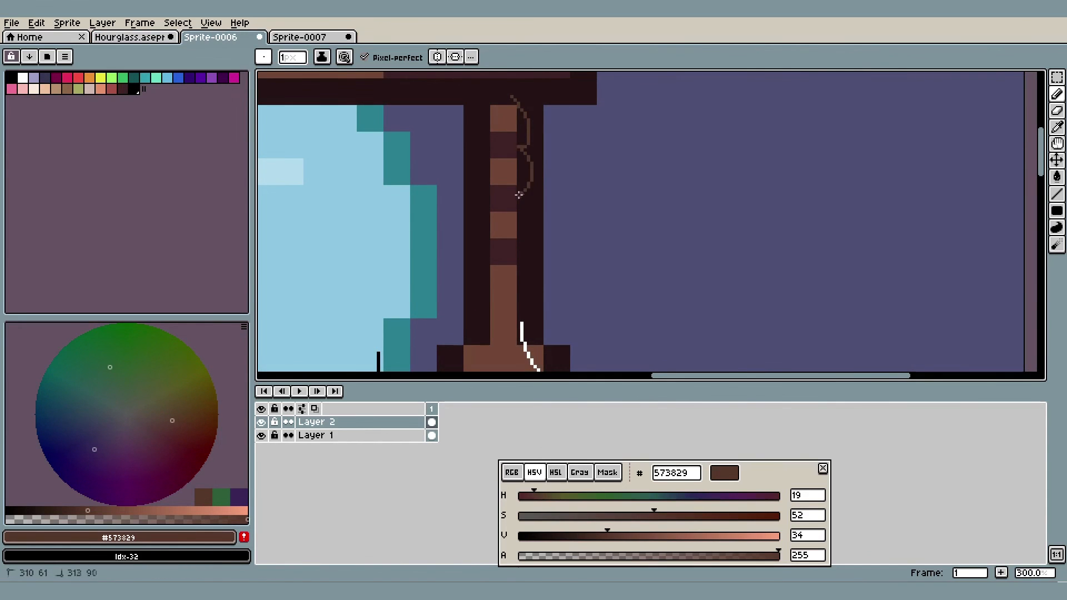
In the Hourglass sprite, turn on horizontal symmetry and paint #573829 on both dark edges of the upper shaft beside the gaps between stripes
{"action": "key", "text": "ctrl+shift+Tab"}
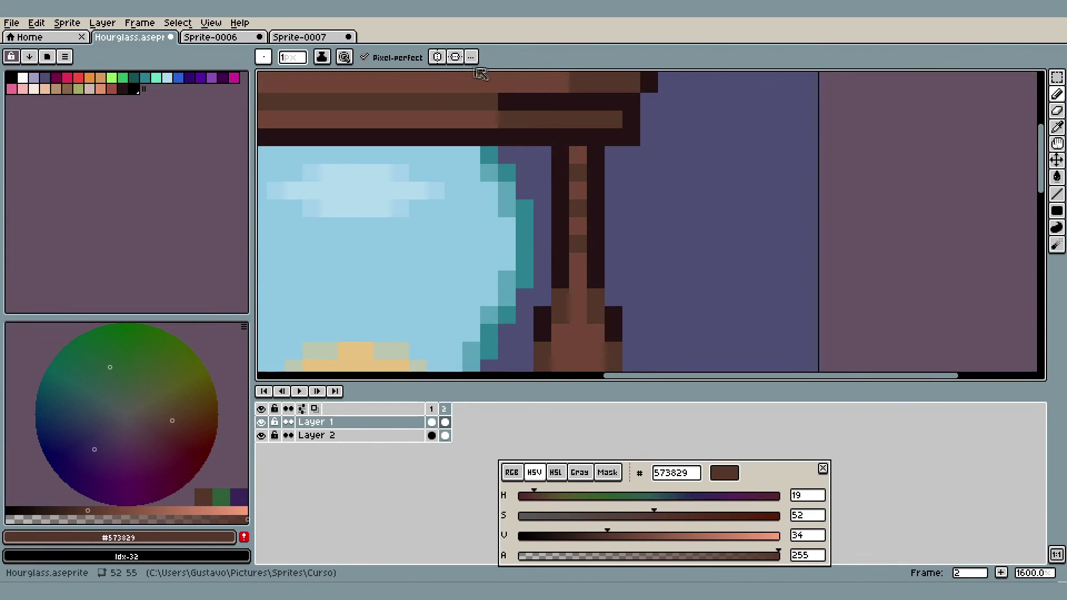
{"action": "left_click", "coordinate": [437, 57]}
{"action": "left_click", "coordinate": [560, 190]}
{"action": "left_click", "coordinate": [595, 190]}
{"action": "left_click", "coordinate": [595, 226]}
{"action": "left_click", "coordinate": [564, 230]}
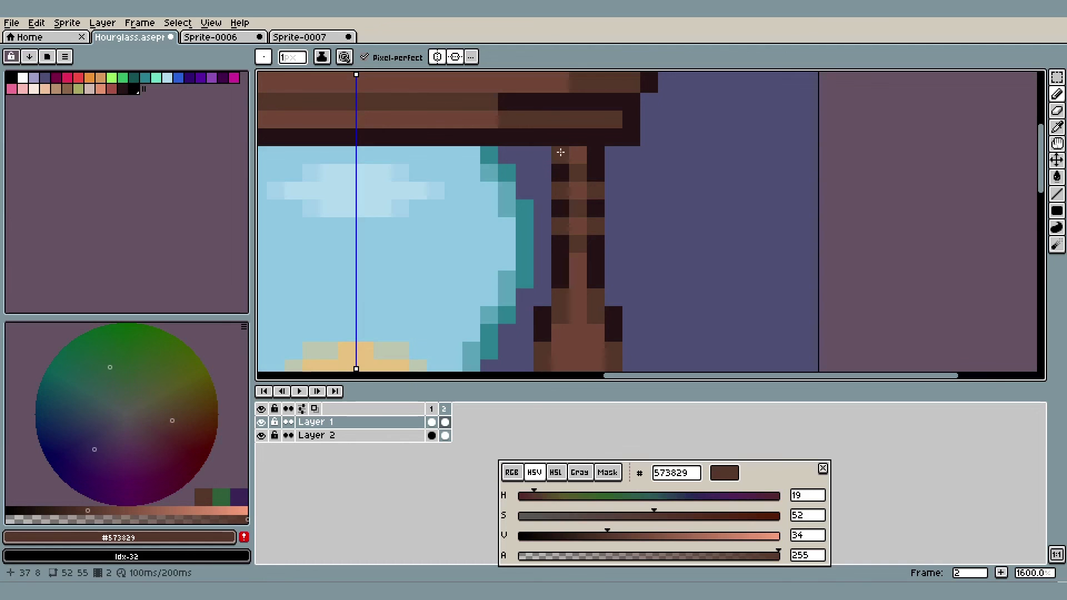
{"action": "scroll", "coordinate": [638, 198], "scroll_direction": "down", "scroll_amount": 5}
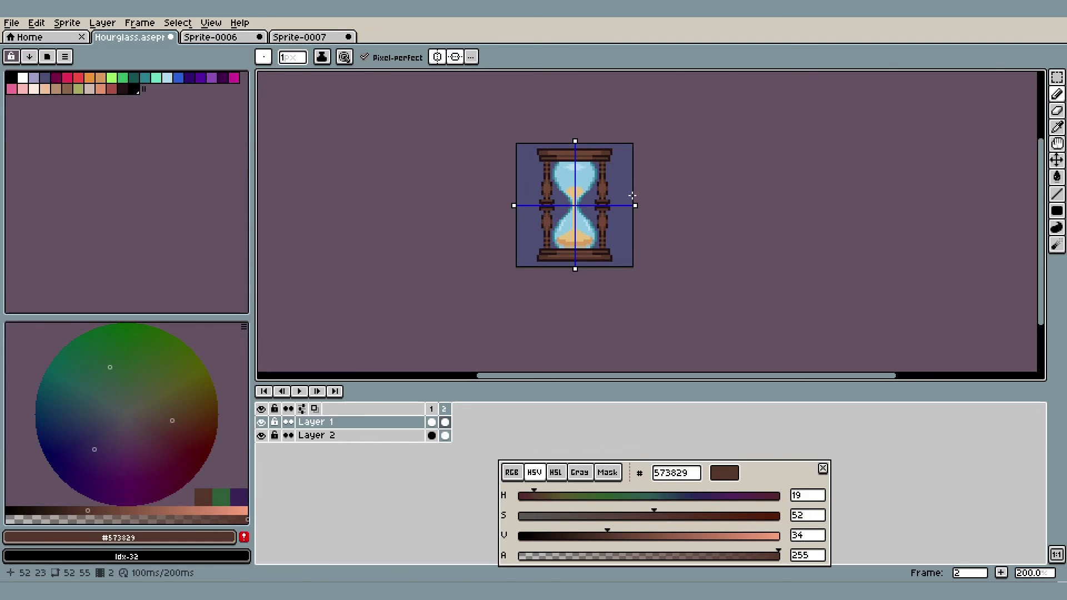
Try a #261515 outline row along the outer edges of the right column's middle collars, compare it at full view, and undo it
{"action": "scroll", "coordinate": [632, 196], "scroll_direction": "up", "scroll_amount": 7}
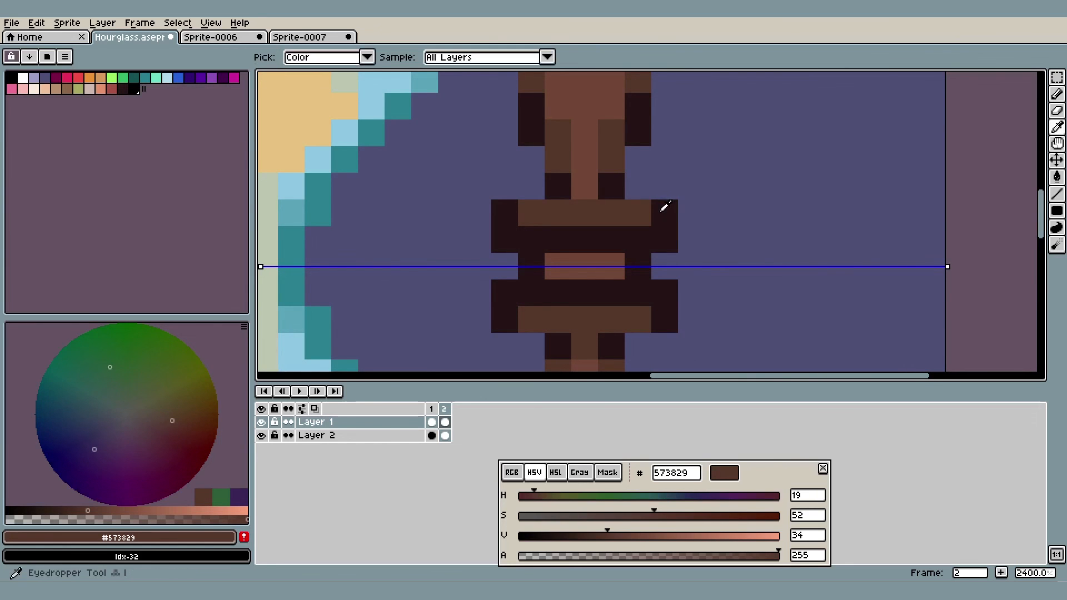
{"action": "left_click", "coordinate": [664, 209], "text": "alt"}
{"action": "left_click_drag", "start_coordinate": [661, 187], "coordinate": [509, 186]}
{"action": "scroll", "coordinate": [512, 190], "scroll_direction": "down", "scroll_amount": 9}
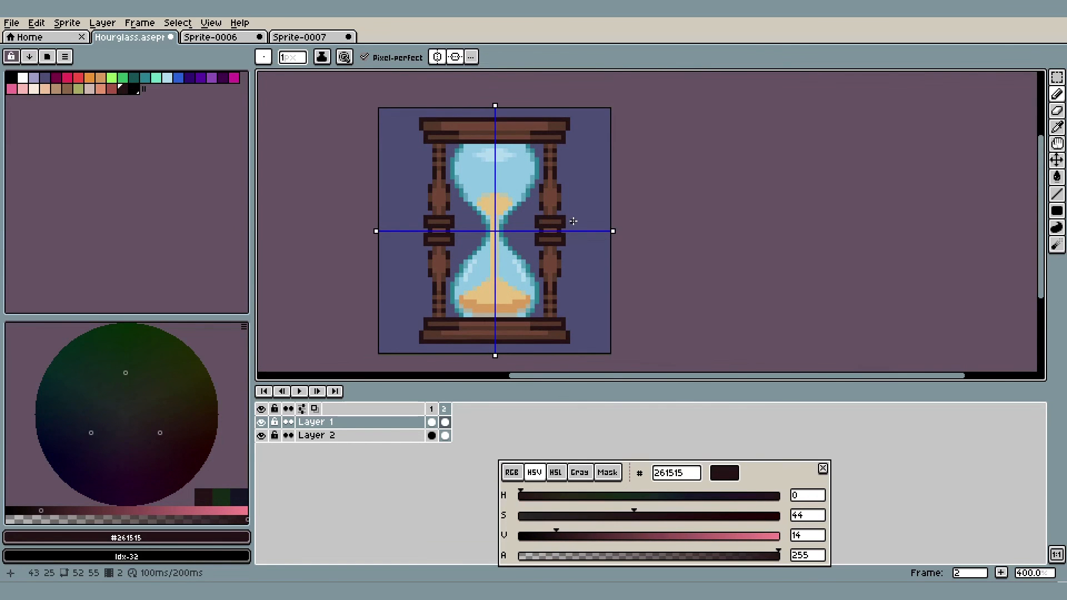
{"action": "scroll", "coordinate": [576, 222], "scroll_direction": "down", "scroll_amount": 1}
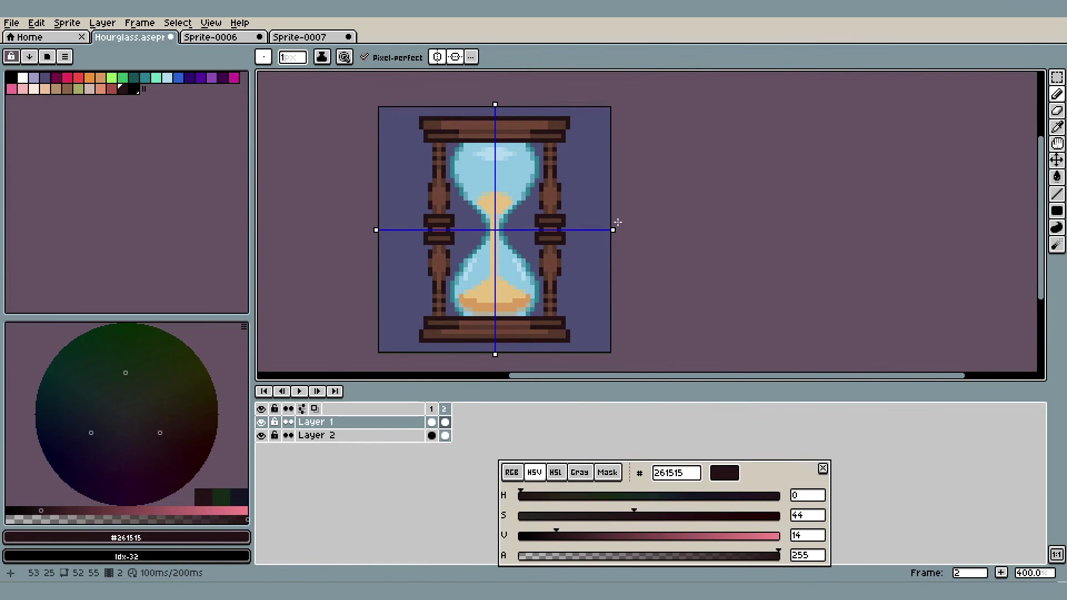
{"action": "scroll", "coordinate": [617, 222], "scroll_direction": "up", "scroll_amount": 9}
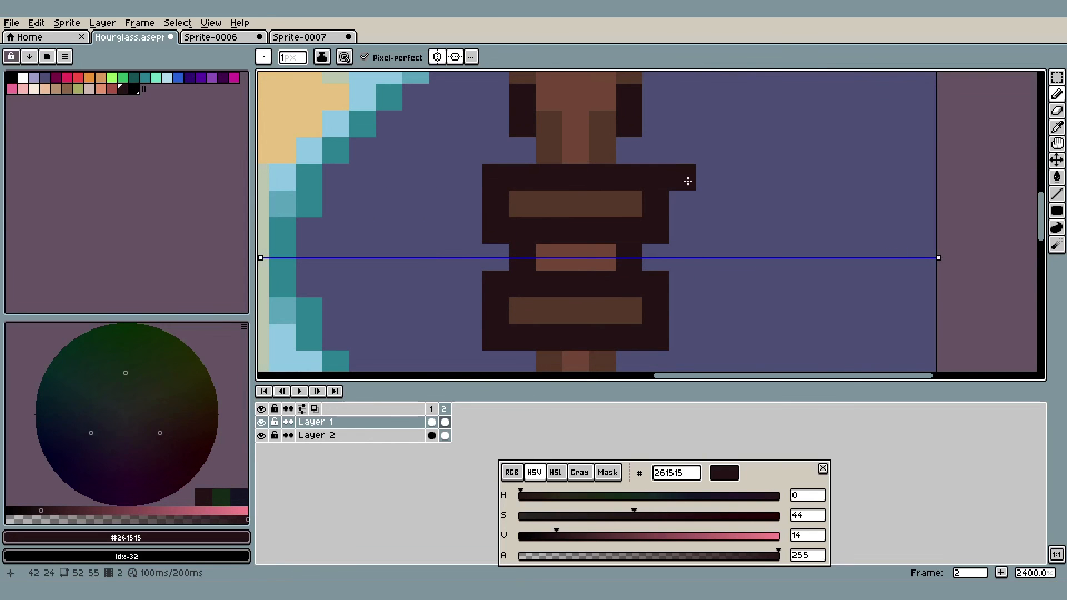
{"action": "key", "text": "ctrl+z"}
{"action": "key", "text": "ctrl+z"}
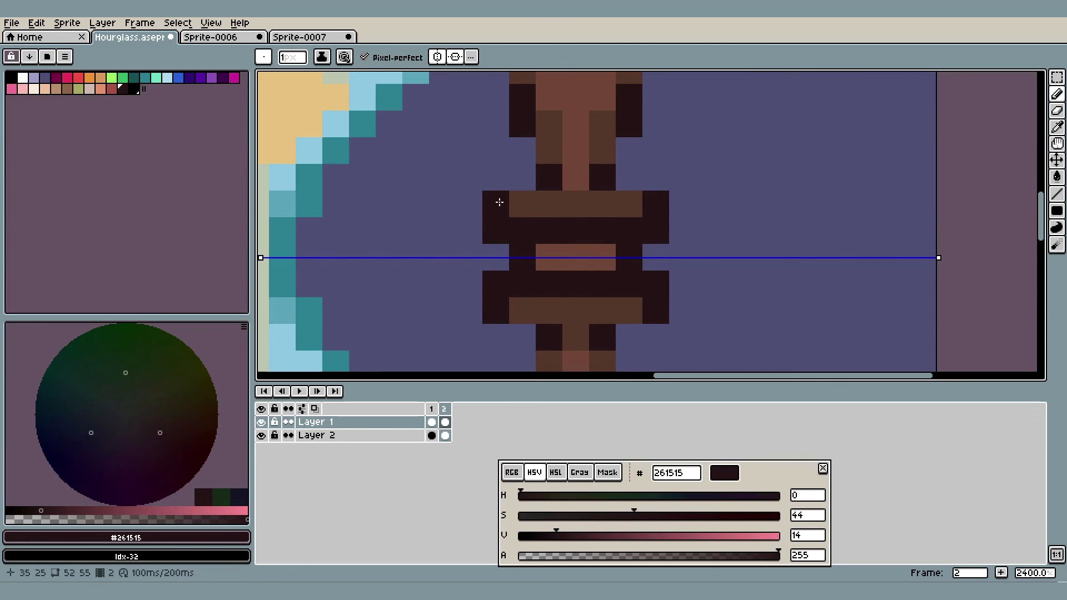
Sample #573829 from the right column's collar and #237991 from the glass outline, and examine the intermediate shades along the glass and column edges
{"action": "key", "text": "i"}
{"action": "left_click", "coordinate": [532, 207]}
{"action": "key", "text": "b"}
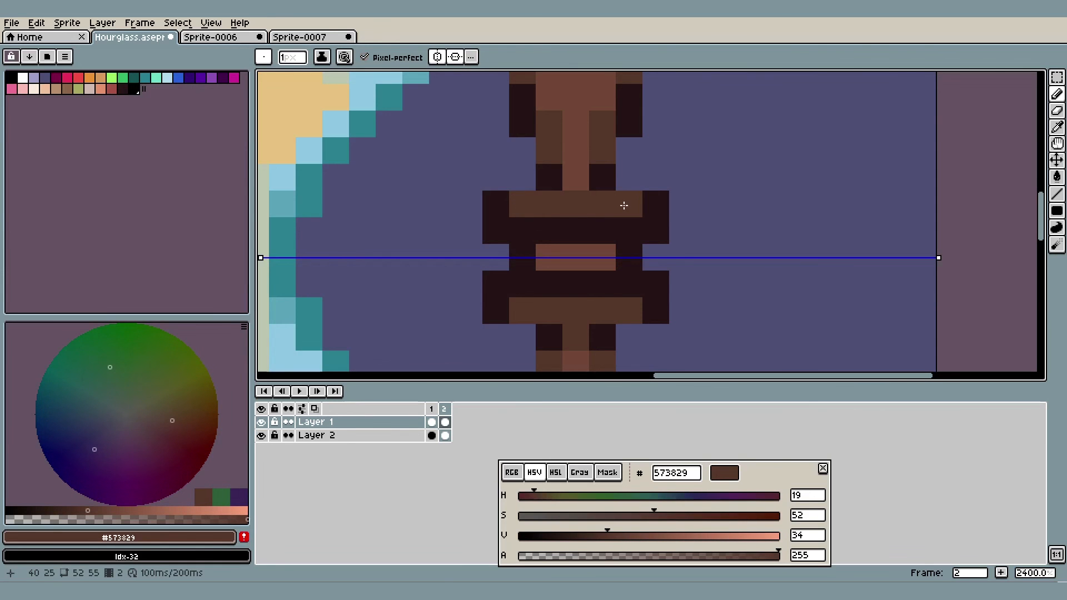
{"action": "scroll", "coordinate": [623, 206], "scroll_direction": "down", "scroll_amount": 3}
{"action": "key", "text": "i"}
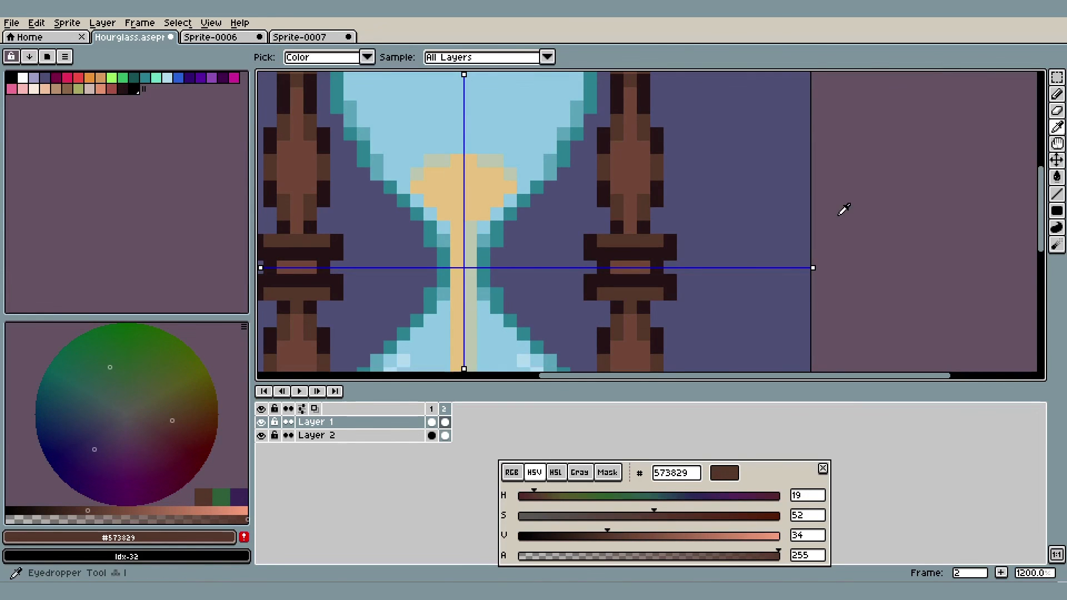
{"action": "left_click", "coordinate": [562, 150]}
{"action": "key", "text": "b"}
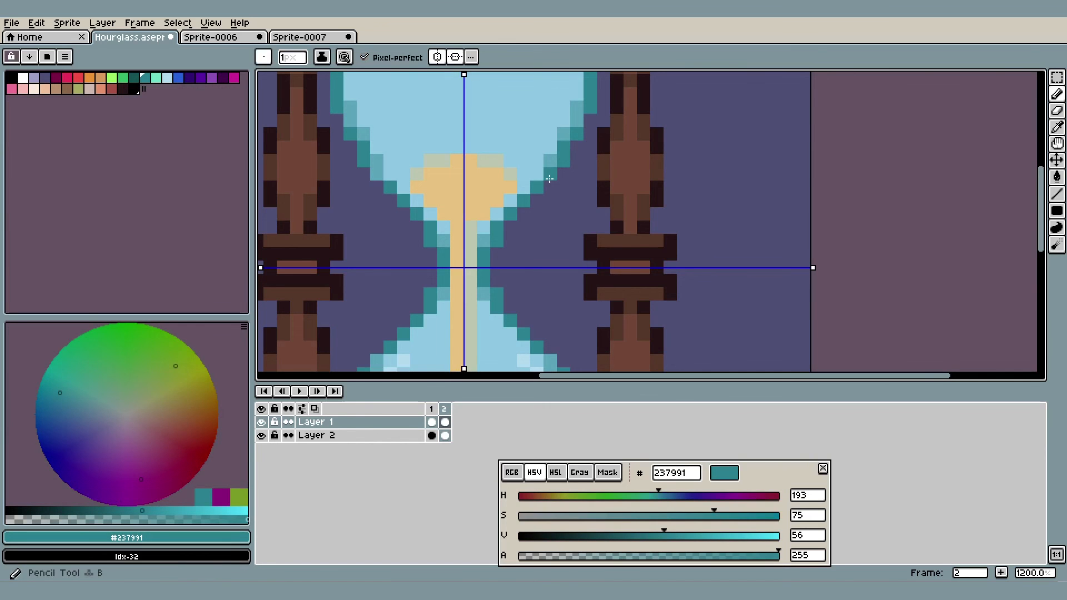
{"action": "scroll", "coordinate": [578, 175], "scroll_direction": "down", "scroll_amount": 4}
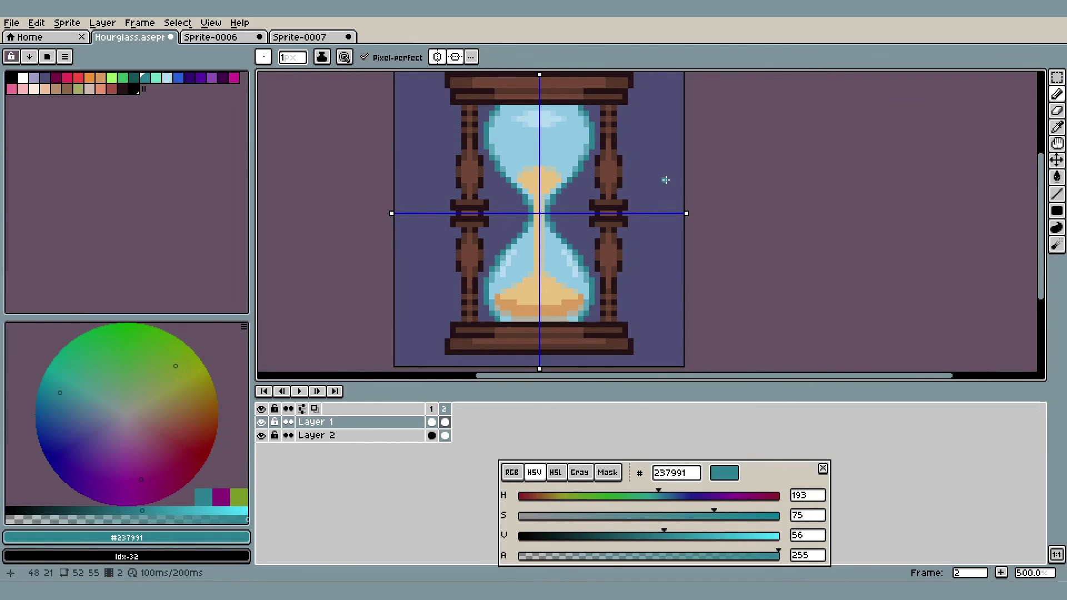
{"action": "scroll", "coordinate": [658, 190], "scroll_direction": "up", "scroll_amount": 6}
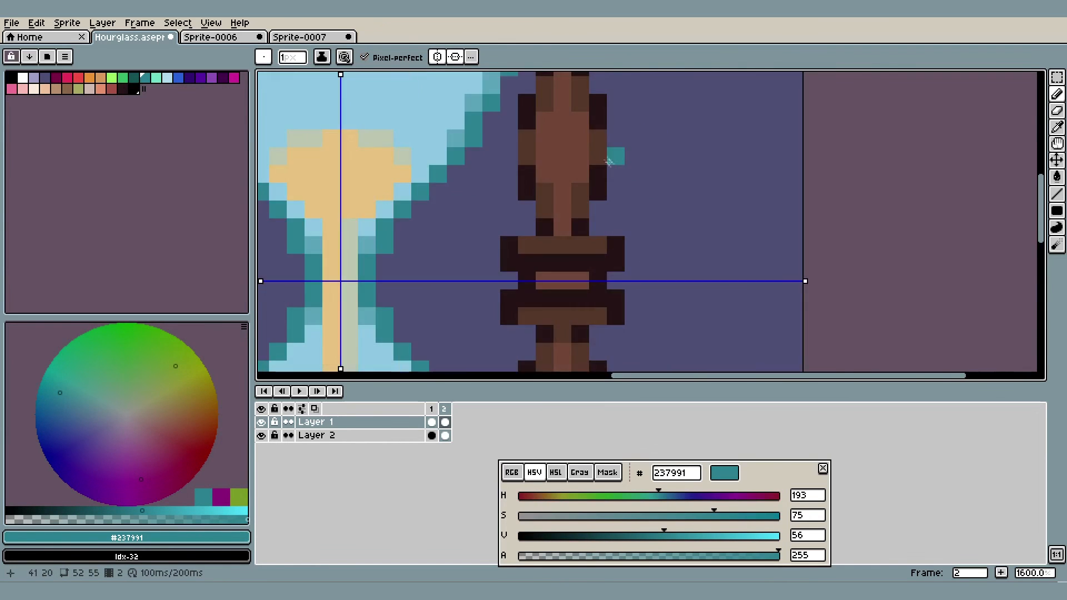
{"action": "left_click_drag", "start_coordinate": [660, 193], "coordinate": [682, 258]}
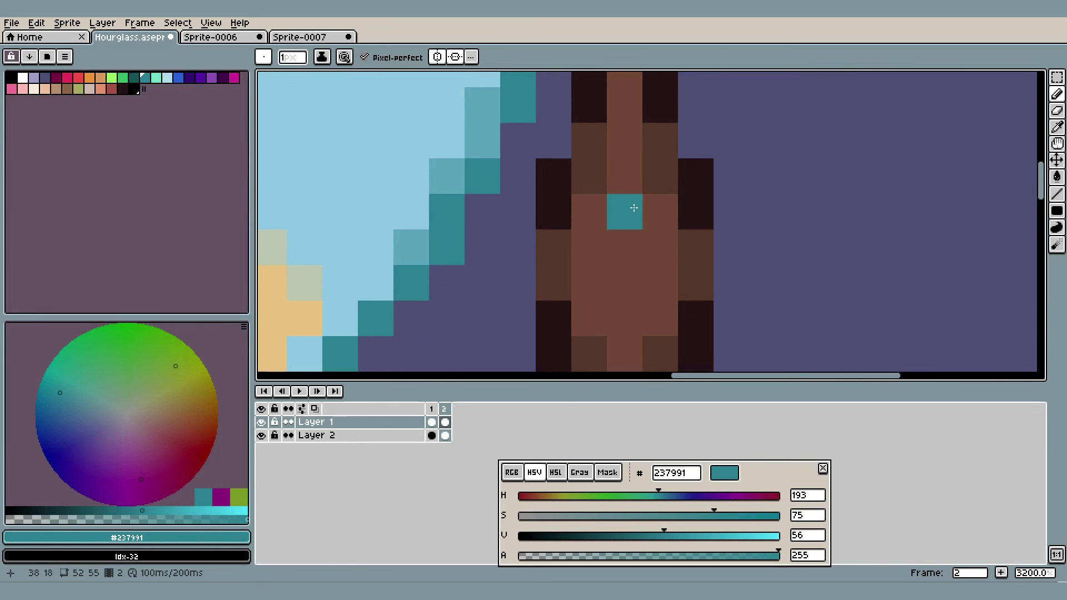
{"action": "scroll", "coordinate": [634, 207], "scroll_direction": "down", "scroll_amount": 6}
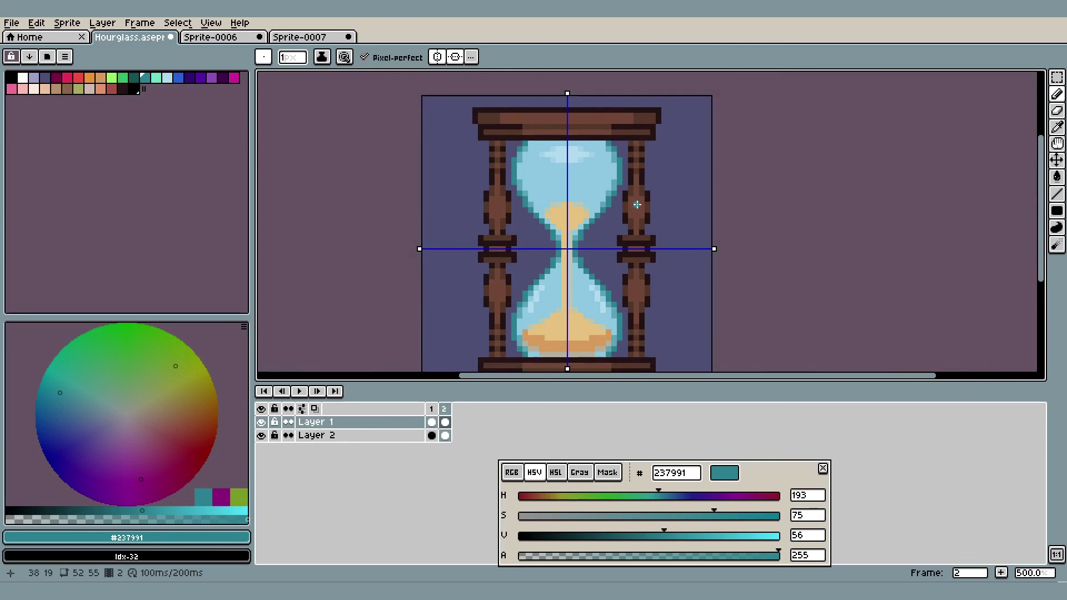
{"action": "scroll", "coordinate": [636, 204], "scroll_direction": "down", "scroll_amount": 1}
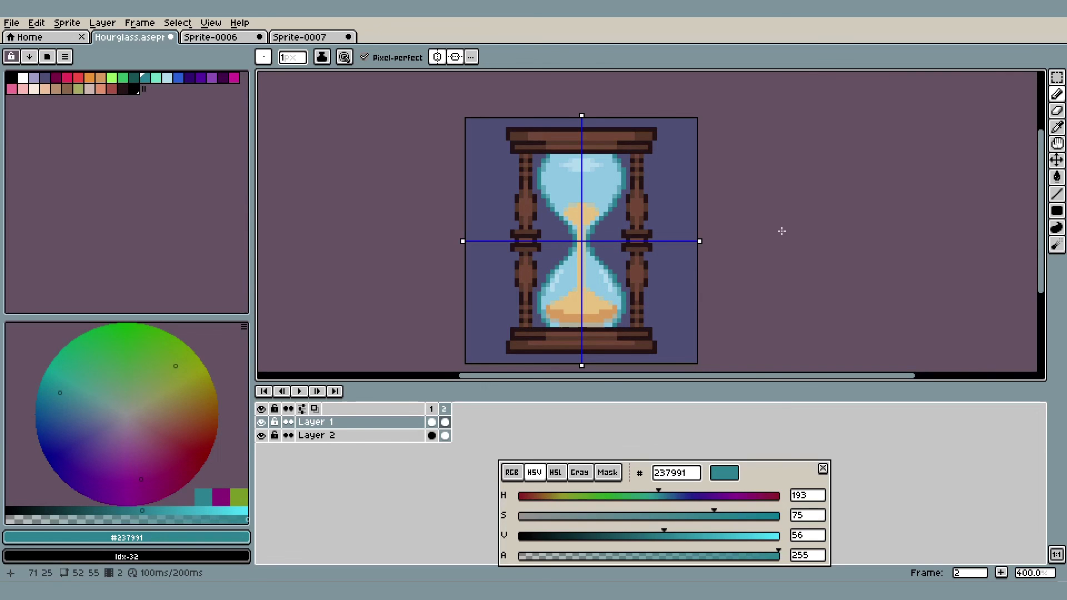
Paste the copied green dragon image as a new sprite and scale it down to 47 × 47 pixels with nearest-neighbor interpolation
{"action": "key", "text": "ctrl+alt+v"}
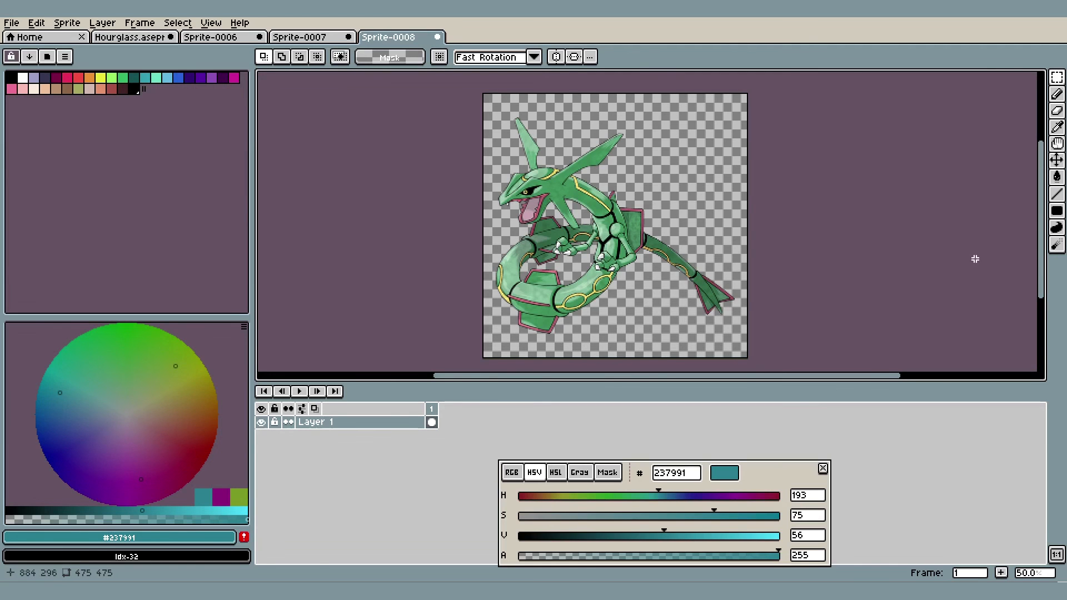
{"action": "left_click", "coordinate": [101, 23]}
{"action": "mouse_move", "coordinate": [67, 23]}
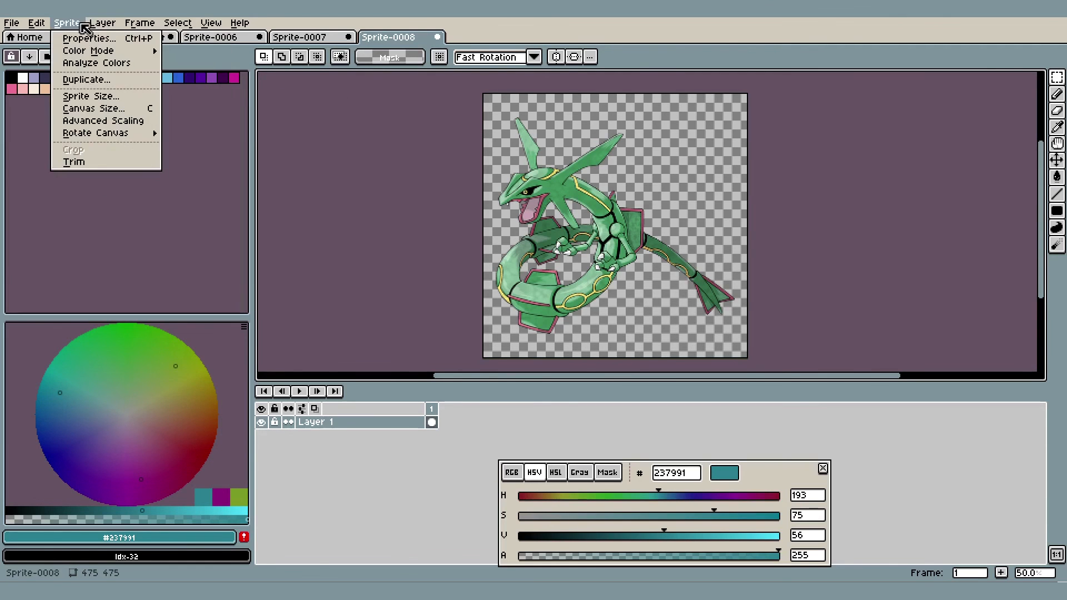
{"action": "left_click", "coordinate": [91, 96]}
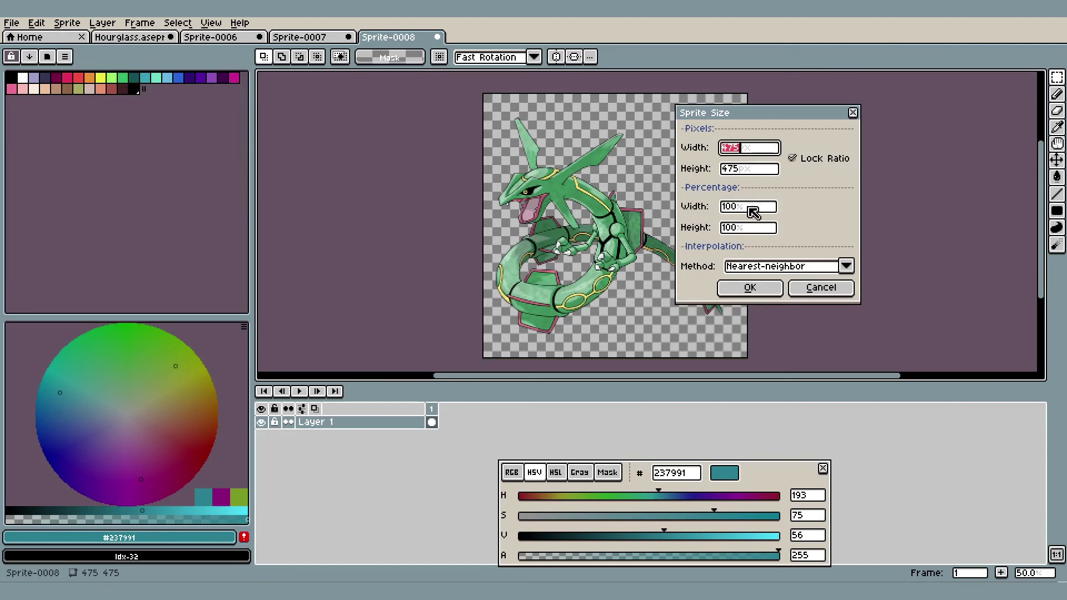
{"action": "left_click", "coordinate": [747, 207]}
{"action": "key", "text": "Return"}
{"action": "scroll", "coordinate": [678, 233], "scroll_direction": "up", "scroll_amount": 5}
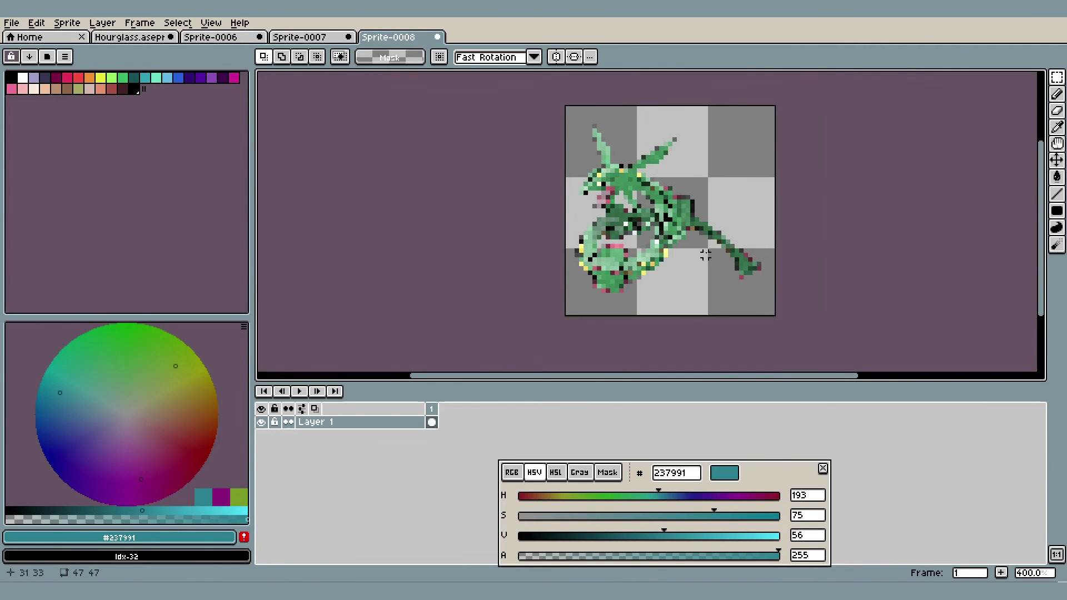